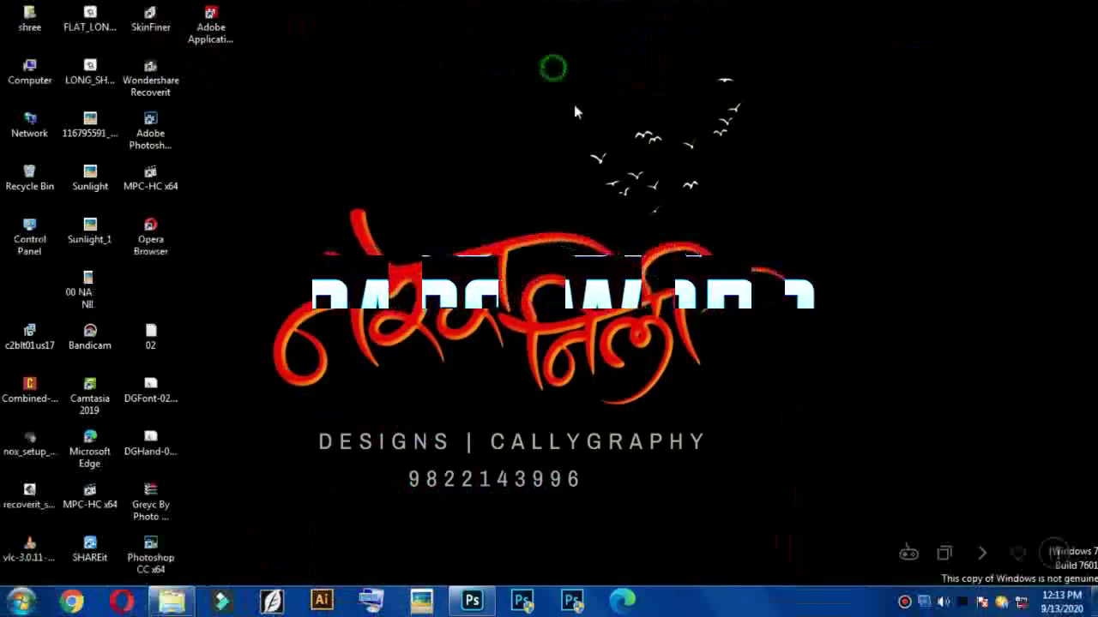
# Refresh the Windows desktop from its right-click menu
pyautogui.rightClick(572, 100)
pyautogui.click(542, 126)
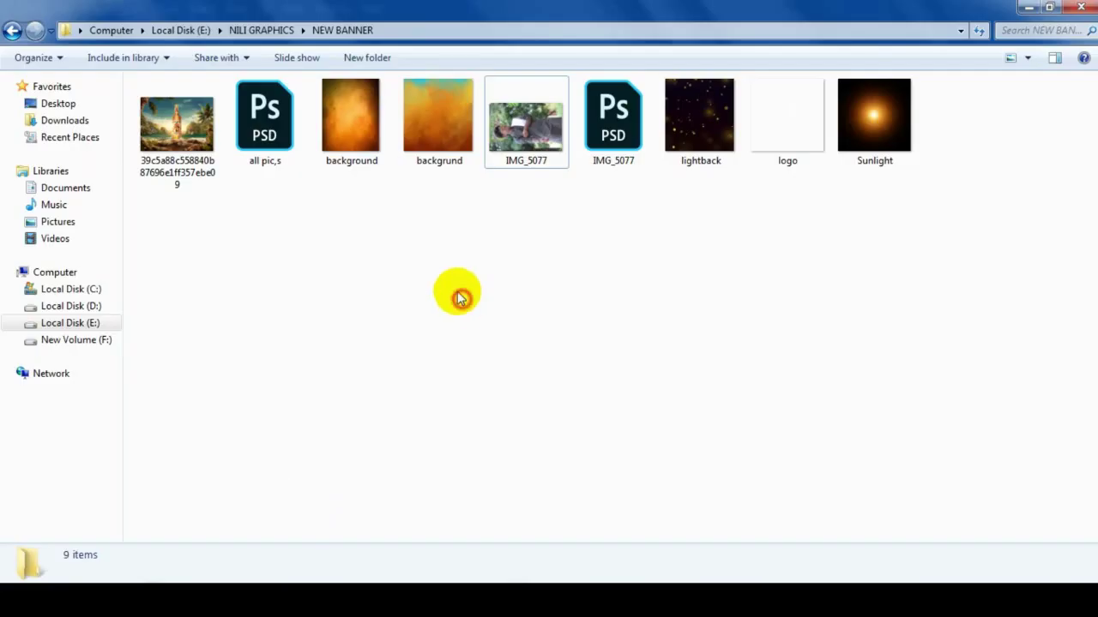
# Open backgrund.jpg in Photoshop and zoom in slightly on it
pyautogui.click(566, 144)
pyautogui.click(544, 208)
pyautogui.click(478, 162)
pyautogui.moveTo(482, 163); pyautogui.dragTo(416, 49)
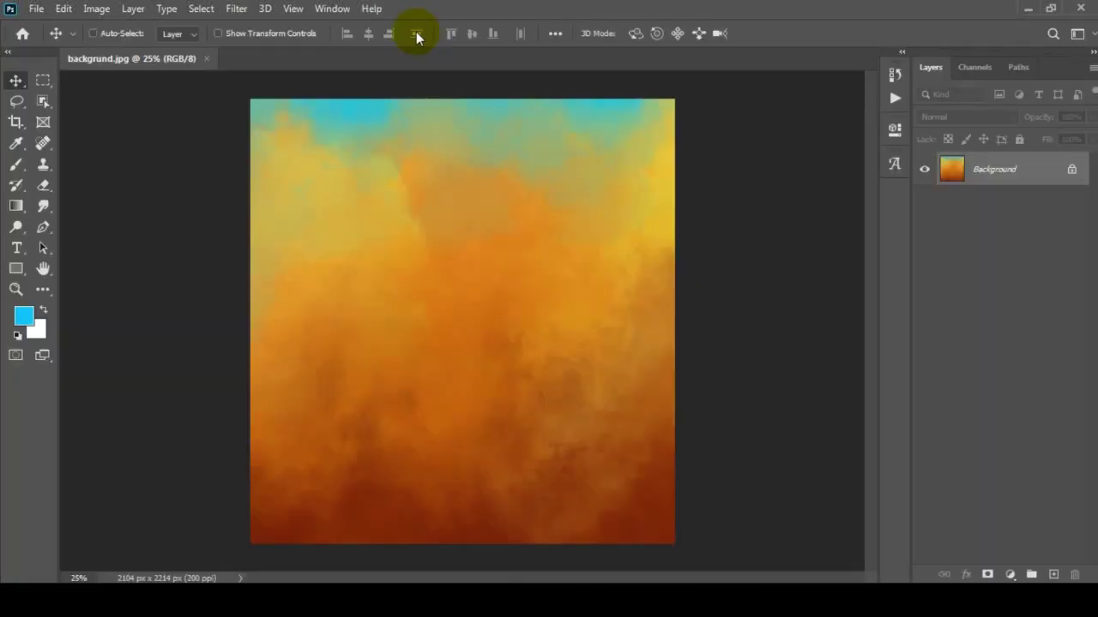
pyautogui.press('z')
pyautogui.moveTo(375, 177); pyautogui.dragTo(512, 280)
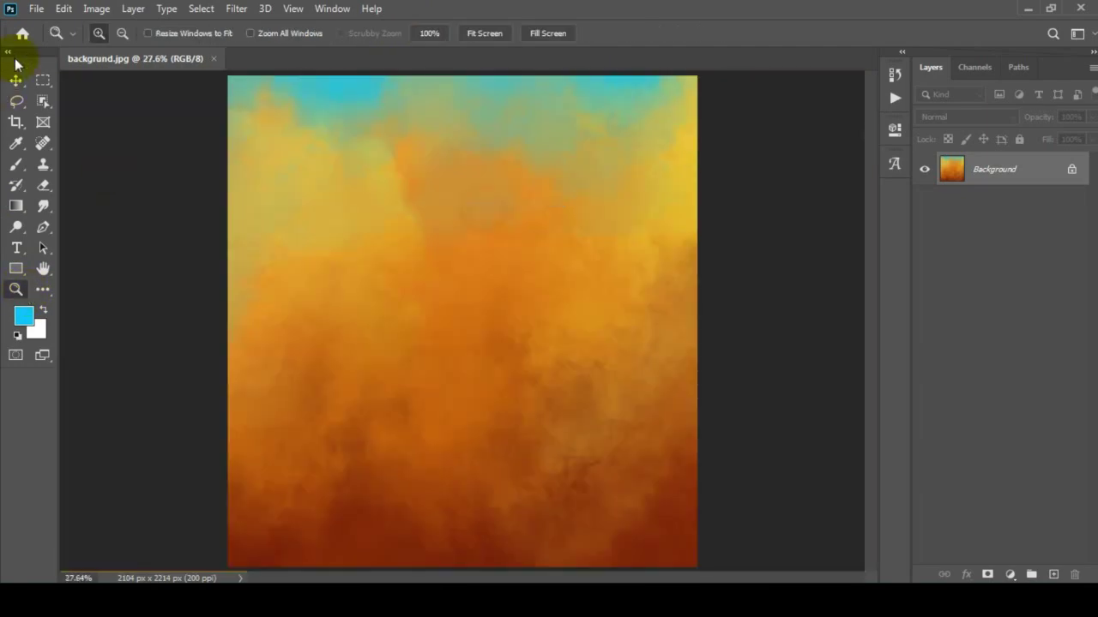
pyautogui.click(16, 79)
# Open all pic,s.psd and IMG_5077.psd together in Photoshop
pyautogui.hotkey('alt', 'Tab')
pyautogui.click(265, 128)
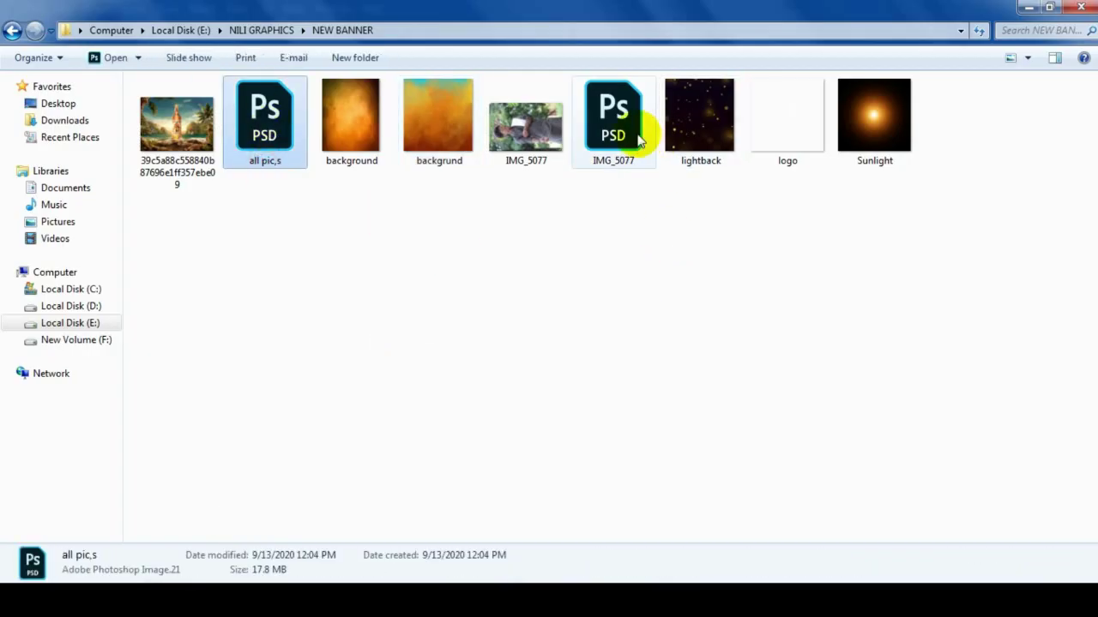
pyautogui.keyDown('ctrl'); pyautogui.click(634, 129); pyautogui.keyUp('ctrl')
pyautogui.moveTo(635, 129)
pyautogui.mouseDown()
pyautogui.moveTo(639, 420)
pyautogui.moveTo(474, 53)
pyautogui.mouseUp()
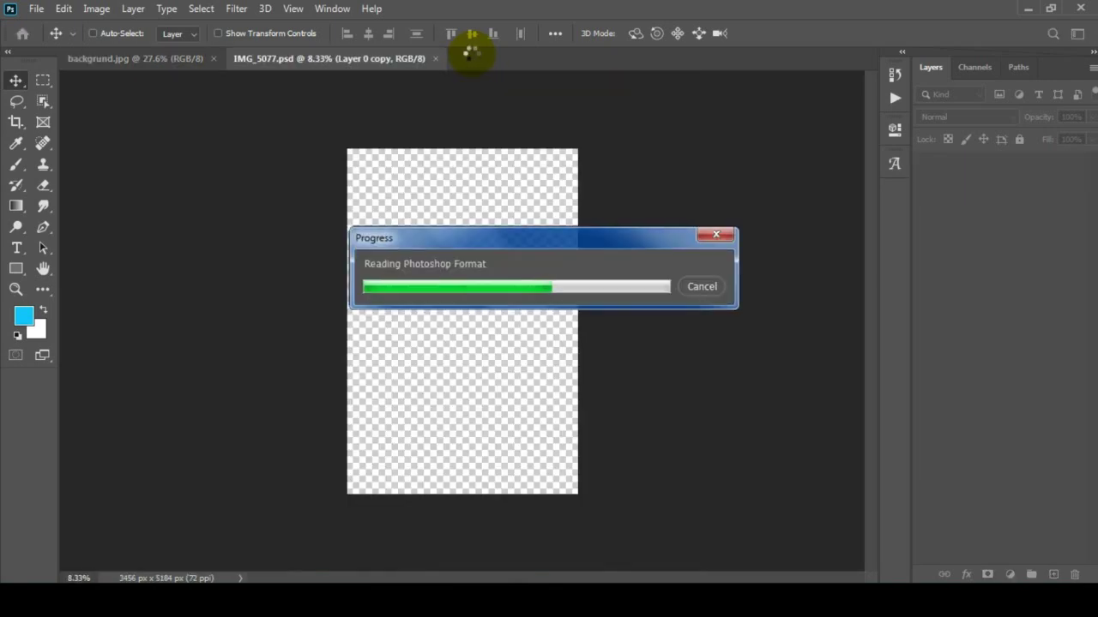
# Apply Layer 0 copy's mask, copy the youth into backgrund.jpg, and close IMG_5077 unsaved
pyautogui.press('z')
pyautogui.click(385, 206)
pyautogui.click(16, 80)
pyautogui.click(266, 58)
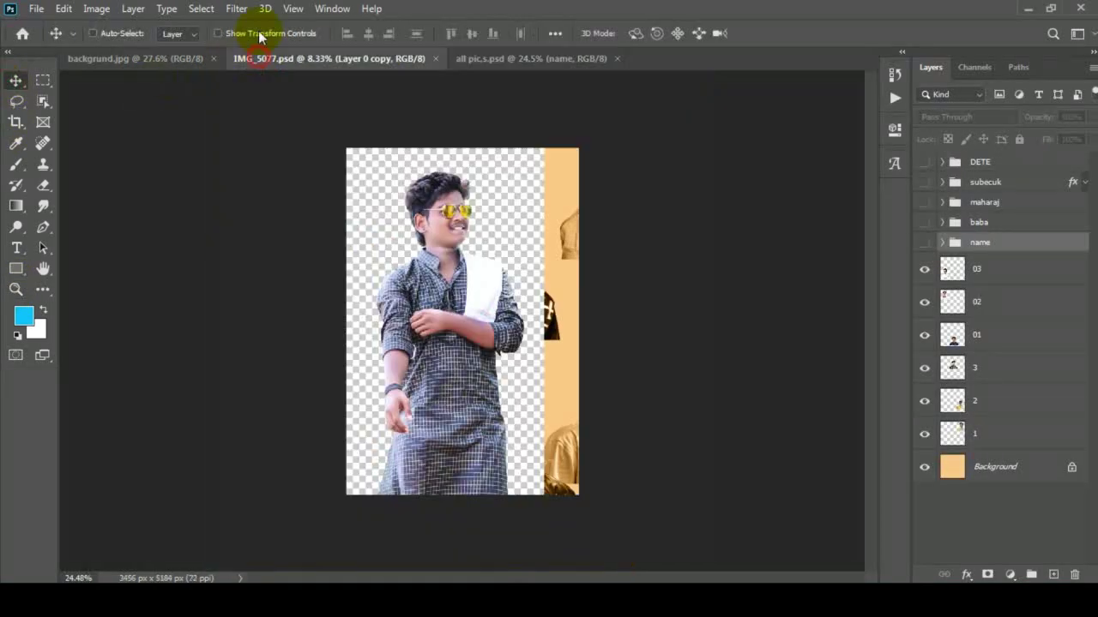
pyautogui.rightClick(979, 169)
pyautogui.click(968, 211)
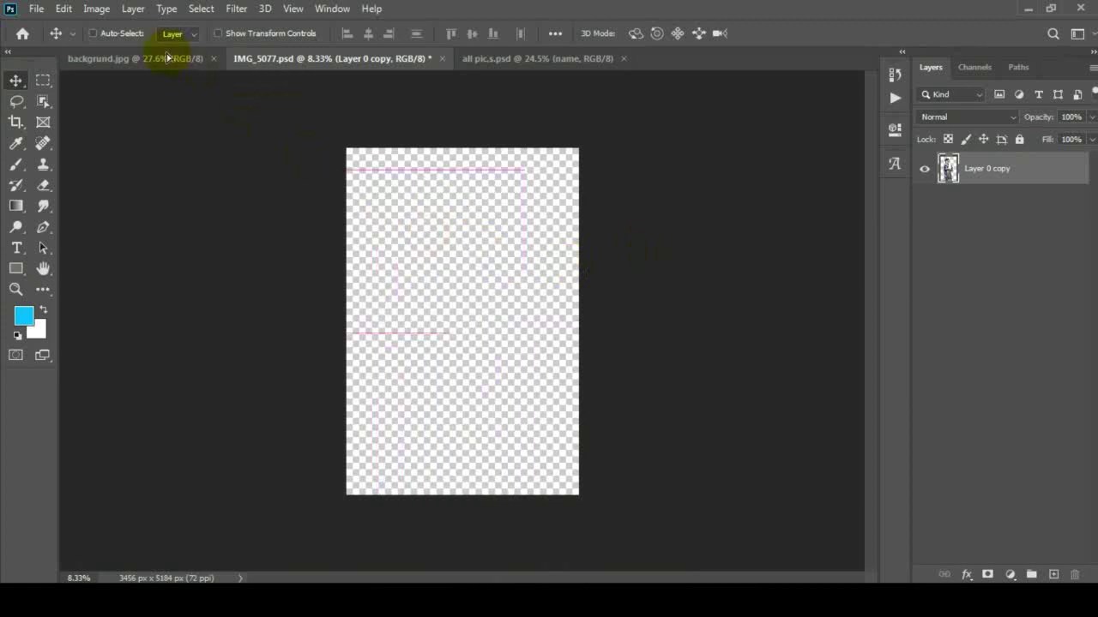
pyautogui.moveTo(437, 248); pyautogui.dragTo(363, 152)
pyautogui.click(504, 58)
pyautogui.click(520, 233)
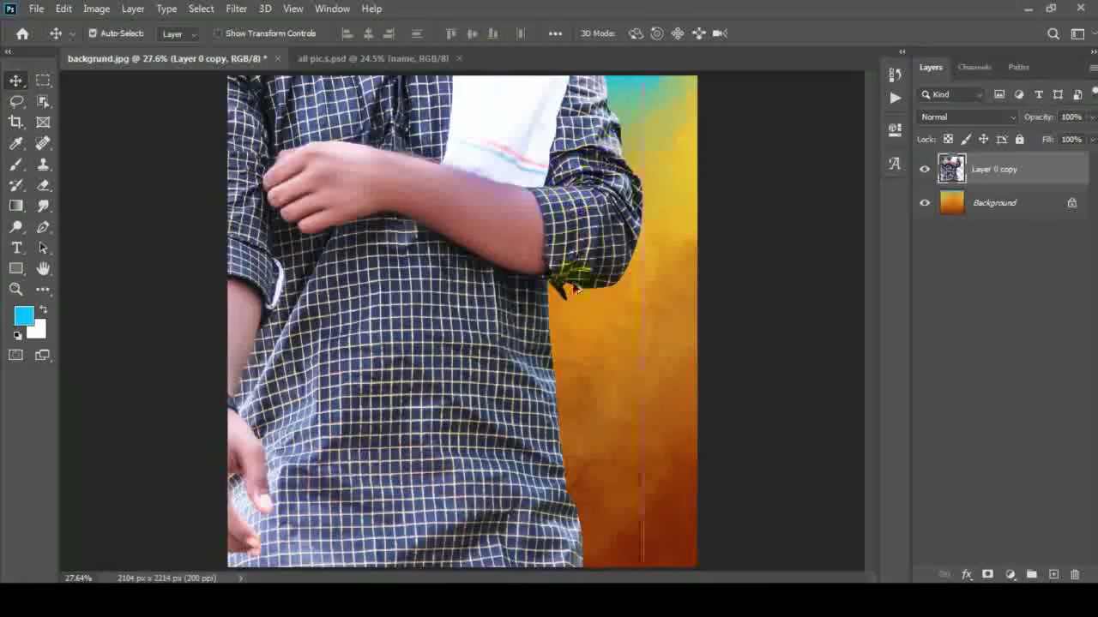
# Shrink the youth to fit the background and move him lower
pyautogui.hotkey('ctrl', 't')
pyautogui.hotkey('ctrl', '-')
pyautogui.moveTo(591, 527); pyautogui.dragTo(483, 309)
pyautogui.click(799, 33)
pyautogui.moveTo(474, 188); pyautogui.dragTo(490, 342)
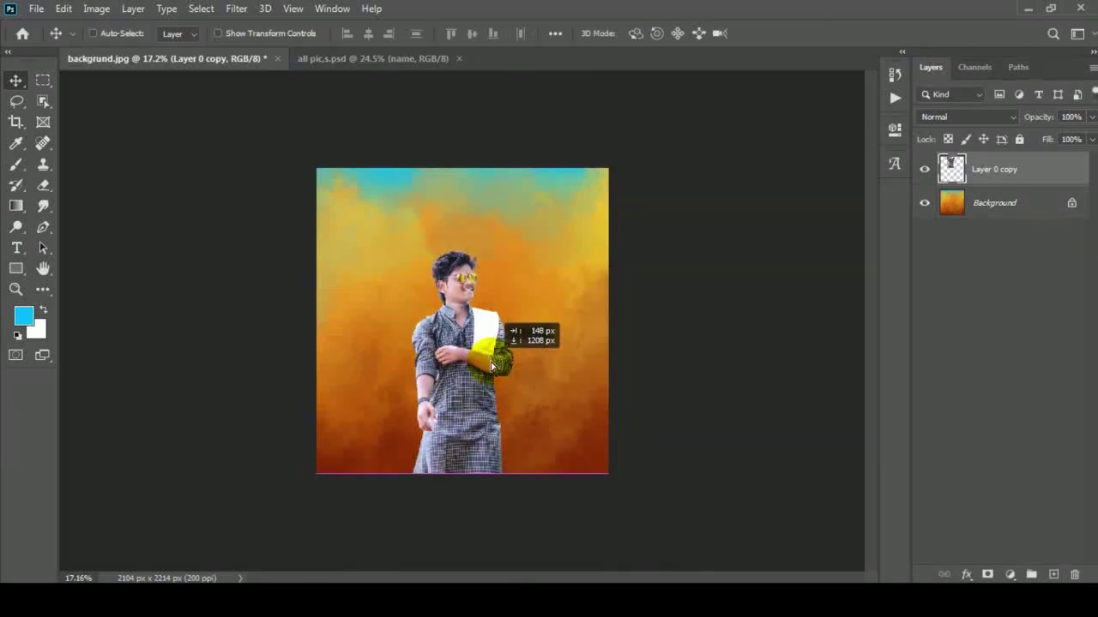
pyautogui.hotkey('ctrl', '+')
# Add a layer mask and fade out the youth's lower body
pyautogui.click(987, 575)
pyautogui.press('d')
pyautogui.press('e')
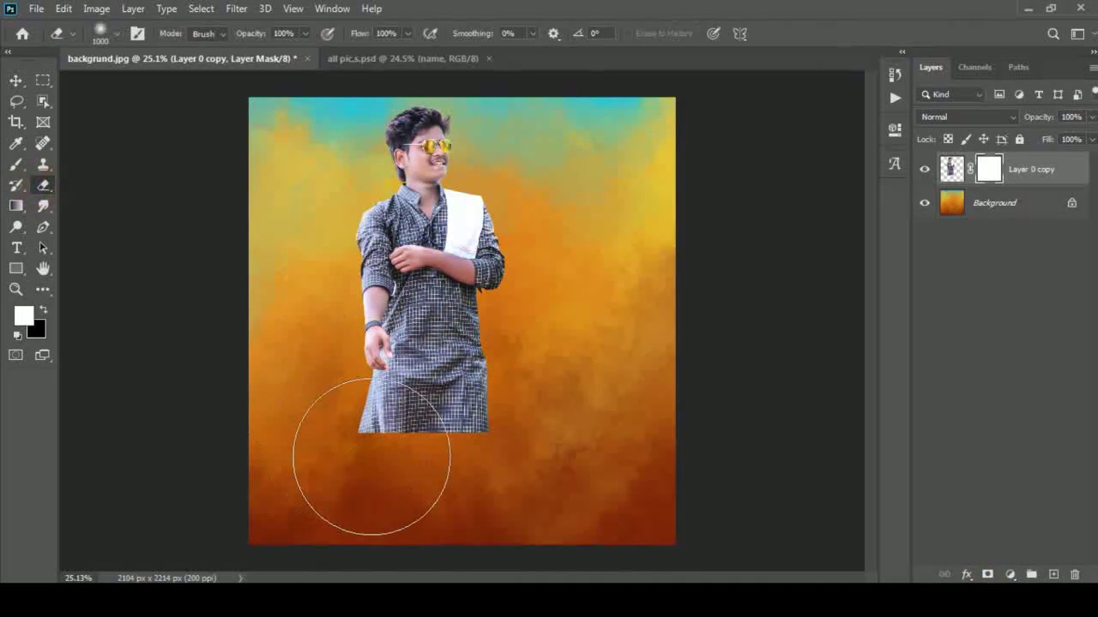
pyautogui.moveTo(351, 431); pyautogui.dragTo(518, 461)
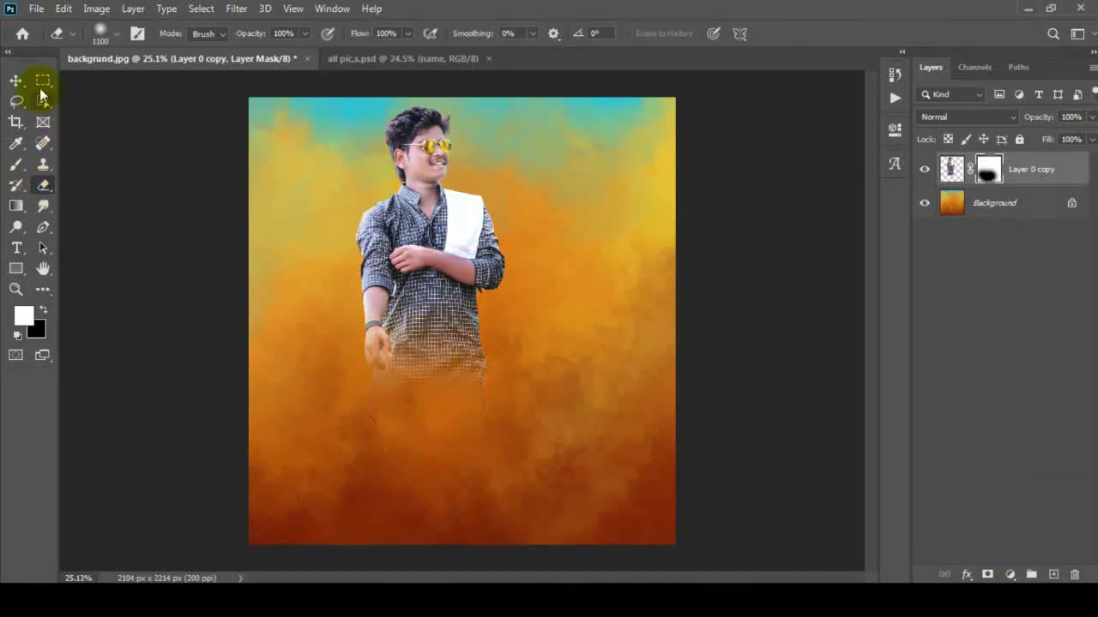
# Move the youth further down, enlarge him slightly, and nudge him right
pyautogui.press('v')
pyautogui.moveTo(433, 163); pyautogui.dragTo(448, 255)
pyautogui.hotkey('ctrl', 't')
pyautogui.moveTo(523, 523); pyautogui.dragTo(512, 503)
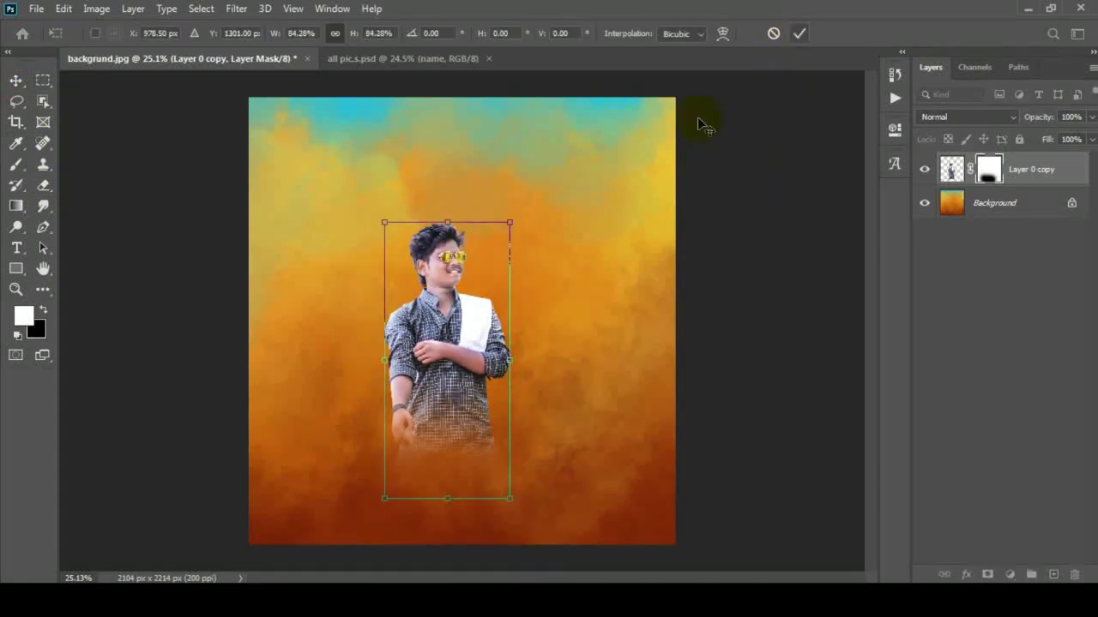
pyautogui.press('Return')
pyautogui.moveTo(590, 274); pyautogui.dragTo(604, 320)
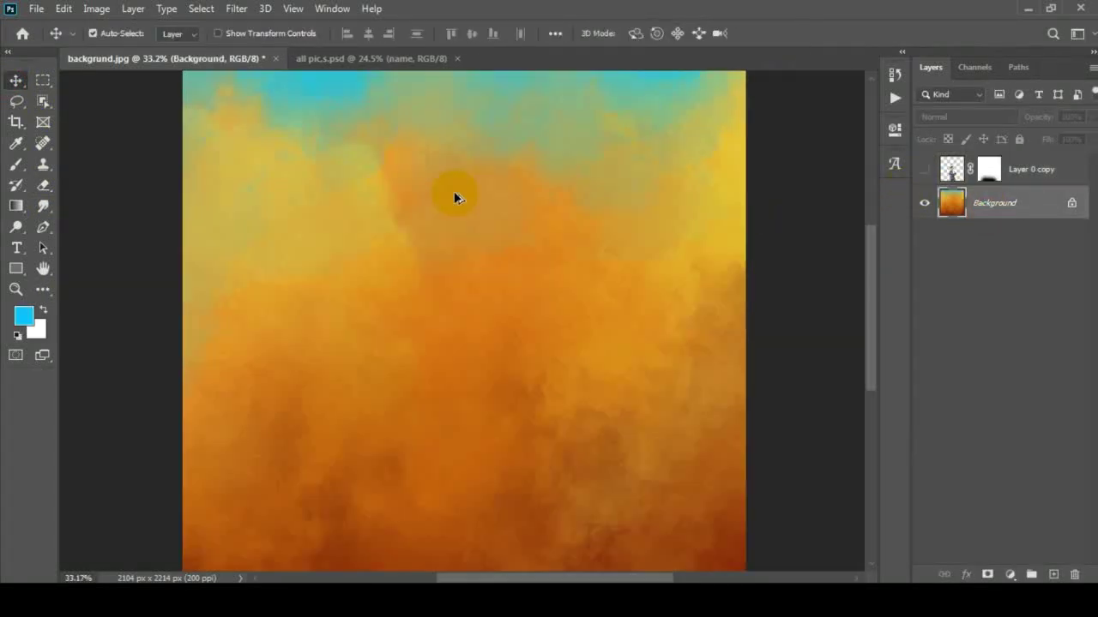
# Draw a no-fill rectangle with a white outline across the upper background
pyautogui.click(20, 270)
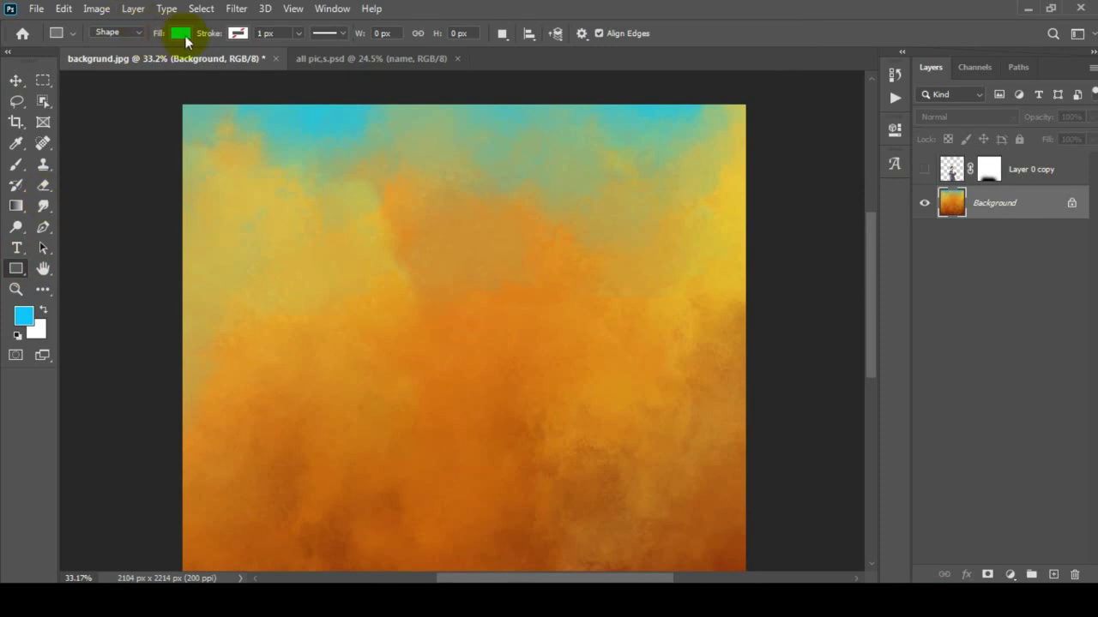
pyautogui.click(186, 40)
pyautogui.click(87, 64)
pyautogui.click(238, 32)
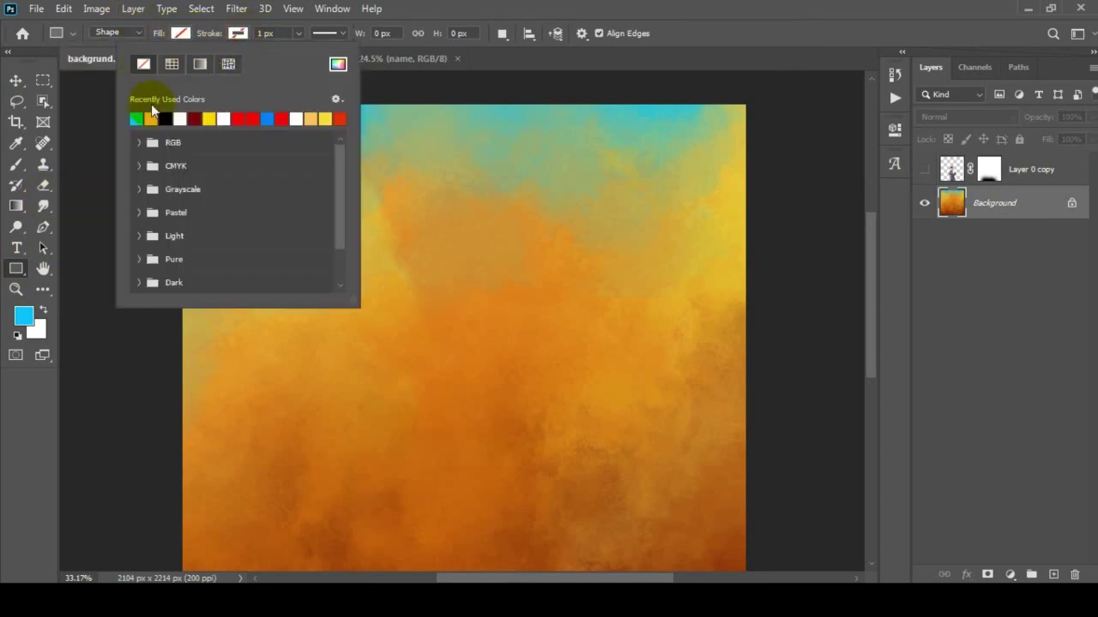
pyautogui.click(300, 33)
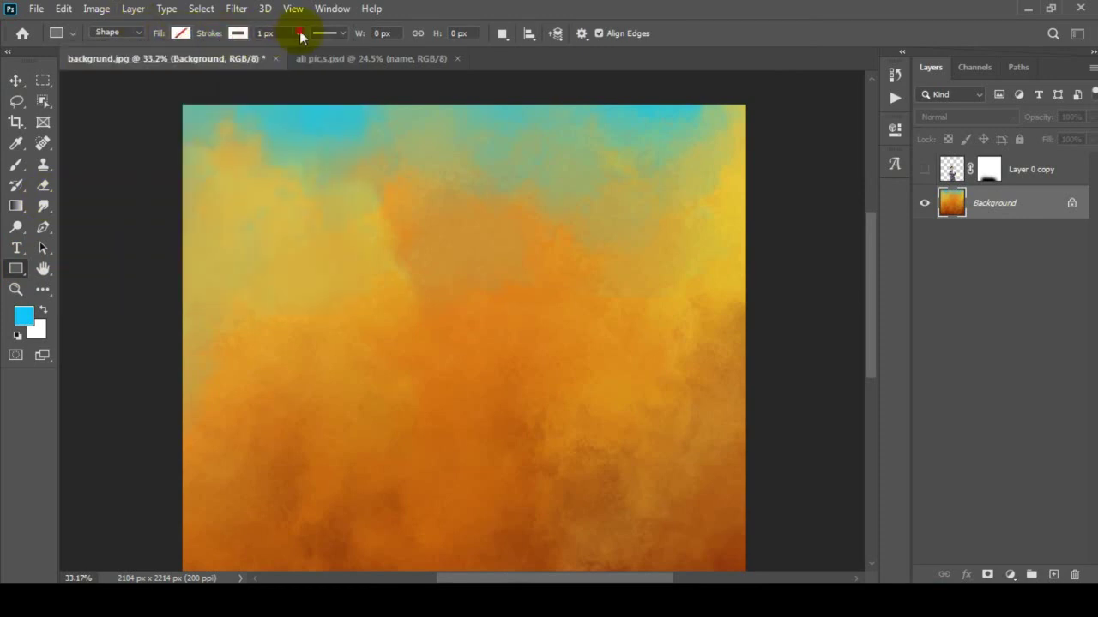
pyautogui.moveTo(304, 55); pyautogui.dragTo(300, 55)
pyautogui.moveTo(242, 183)
pyautogui.mouseDown()
pyautogui.moveTo(637, 314)
pyautogui.moveTo(666, 360)
pyautogui.moveTo(678, 348)
pyautogui.mouseUp()
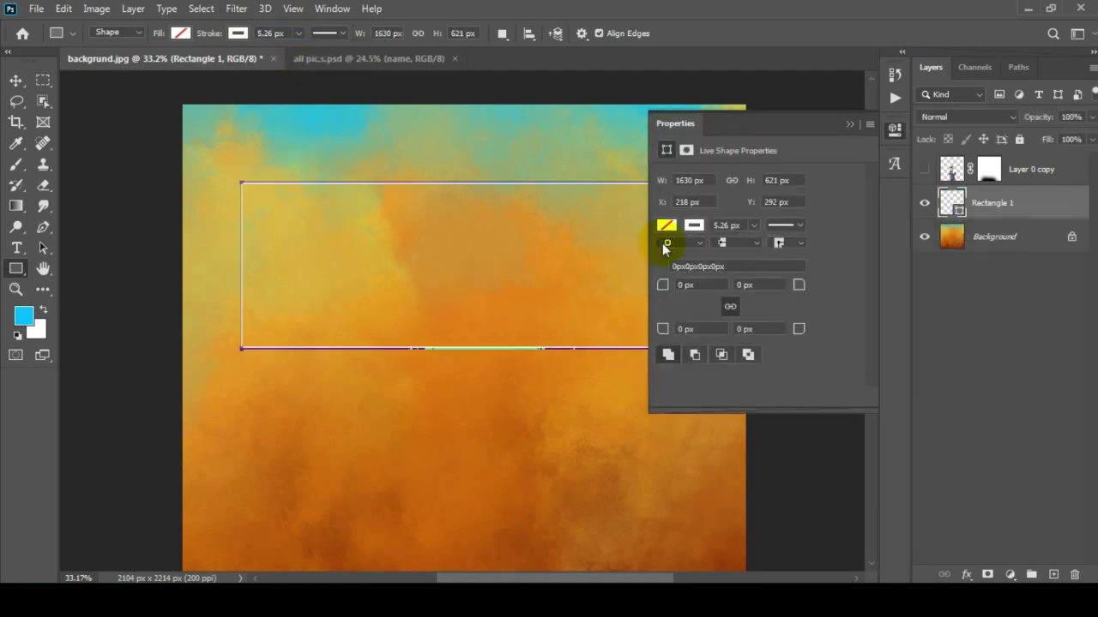
# Thicken the rectangle's stroke to 23.39 px and add a new empty Layer 1
pyautogui.moveTo(749, 247); pyautogui.dragTo(751, 248)
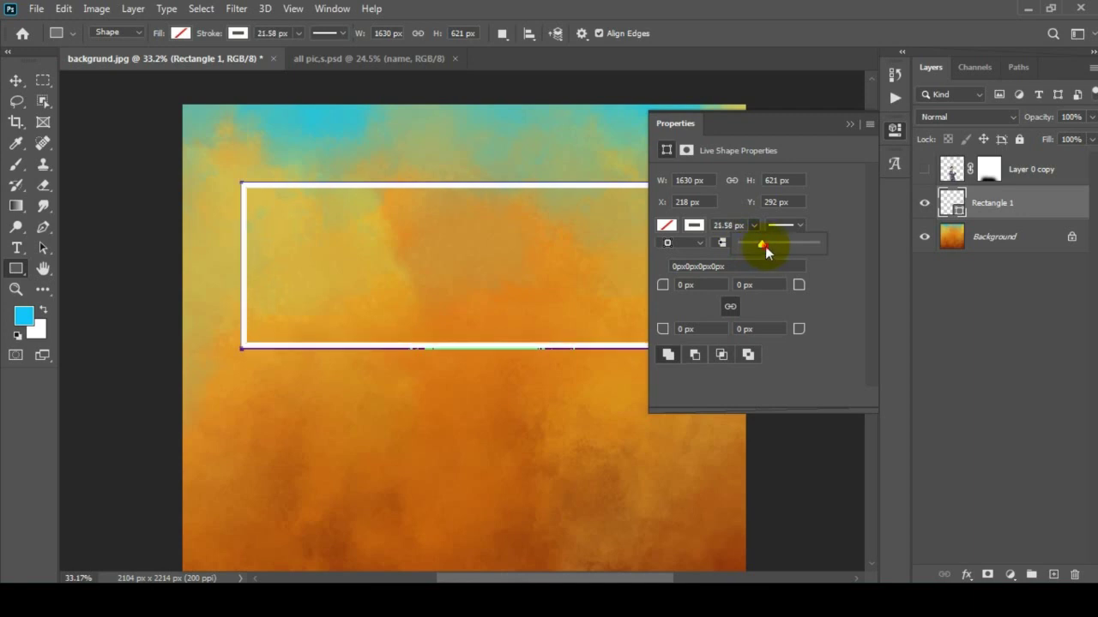
pyautogui.click(850, 124)
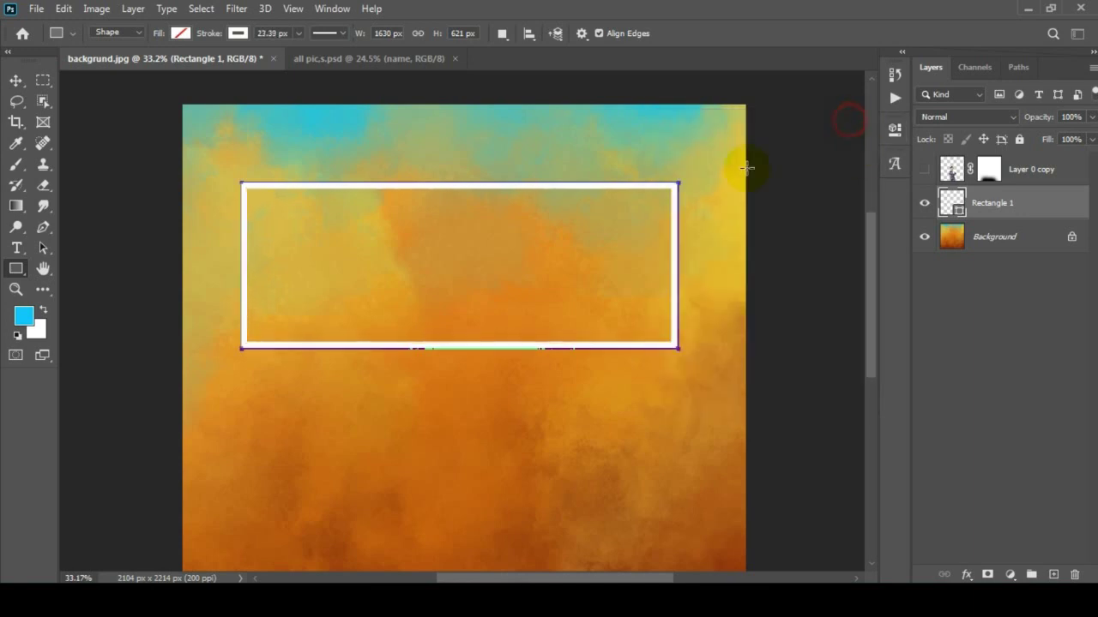
pyautogui.doubleClick(957, 202)
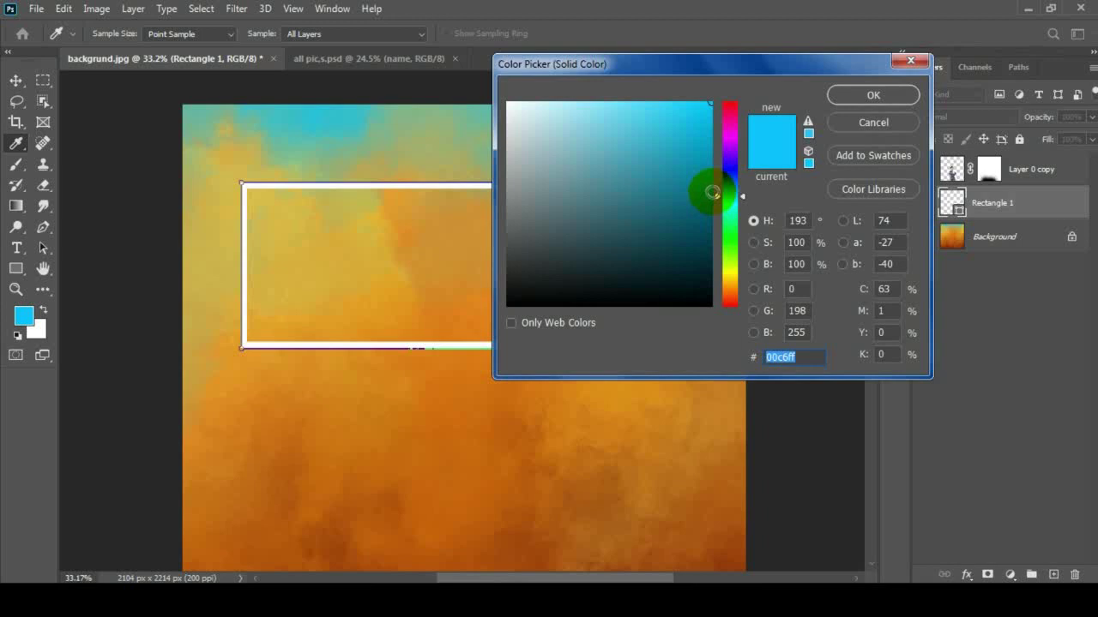
pyautogui.press('Escape')
pyautogui.click(17, 80)
pyautogui.scroll(1, 209, 135)
pyautogui.click(42, 80)
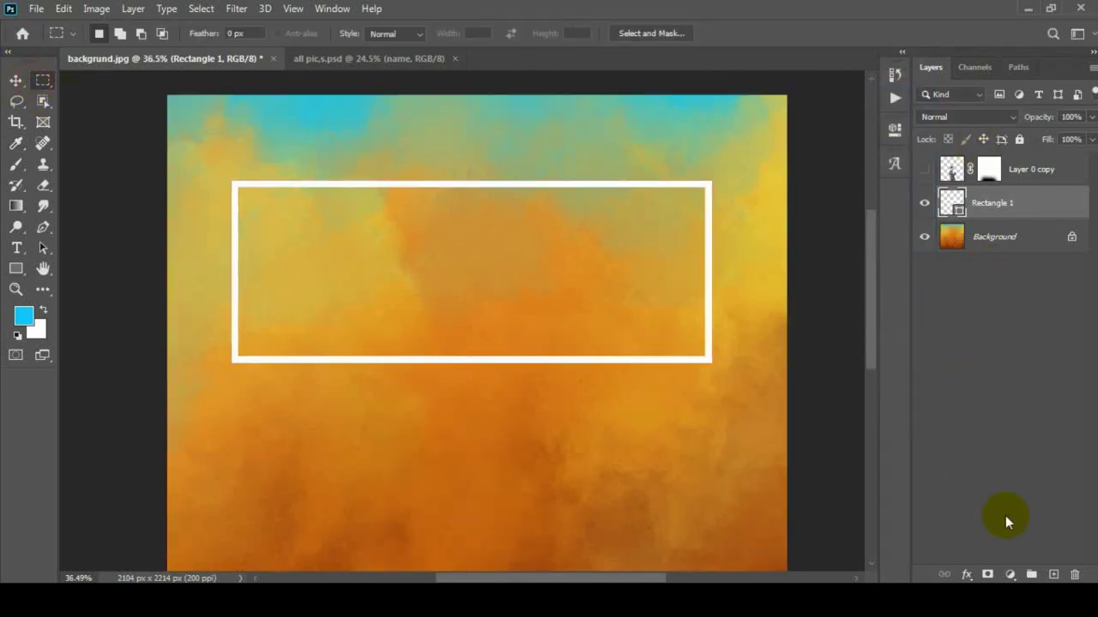
pyautogui.click(1053, 575)
# Merge Rectangle 1 into Layer 1
pyautogui.rightClick(1004, 237)
pyautogui.press('Escape')
pyautogui.keyDown('ctrl'); pyautogui.click(1013, 206); pyautogui.keyUp('ctrl')
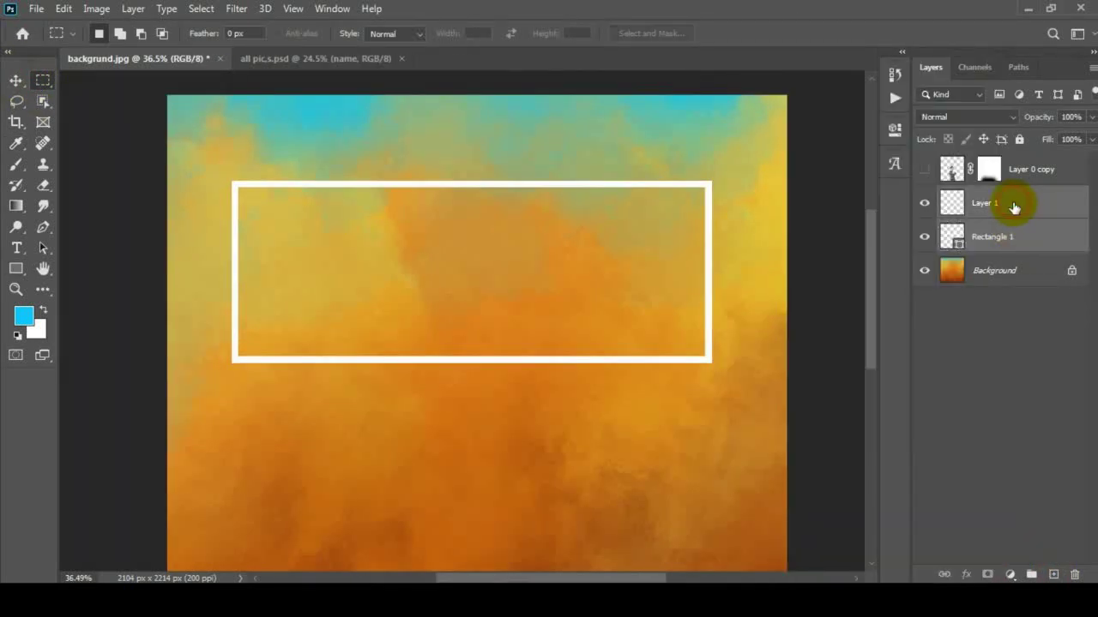
pyautogui.rightClick(1014, 205)
pyautogui.click(836, 472)
# Copy a piece of the bottom white line, rotate it 90° vertical, and place it between the lines
pyautogui.moveTo(206, 156); pyautogui.dragTo(241, 406)
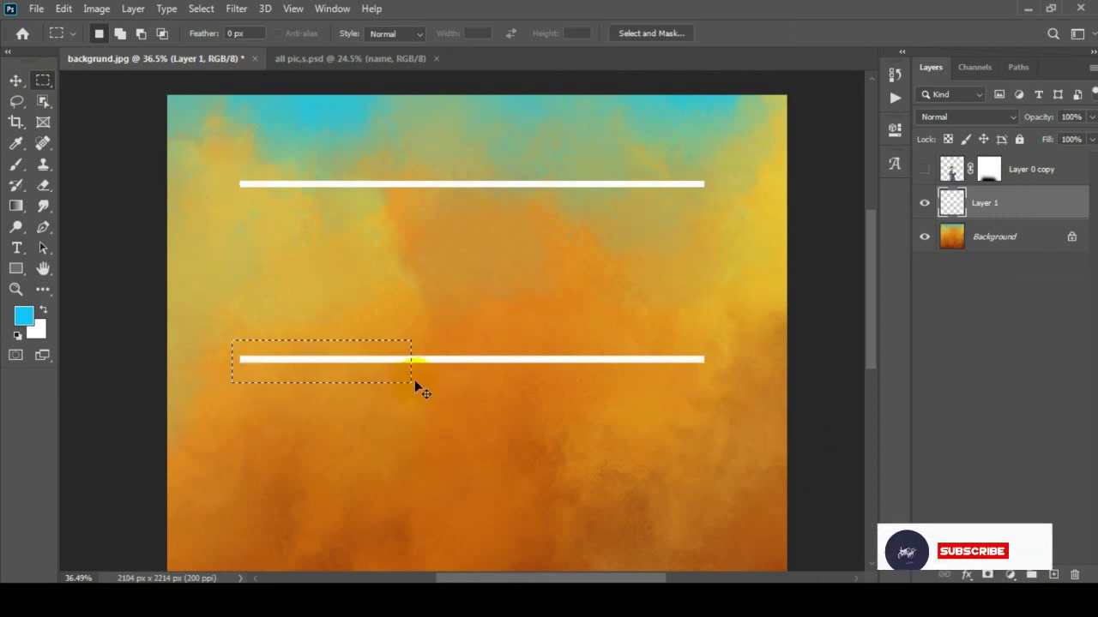
pyautogui.hotkey('ctrl', 'j')
pyautogui.rightClick(380, 369)
pyautogui.press('Escape')
pyautogui.click(20, 81)
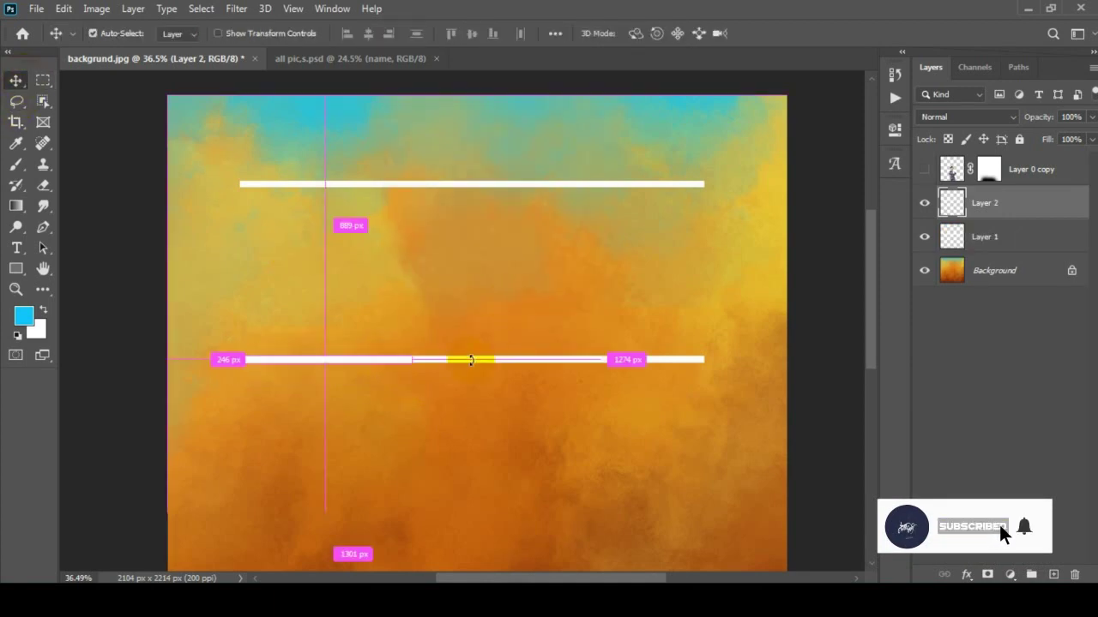
pyautogui.hotkey('ctrl', 't')
pyautogui.rightClick(329, 353)
pyautogui.click(360, 294)
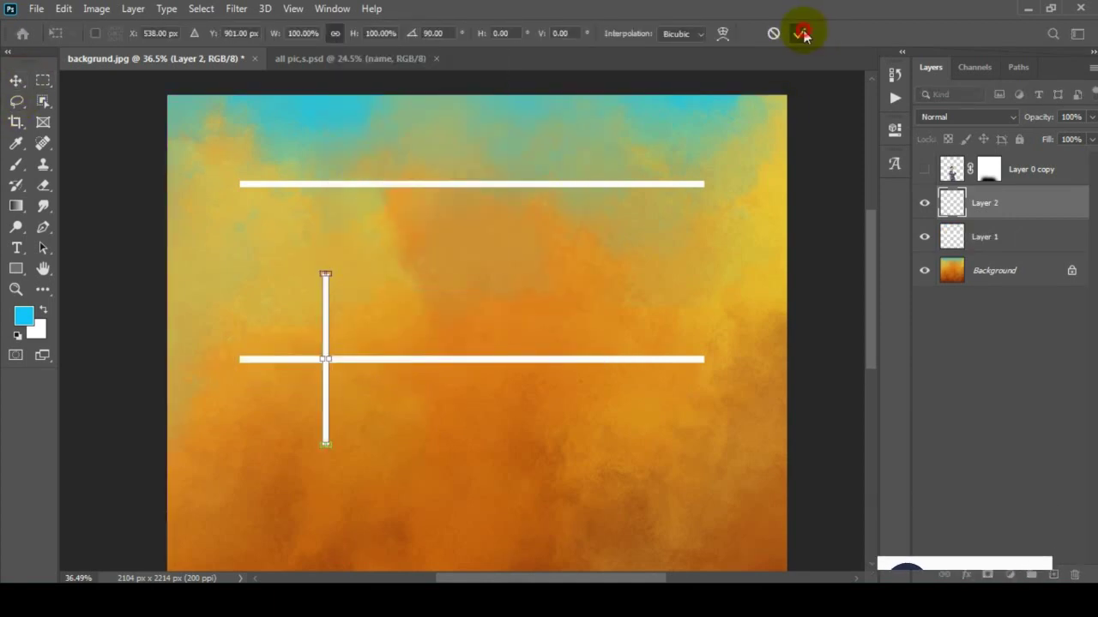
pyautogui.click(799, 34)
pyautogui.moveTo(322, 335); pyautogui.dragTo(337, 245)
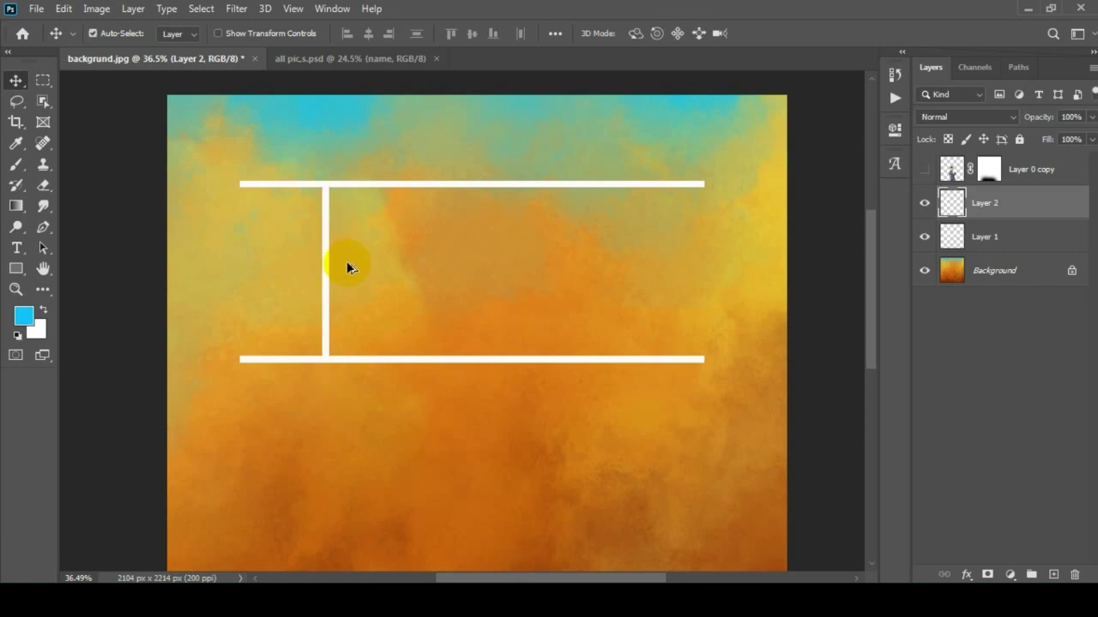
# Shift the vertical bar on Layer 2 further left
pyautogui.scroll(2, 346, 260)
pyautogui.click(490, 369)
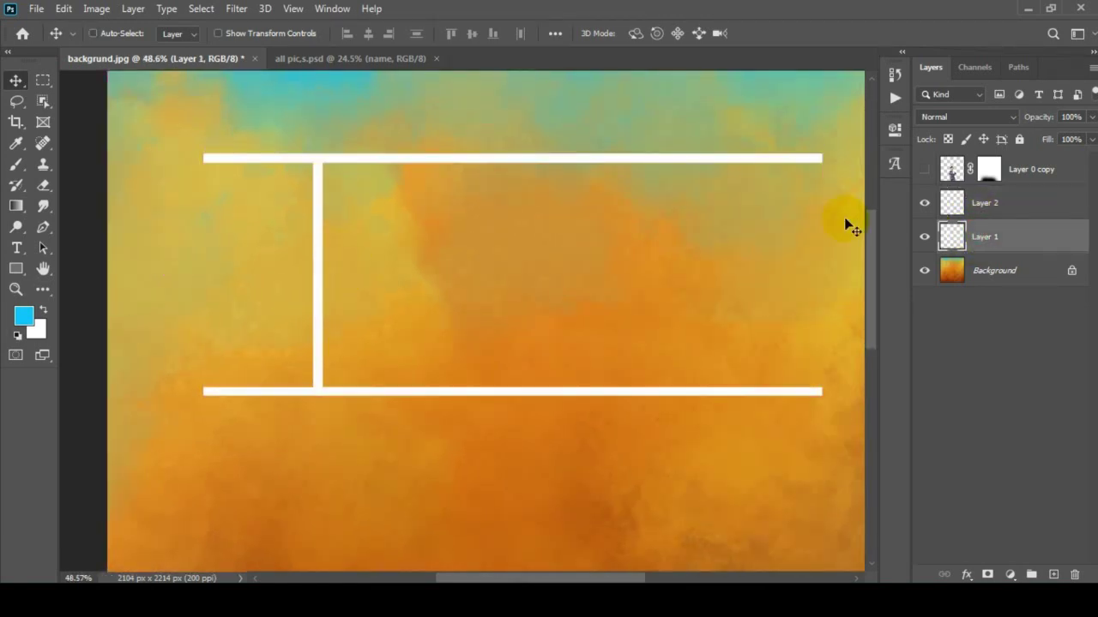
pyautogui.hotkey('alt', ']')
pyautogui.moveTo(356, 255); pyautogui.dragTo(303, 265)
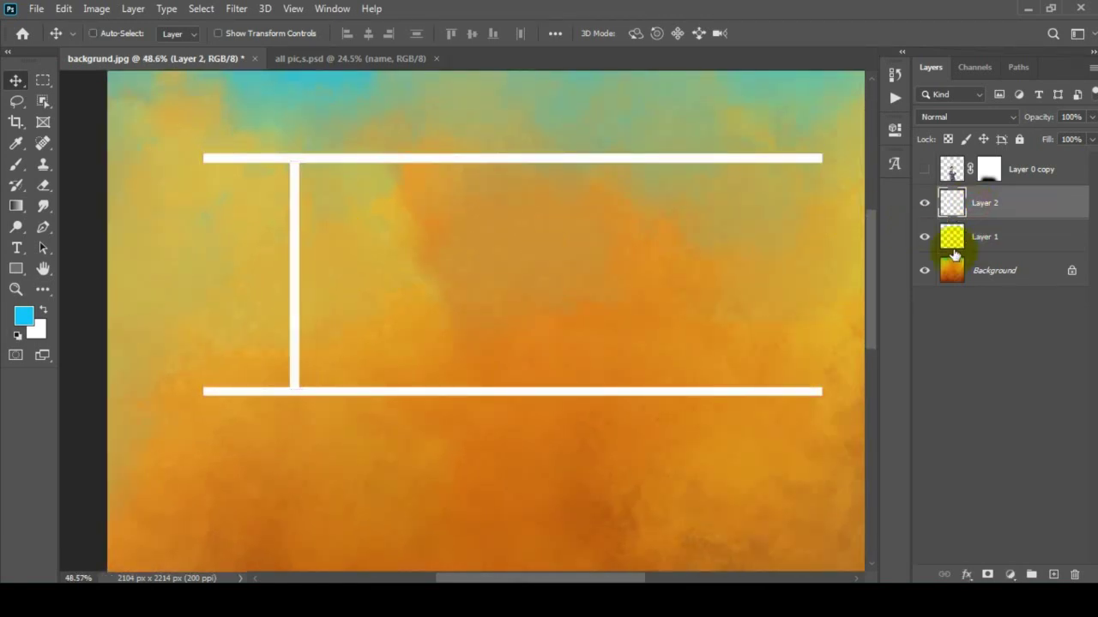
pyautogui.click(950, 243)
pyautogui.scroll(-1, 494, 357)
# Widen the horizontal white bars to the right and lower the top bar
pyautogui.hotkey('ctrl', 't')
pyautogui.moveTo(507, 197); pyautogui.dragTo(506, 238)
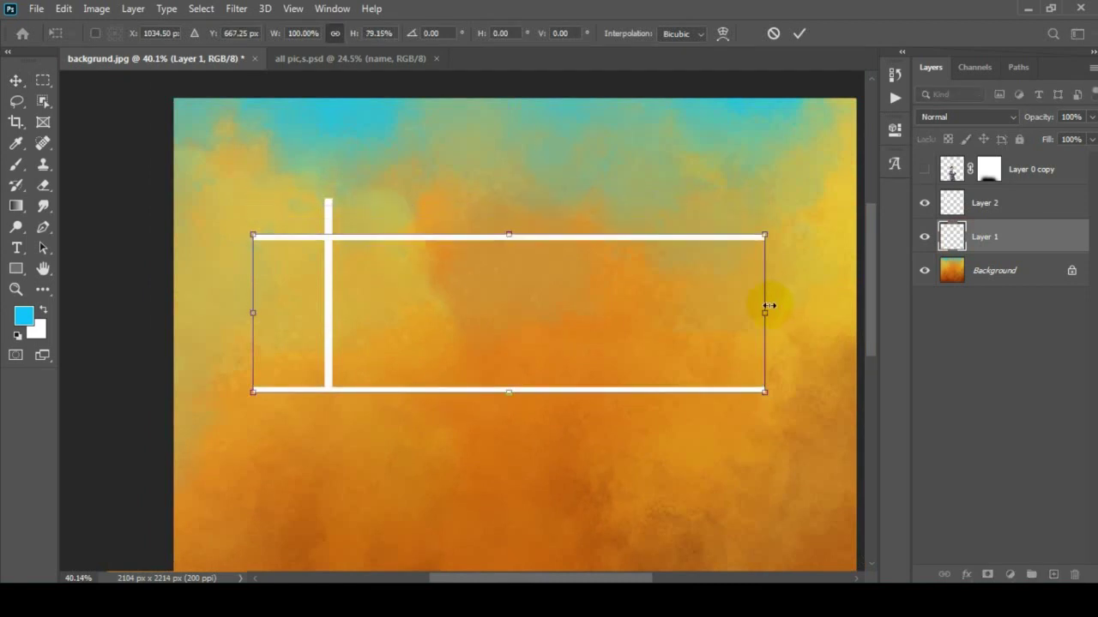
pyautogui.moveTo(765, 315); pyautogui.dragTo(826, 314)
pyautogui.moveTo(537, 238); pyautogui.dragTo(537, 233)
pyautogui.press('Return')
# Reposition the vertical divider near the frame's left end
pyautogui.scroll(2, 348, 268)
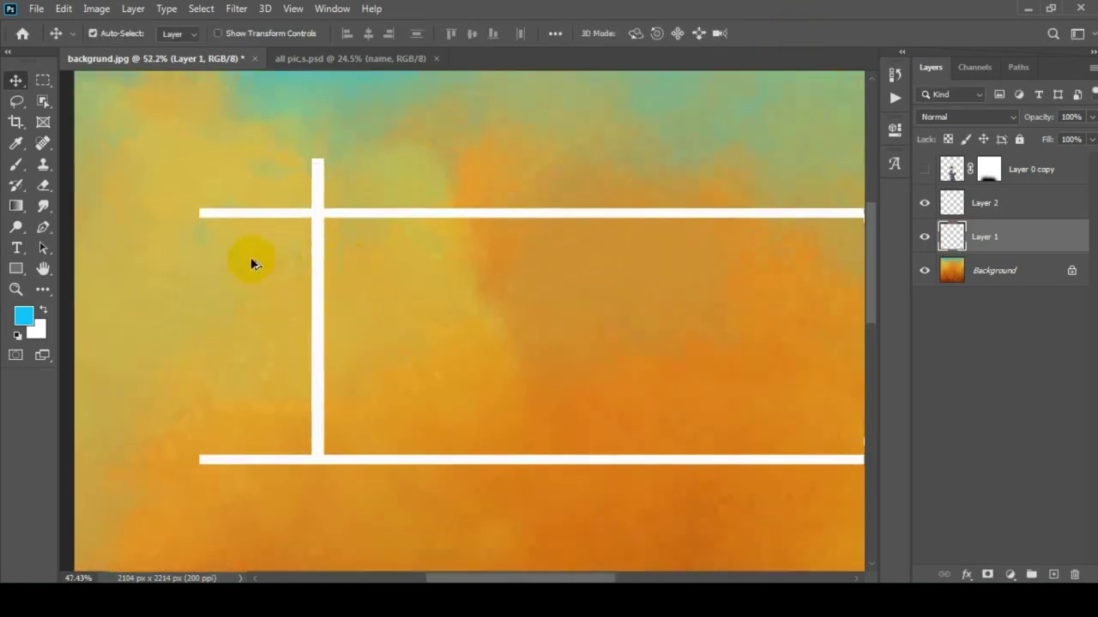
pyautogui.scroll(-2, 392, 303)
pyautogui.hotkey('alt', ']')
pyautogui.moveTo(342, 311)
pyautogui.mouseDown()
pyautogui.moveTo(360, 317)
pyautogui.moveTo(350, 318)
pyautogui.mouseUp()
pyautogui.click(42, 80)
pyautogui.moveTo(264, 163); pyautogui.dragTo(367, 228)
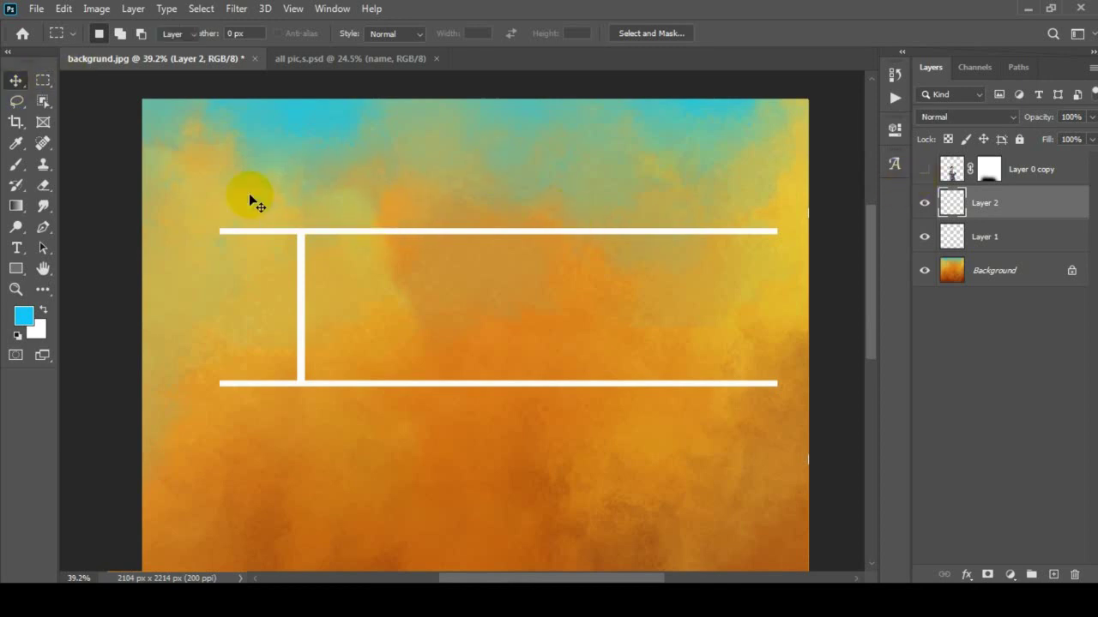
# Duplicate the vertical bar several times, spacing copies rightward (one moved 196 px) across the frame
pyautogui.moveTo(302, 283); pyautogui.dragTo(391, 280)
pyautogui.hotkey('ctrl', 'j')
pyautogui.hotkey('ctrl', 'j')
pyautogui.moveTo(499, 294); pyautogui.dragTo(727, 296)
pyautogui.hotkey('ctrl', 'j')
pyautogui.hotkey('ctrl', 'j')
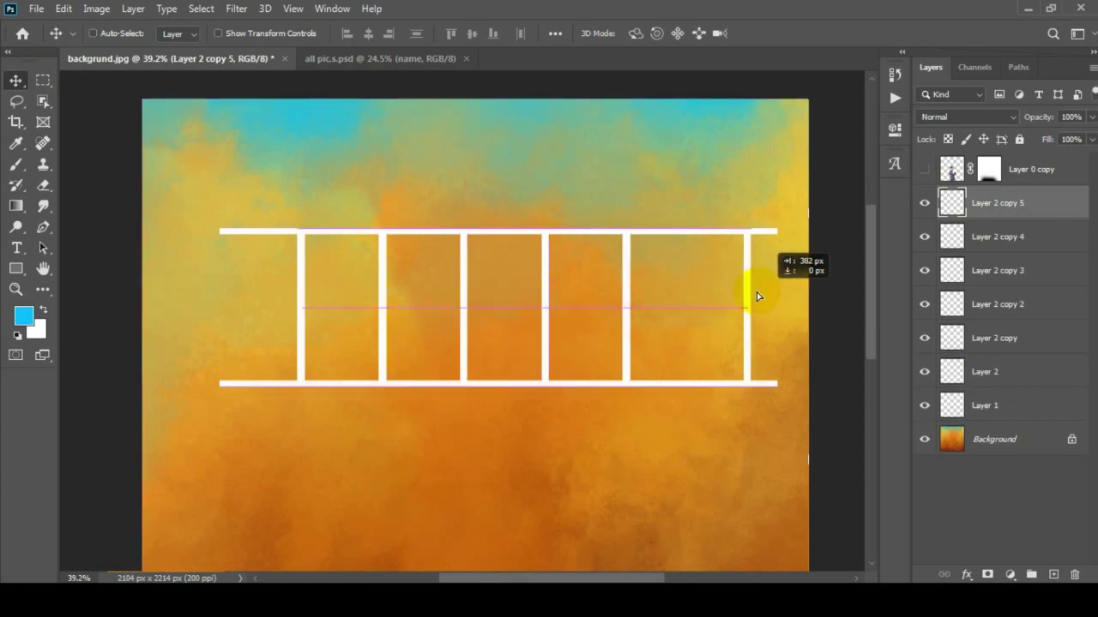
pyautogui.scroll(-2, 411, 296)
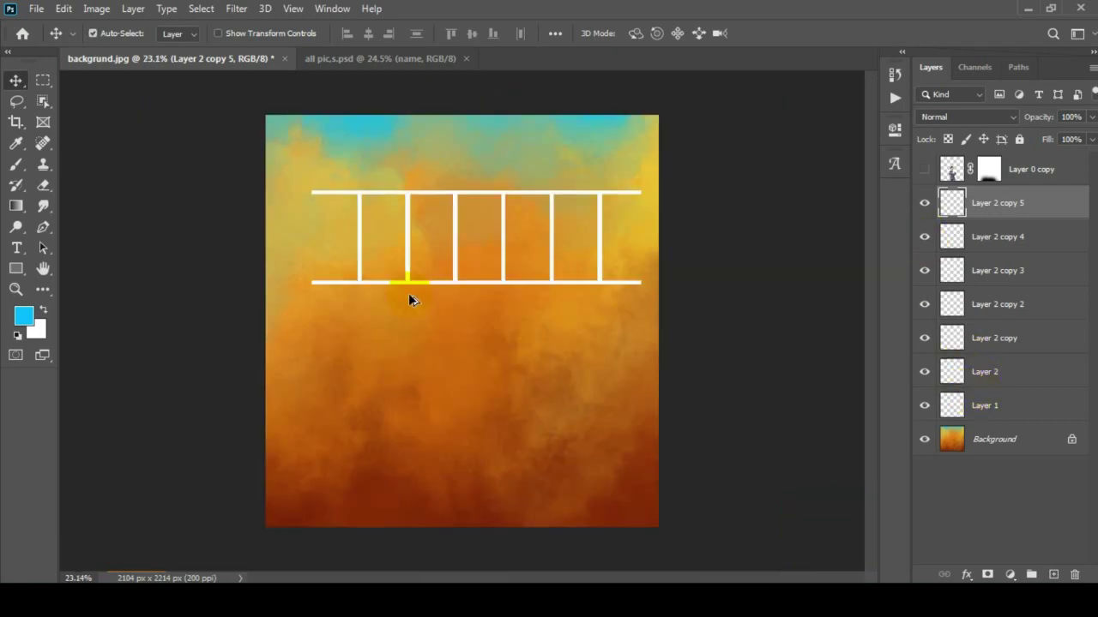
pyautogui.scroll(3, 420, 170)
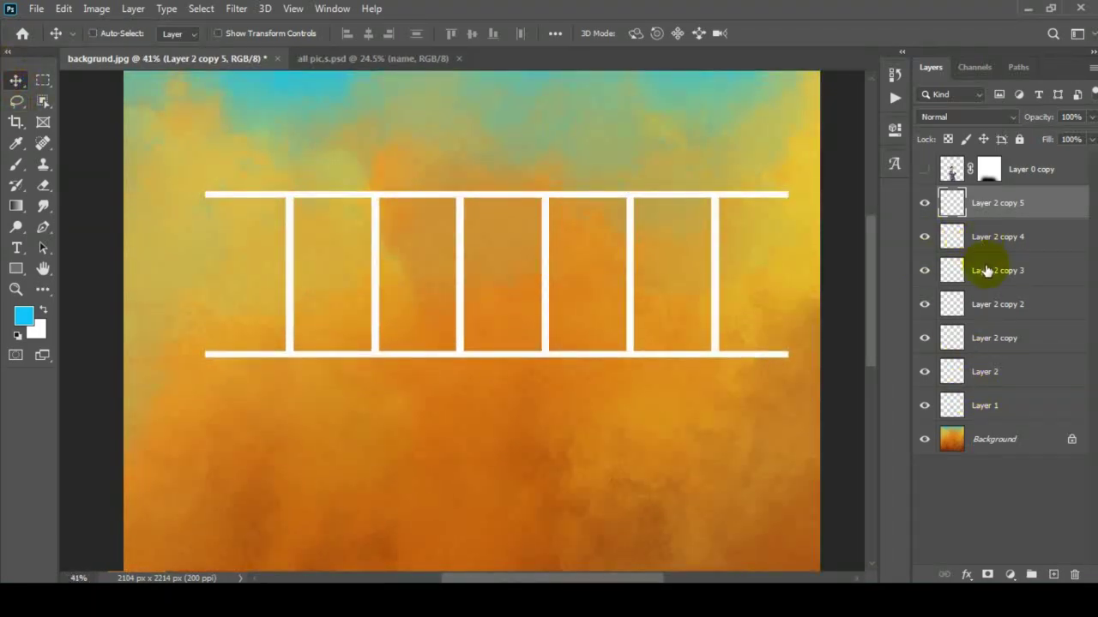
# Rename the bar layers with numbers 0 to 6, starting from Layer 1 as 0
pyautogui.click(985, 406)
pyautogui.write('0')
pyautogui.press('Tab')
pyautogui.write('1')
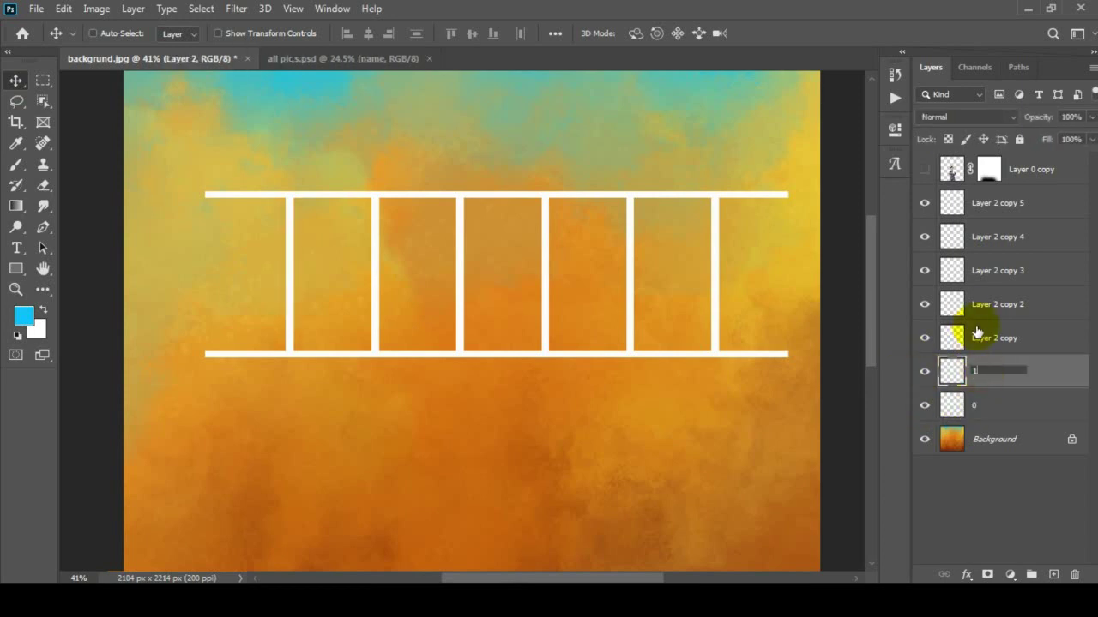
pyautogui.press('Tab')
pyautogui.write('2')
pyautogui.press('Tab')
pyautogui.write('3')
pyautogui.press('Tab')
pyautogui.write('4')
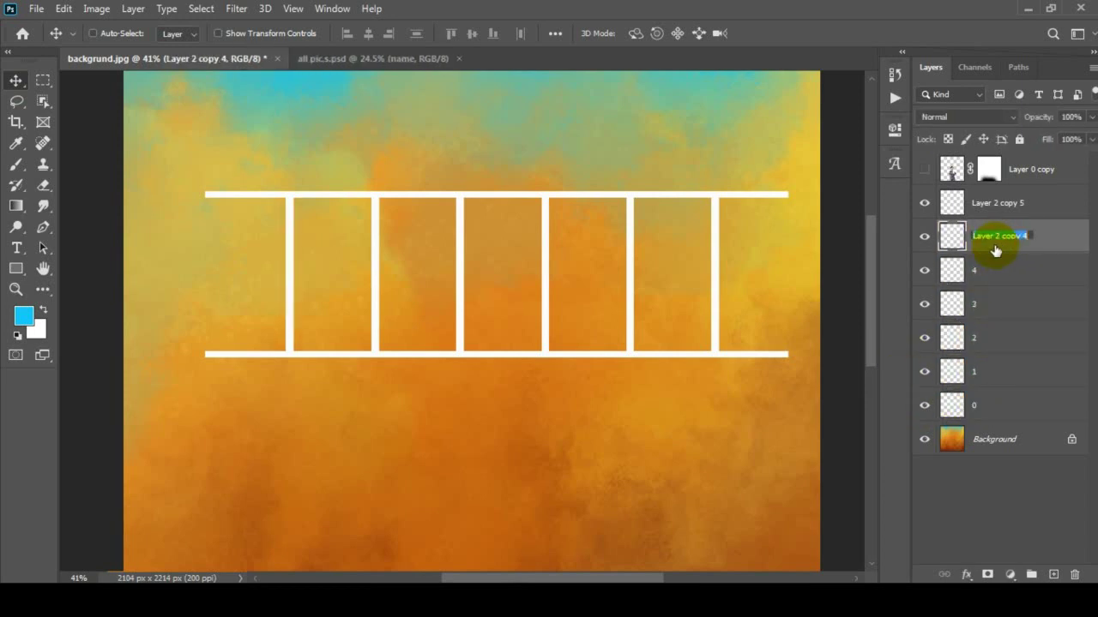
pyautogui.write('5')
pyautogui.press('Tab')
pyautogui.write('6')
# Link divider layers 4, 5 and 6 together
pyautogui.click(986, 341)
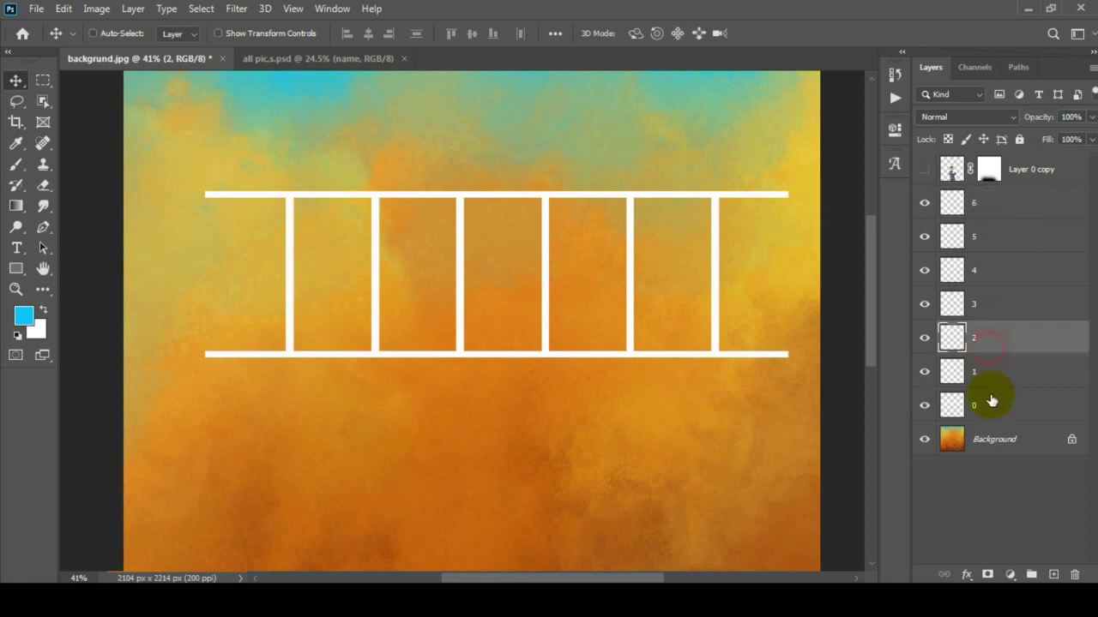
pyautogui.keyDown('ctrl'); pyautogui.click(983, 304); pyautogui.keyUp('ctrl')
pyautogui.keyDown('ctrl'); pyautogui.click(986, 371); pyautogui.keyUp('ctrl')
pyautogui.click(985, 268)
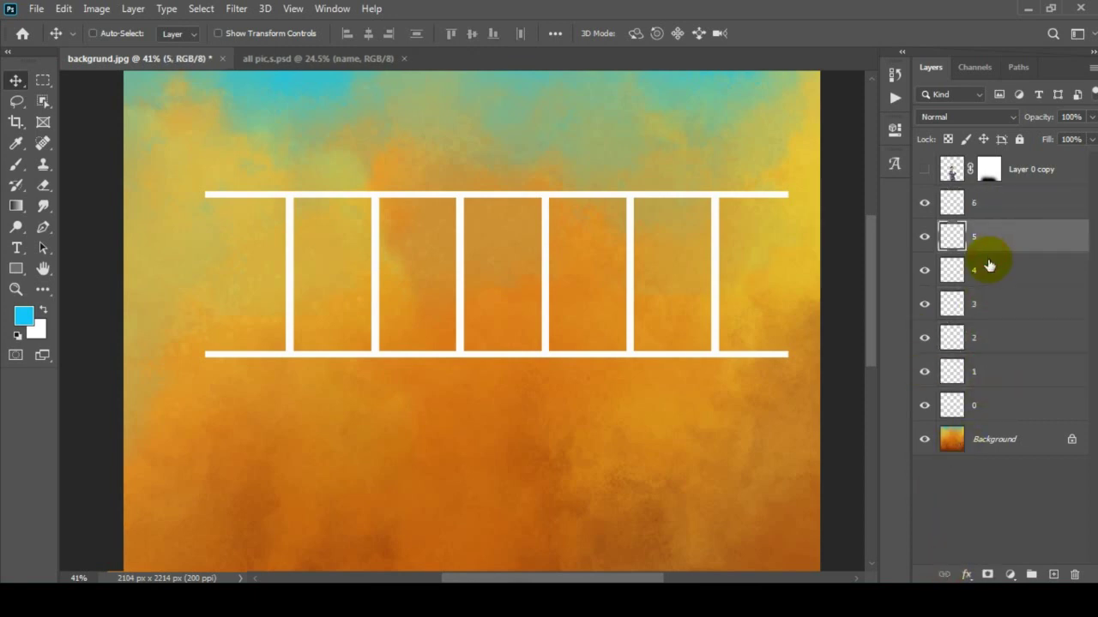
pyautogui.keyDown('shift'); pyautogui.click(991, 205); pyautogui.keyUp('shift')
pyautogui.click(943, 573)
# Stretch the horizontal bars across the poster width and spread dividers 1–3 left, 4–6 right
pyautogui.click(986, 405)
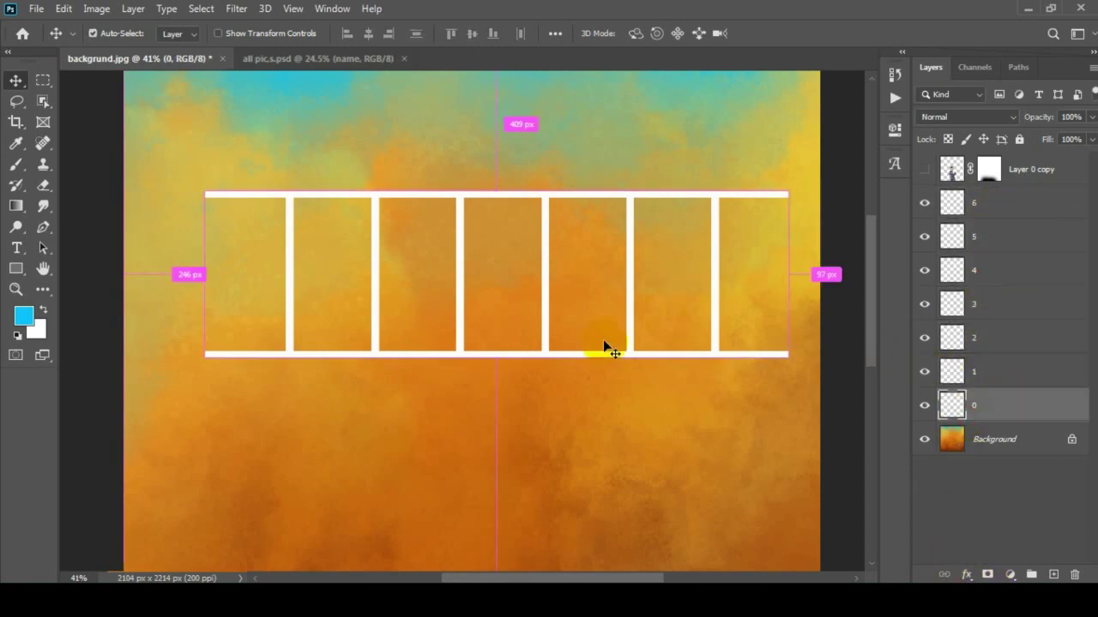
pyautogui.hotkey('ctrl', 't')
pyautogui.moveTo(205, 274); pyautogui.dragTo(124, 275)
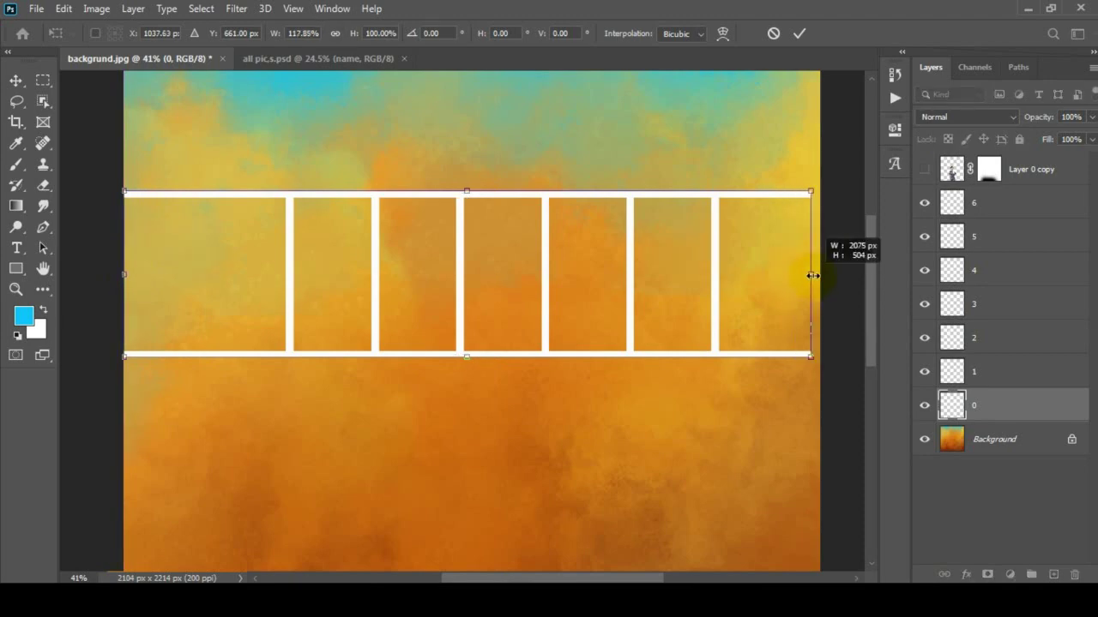
pyautogui.click(798, 34)
pyautogui.click(1000, 249)
pyautogui.moveTo(680, 257); pyautogui.dragTo(696, 257)
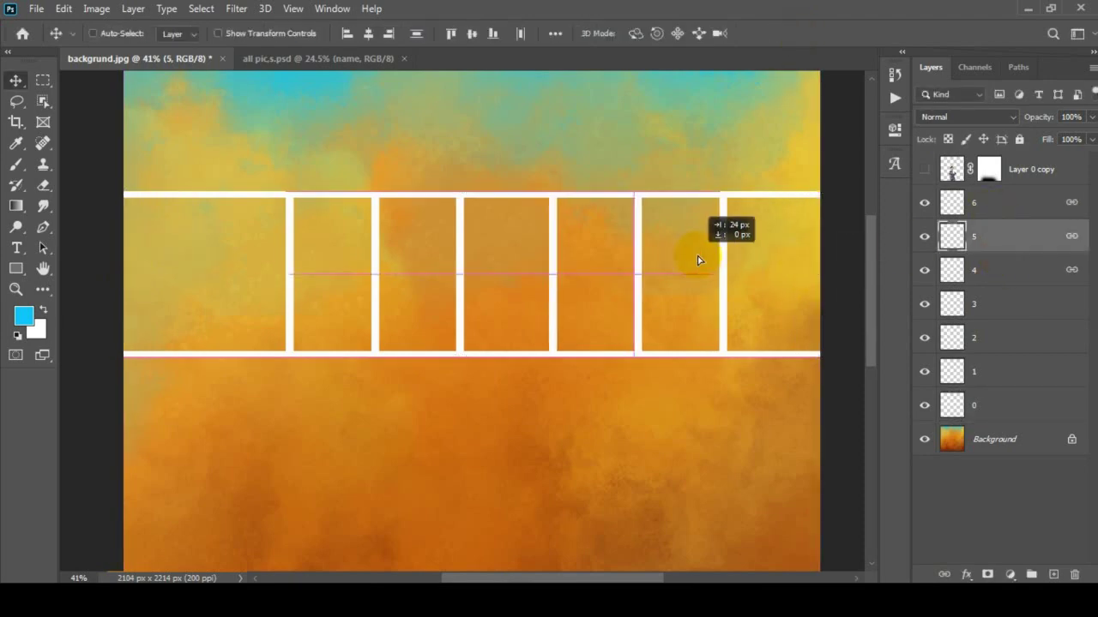
pyautogui.click(1018, 304)
pyautogui.moveTo(530, 288); pyautogui.dragTo(510, 287)
# Check the cut-out youth, then nudge the top-right portrait in all pic.s.psd
pyautogui.click(1072, 176)
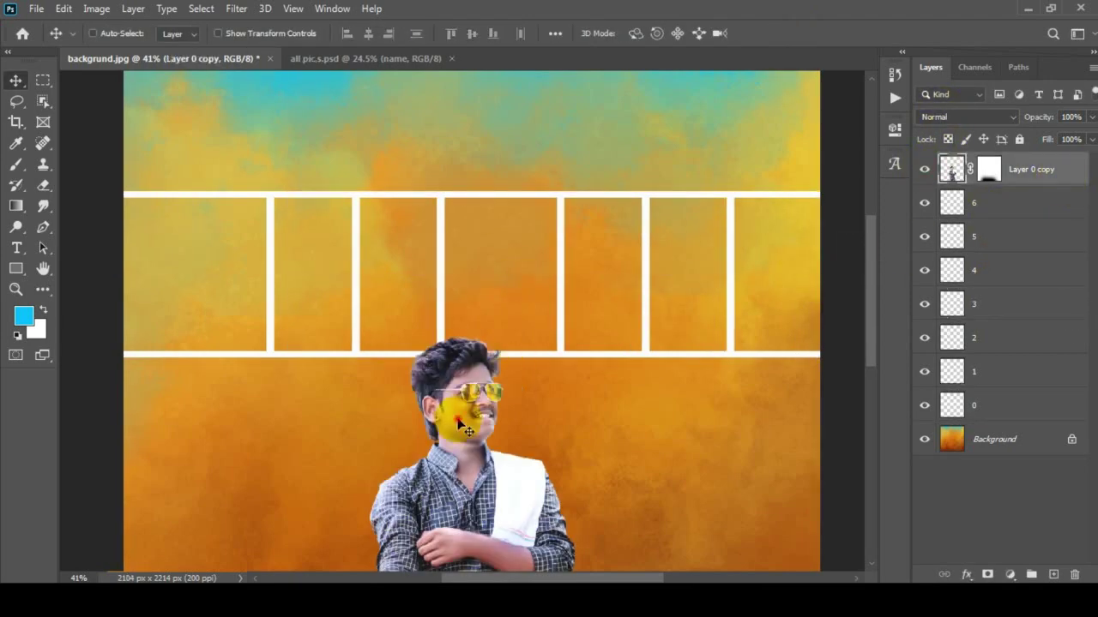
pyautogui.click(925, 169)
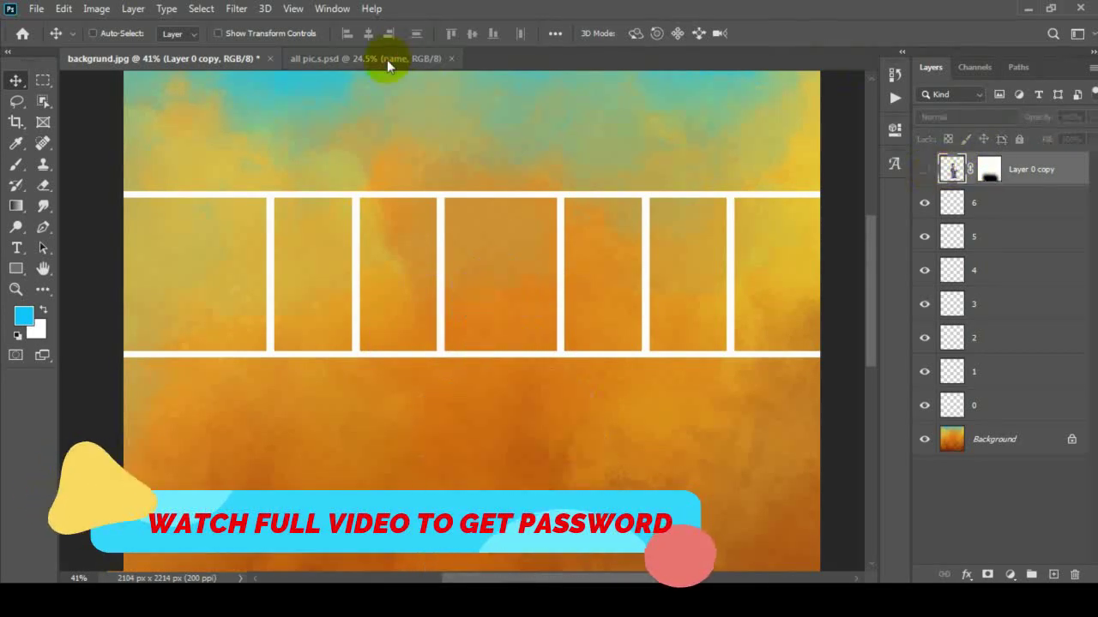
pyautogui.click(367, 58)
pyautogui.click(980, 268)
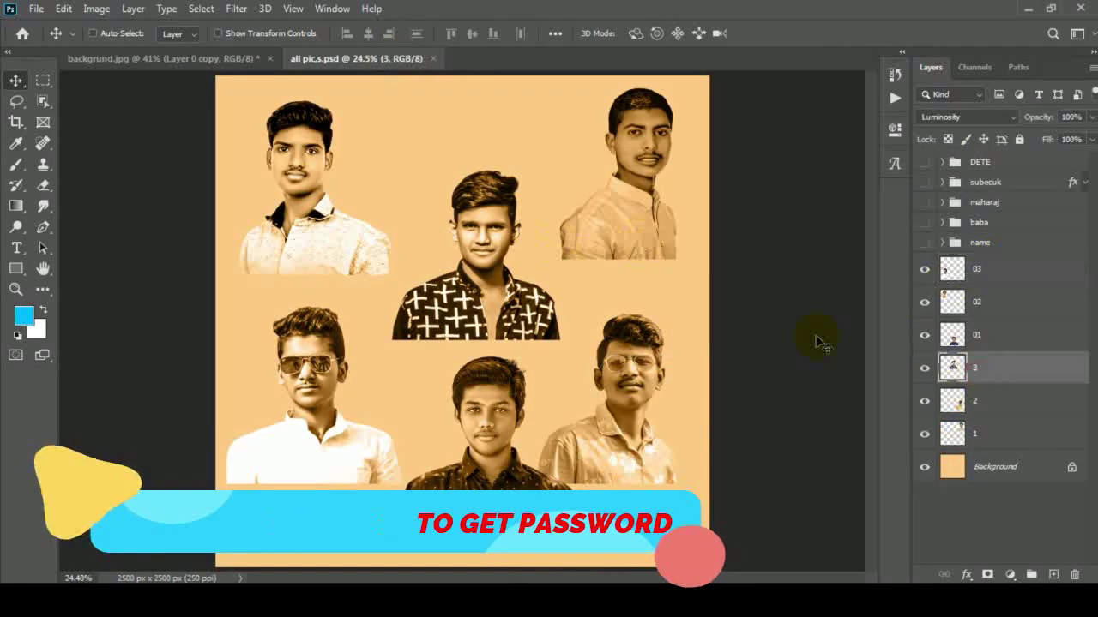
pyautogui.click(952, 433)
pyautogui.moveTo(501, 194); pyautogui.dragTo(490, 209)
# Bring the boy in the cross-pattern shirt below the dividers, shrunk and shifted right
pyautogui.click(946, 369)
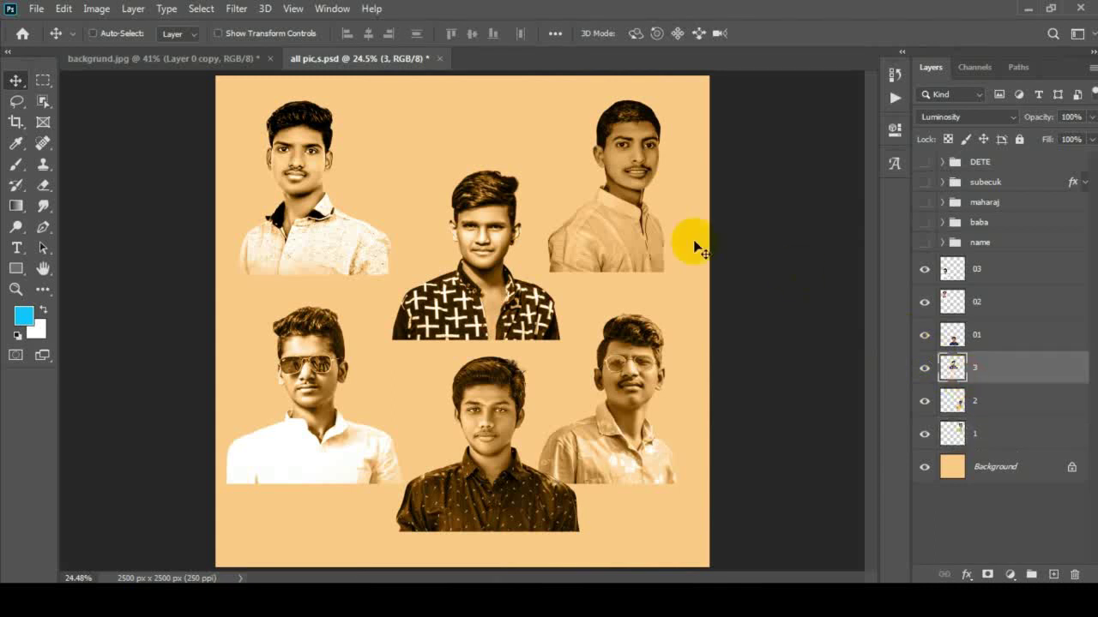
pyautogui.moveTo(693, 245); pyautogui.dragTo(616, 231)
pyautogui.scroll(1, 695, 264)
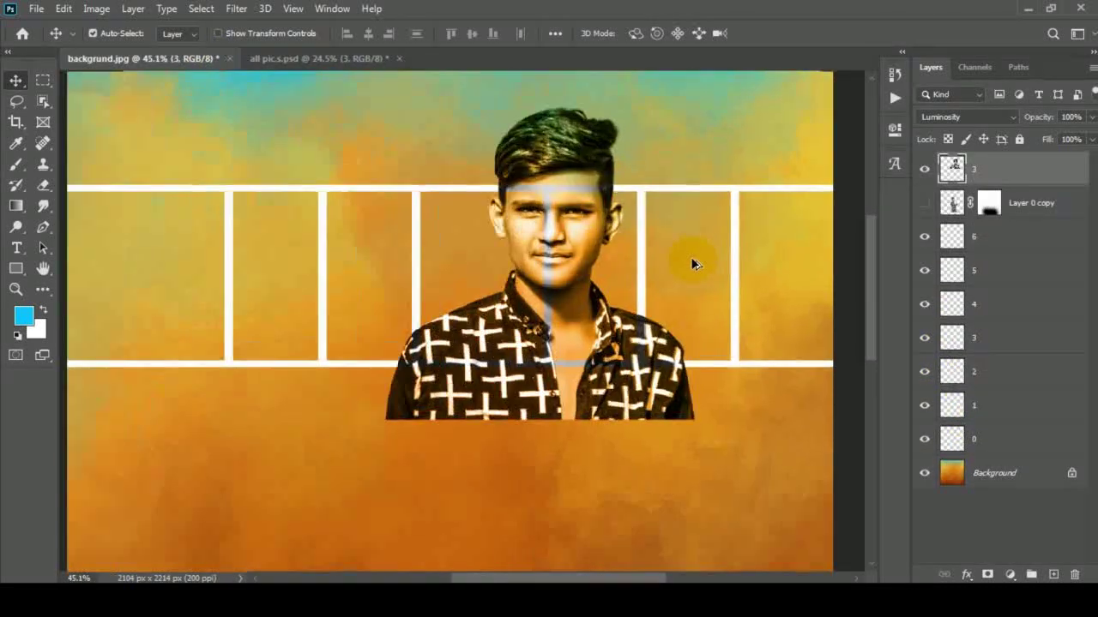
pyautogui.moveTo(1005, 177); pyautogui.dragTo(985, 310)
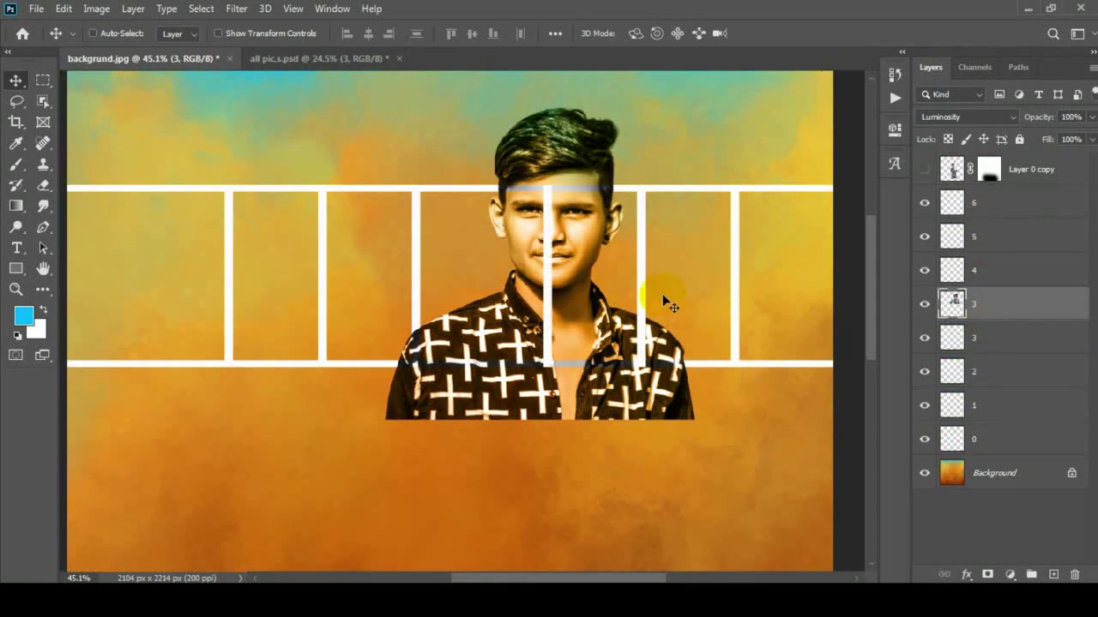
pyautogui.hotkey('ctrl', 't')
pyautogui.moveTo(696, 422); pyautogui.dragTo(642, 360)
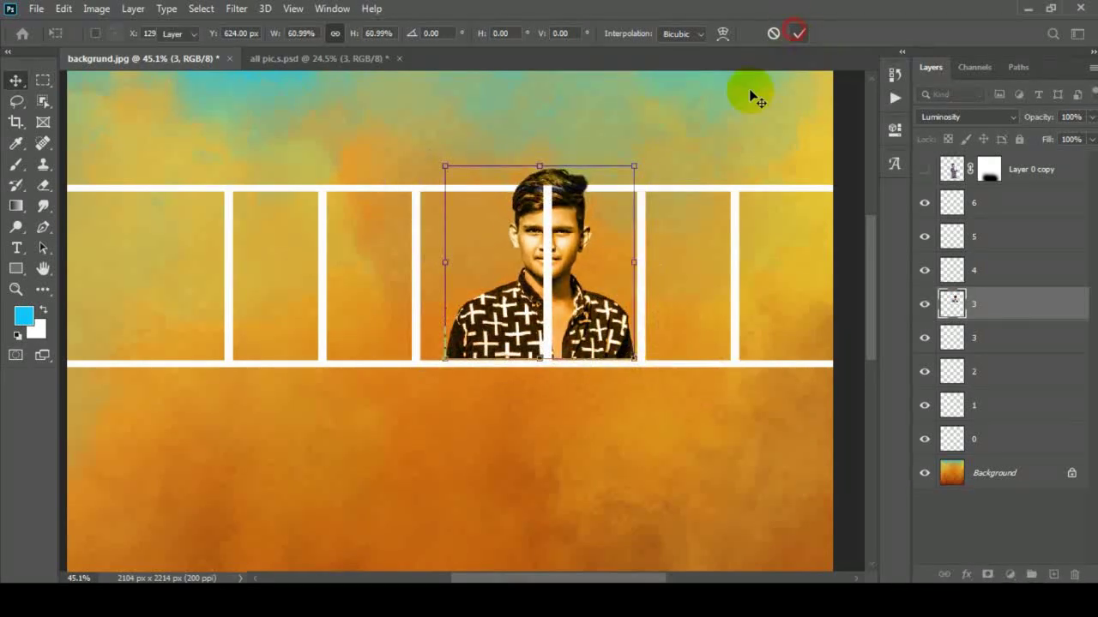
pyautogui.click(798, 32)
pyautogui.scroll(2, 566, 227)
pyautogui.moveTo(563, 225)
pyautogui.mouseDown()
pyautogui.moveTo(608, 252)
pyautogui.moveTo(588, 277)
pyautogui.mouseUp()
# Enlarge the boy portrait slightly, lower it, and duplicate the background layer
pyautogui.click(939, 303)
pyautogui.scroll(1, 549, 249)
pyautogui.hotkey('ctrl', 't')
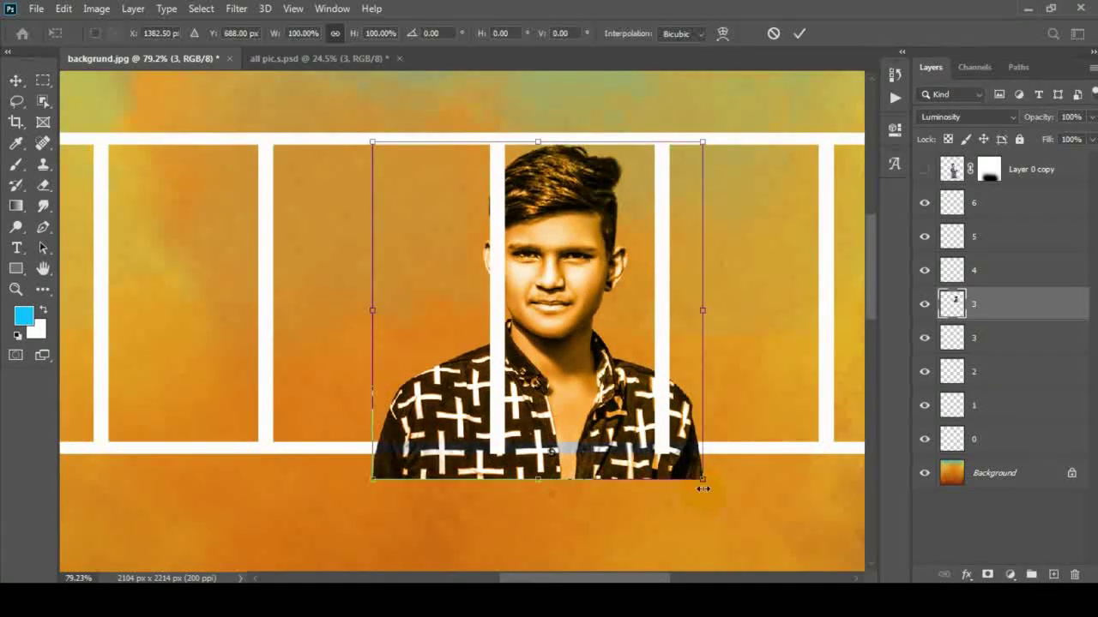
pyautogui.moveTo(703, 471); pyautogui.dragTo(723, 490)
pyautogui.moveTo(651, 397); pyautogui.dragTo(655, 406)
pyautogui.click(798, 34)
pyautogui.click(976, 484)
pyautogui.hotkey('ctrl', 'j')
# Move the background copy layer higher in the layer stack
pyautogui.moveTo(980, 471); pyautogui.dragTo(978, 206)
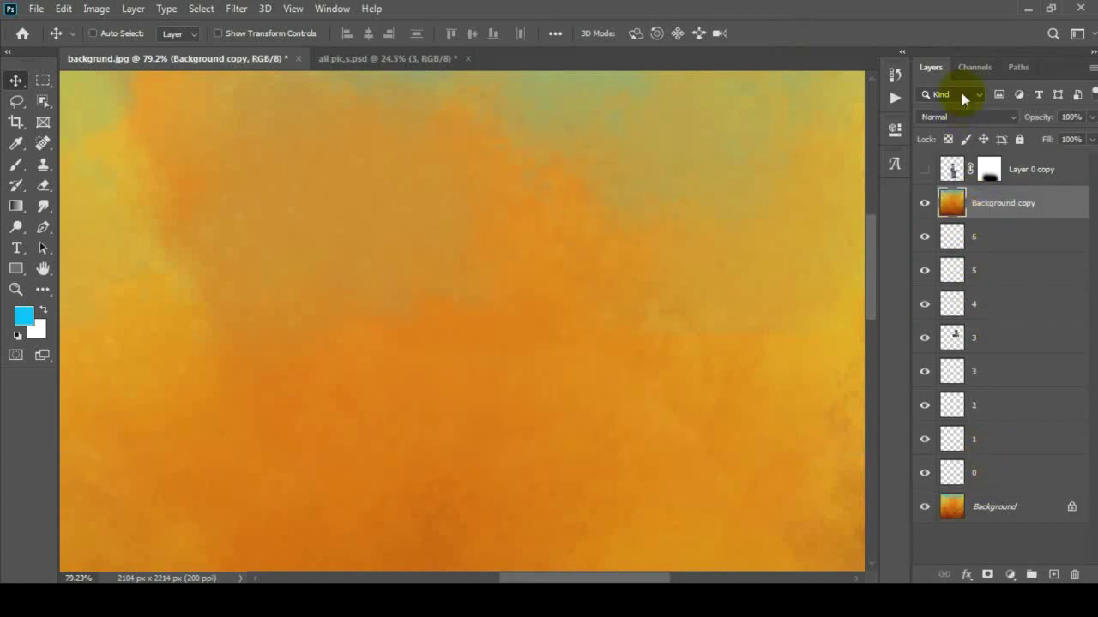
pyautogui.click(964, 117)
pyautogui.click(935, 504)
# Show divider layer 2, put divider layer 5 below the boy portrait, and nudge the boy left
pyautogui.click(947, 337)
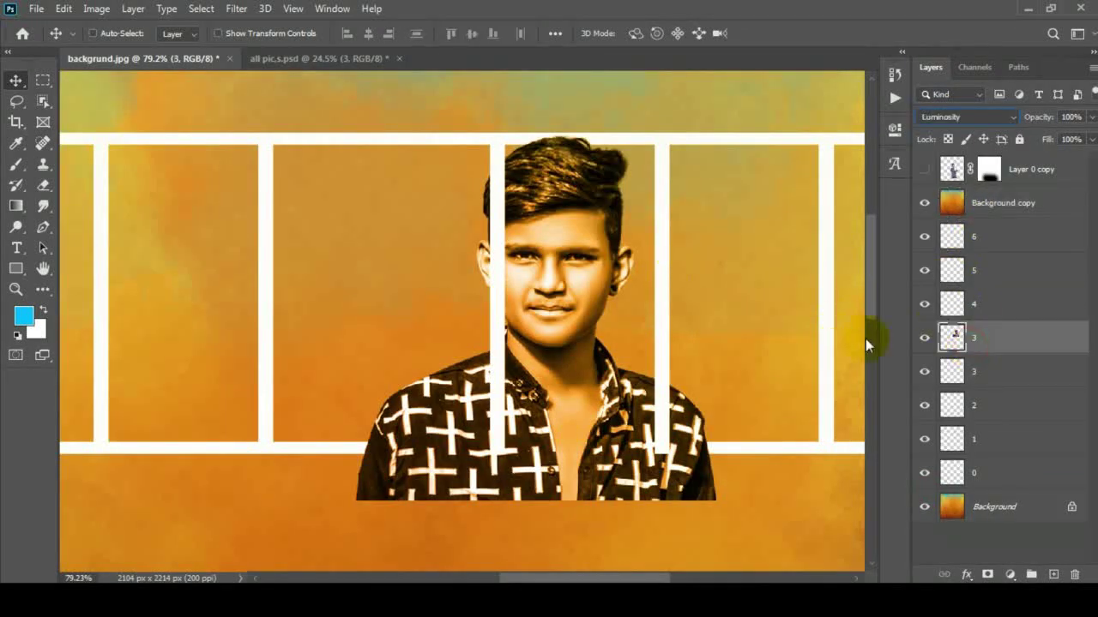
pyautogui.click(933, 303)
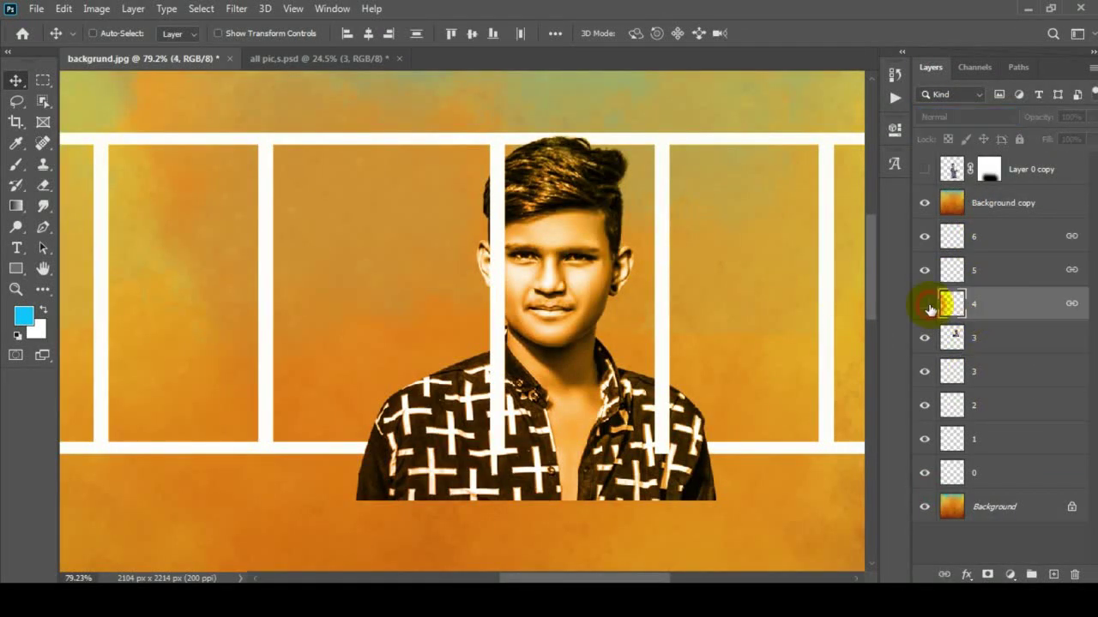
pyautogui.click(923, 403)
pyautogui.click(935, 269)
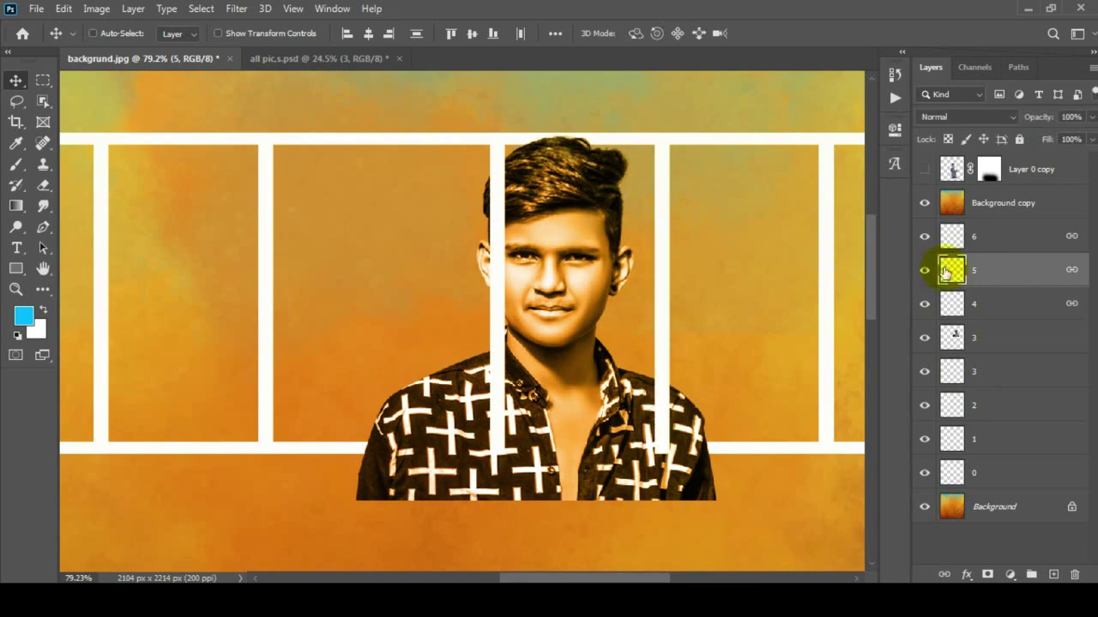
pyautogui.moveTo(946, 271); pyautogui.dragTo(956, 354)
pyautogui.click(961, 305)
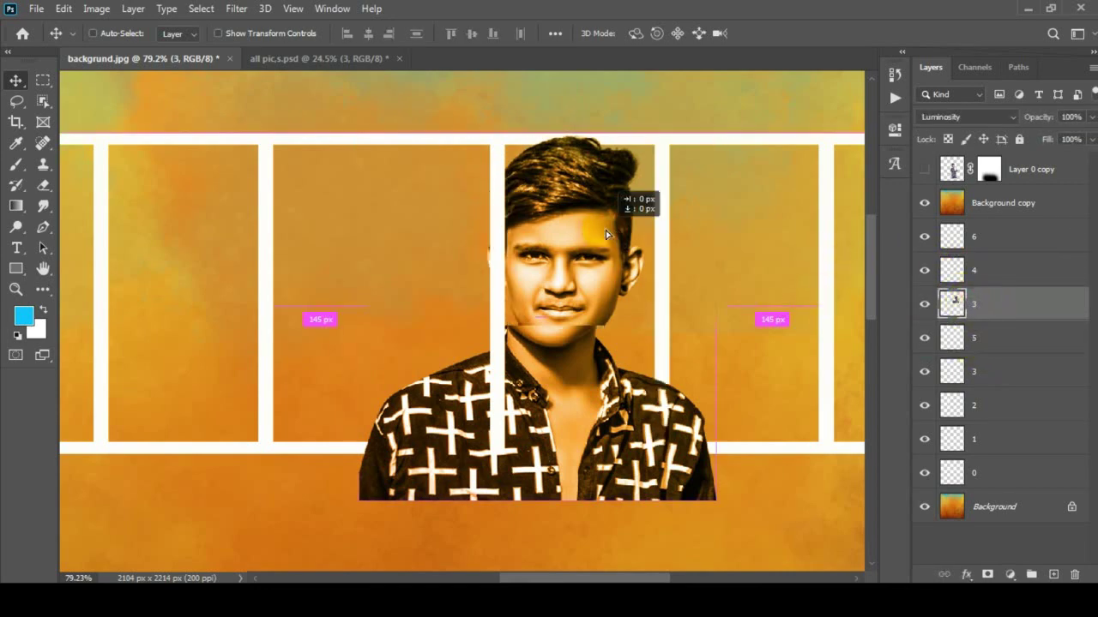
pyautogui.moveTo(606, 232); pyautogui.dragTo(603, 232)
# Hide the boy below the strip and left of his panel, erase his shirt, and raise layer 0
pyautogui.press('m')
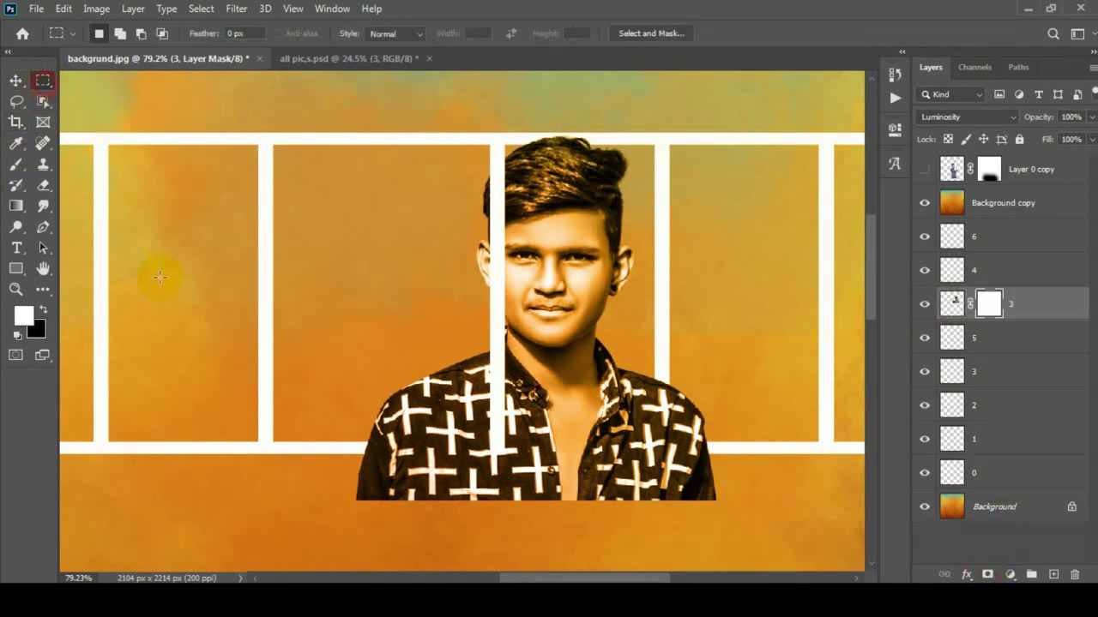
pyautogui.moveTo(335, 448); pyautogui.dragTo(765, 504)
pyautogui.press('Delete')
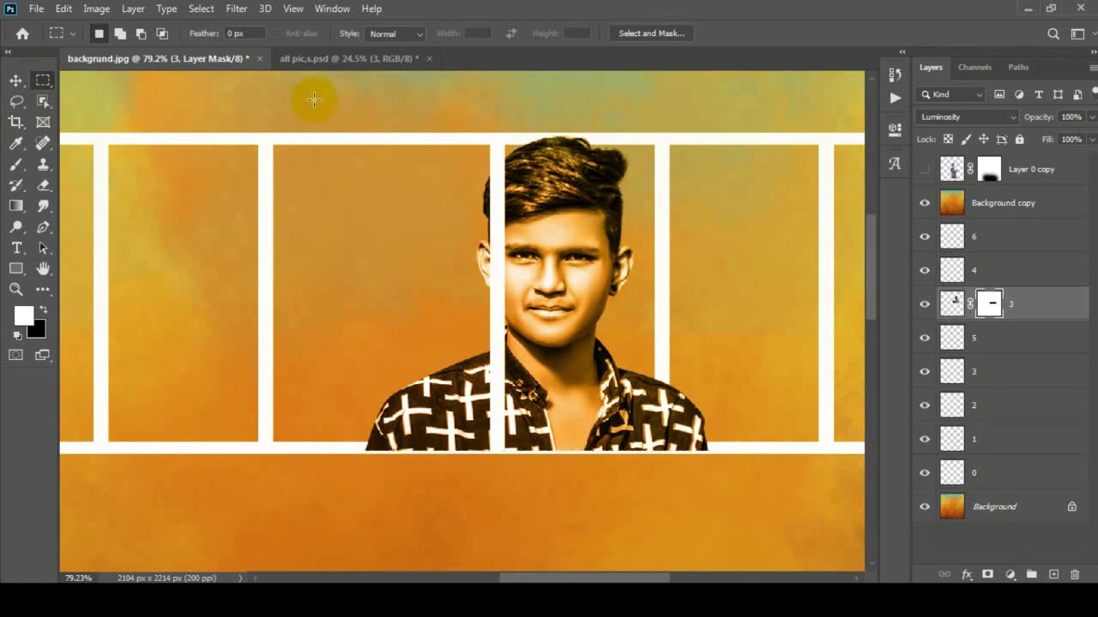
pyautogui.moveTo(314, 99)
pyautogui.mouseDown()
pyautogui.moveTo(490, 568)
pyautogui.moveTo(571, 545)
pyautogui.mouseUp()
pyautogui.press('Delete')
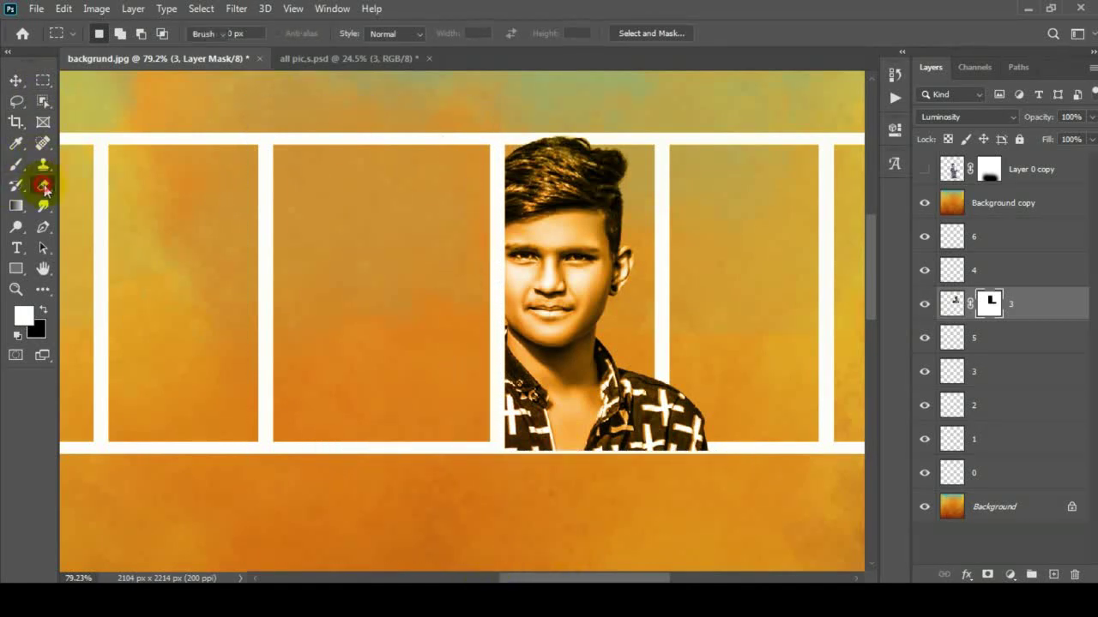
pyautogui.click(43, 186)
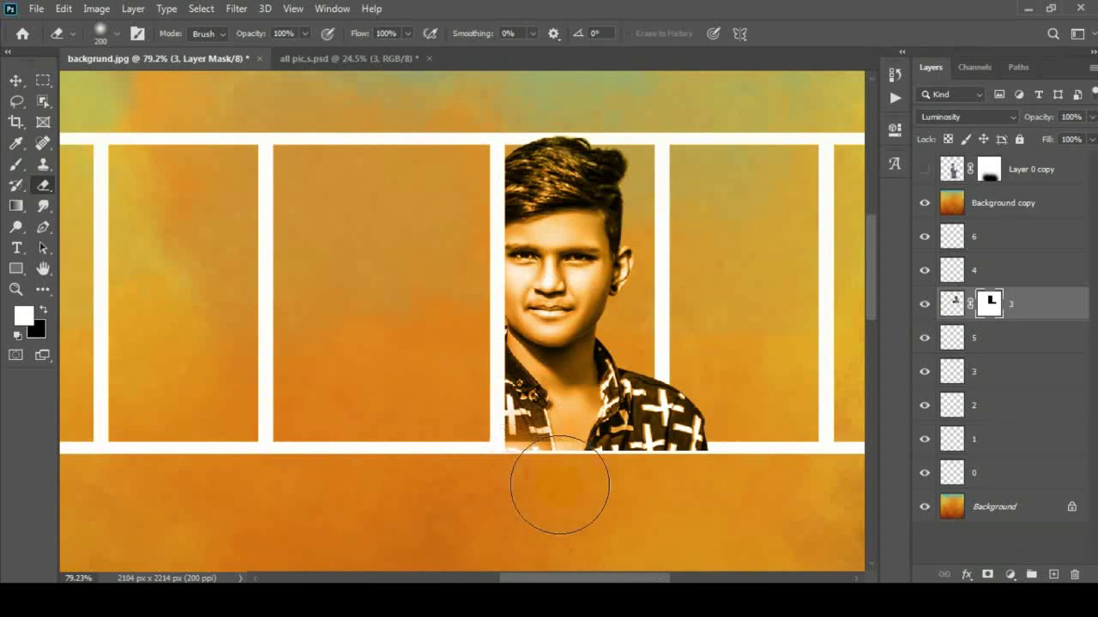
pyautogui.moveTo(560, 485)
pyautogui.mouseDown()
pyautogui.moveTo(715, 429)
pyautogui.moveTo(702, 370)
pyautogui.moveTo(697, 458)
pyautogui.mouseUp()
pyautogui.press('v')
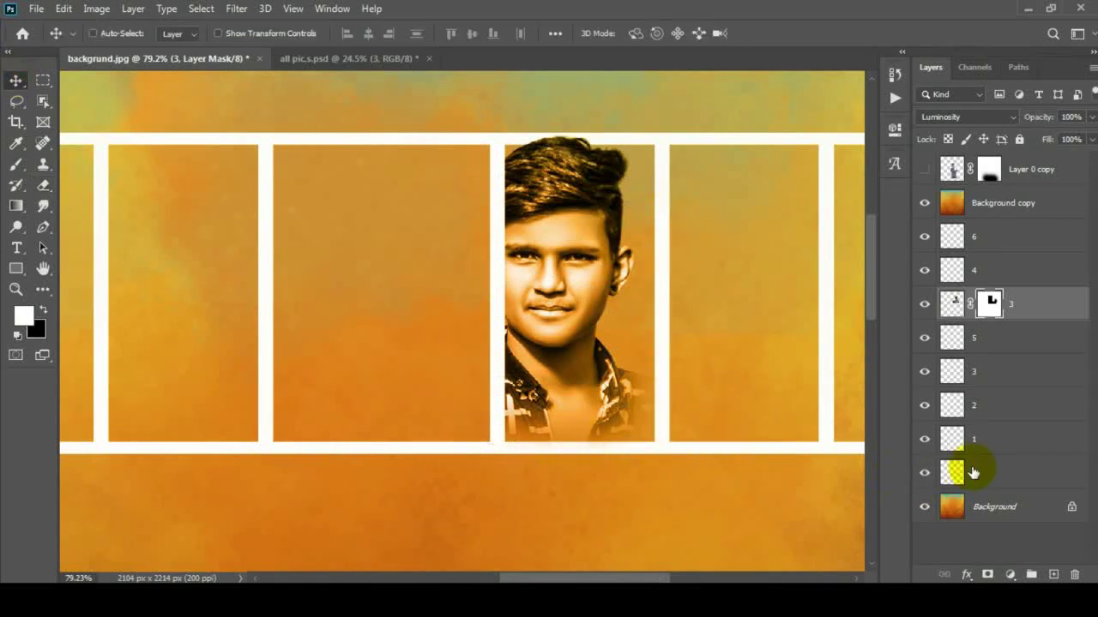
pyautogui.moveTo(972, 473); pyautogui.dragTo(967, 229)
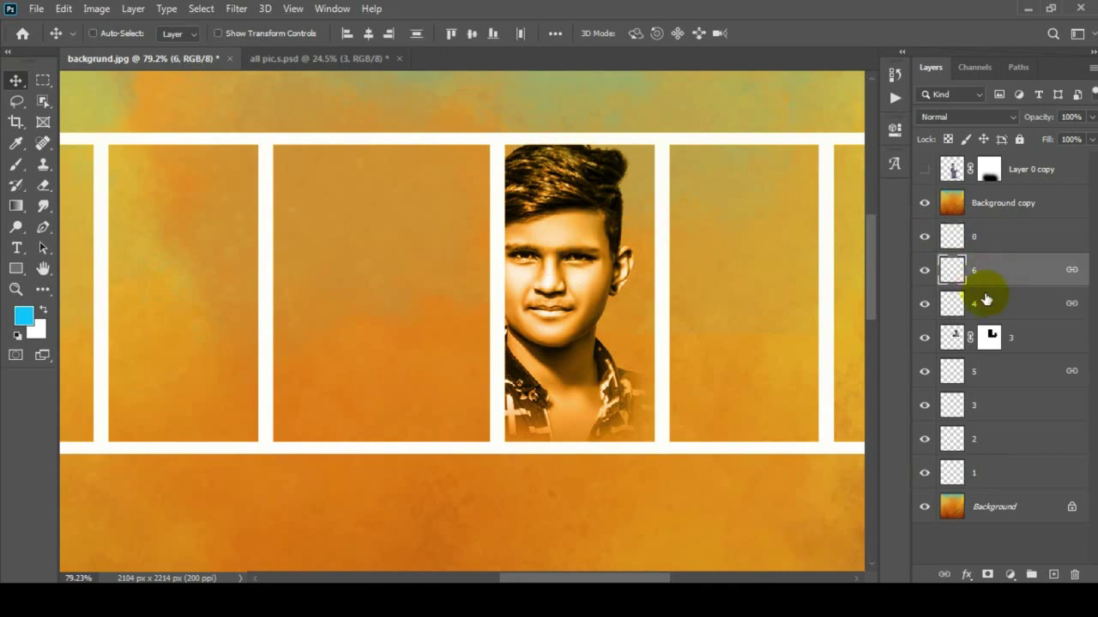
# Copy the glasses portrait layer 2 from the portrait collection into the poster
pyautogui.click(952, 337)
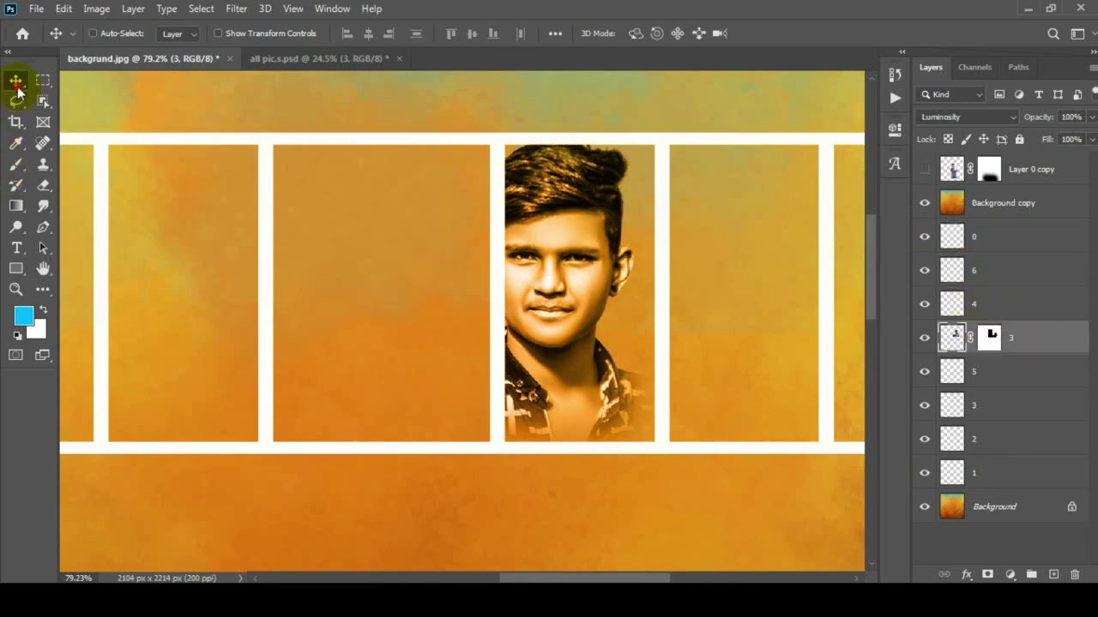
pyautogui.hotkey('ctrl', 'Tab')
pyautogui.click(978, 399)
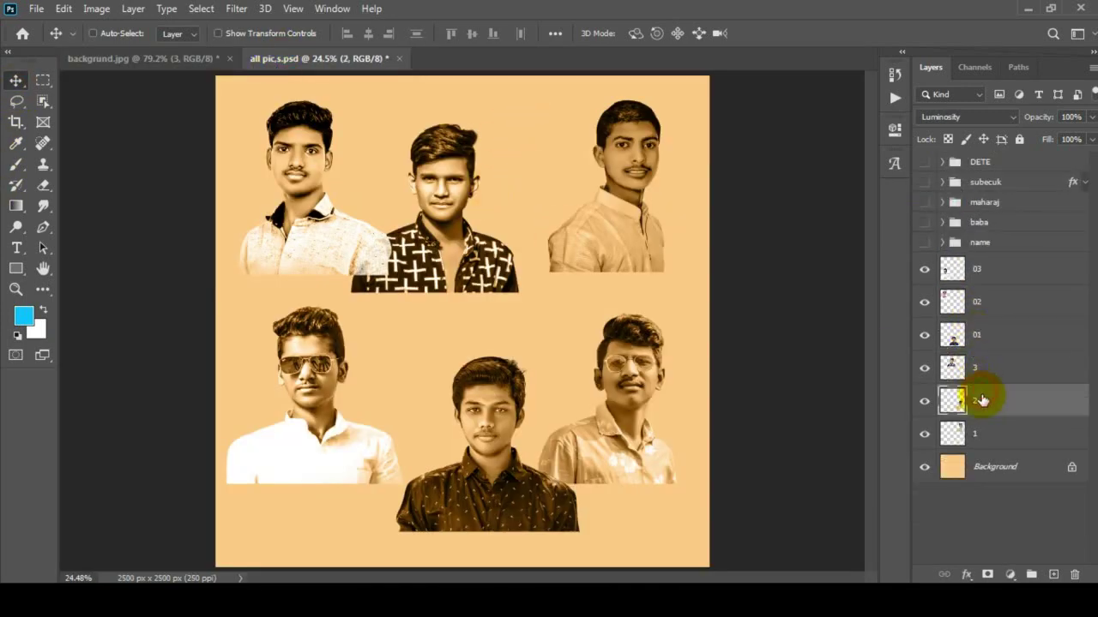
pyautogui.moveTo(575, 160)
pyautogui.mouseDown()
pyautogui.moveTo(407, 180)
pyautogui.moveTo(644, 472)
pyautogui.mouseUp()
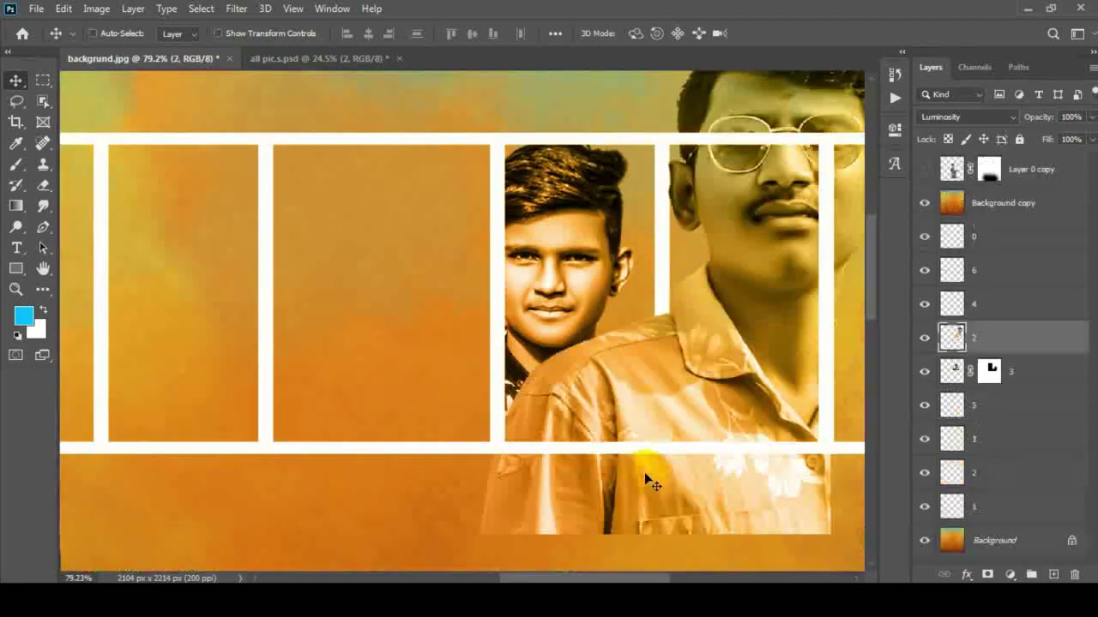
# Shrink the glasses portrait, place it beside the first portrait, and add a layer mask
pyautogui.scroll(-2, 644, 471)
pyautogui.hotkey('ctrl', 't')
pyautogui.moveTo(716, 499); pyautogui.dragTo(609, 422)
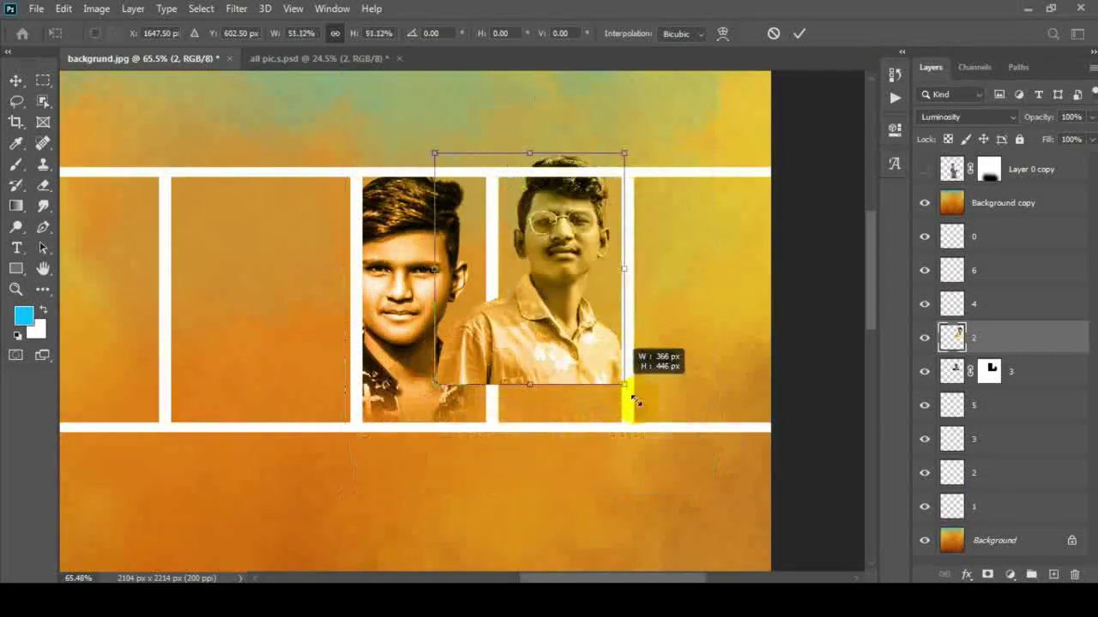
pyautogui.press('Return')
pyautogui.moveTo(546, 251); pyautogui.dragTo(566, 285)
pyautogui.scroll(1, 549, 248)
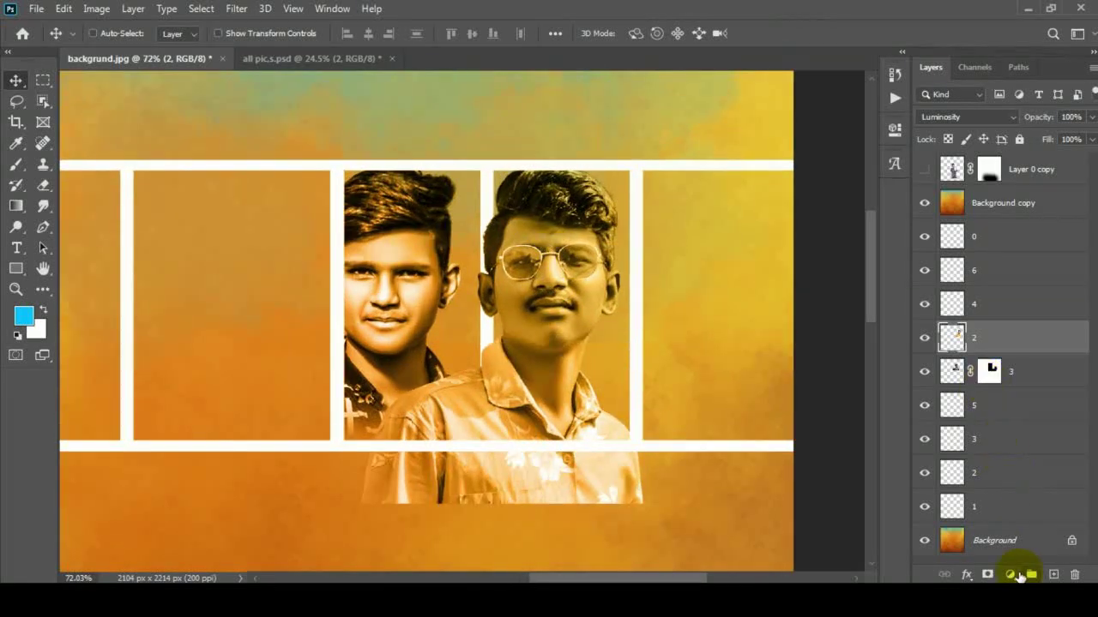
pyautogui.click(987, 575)
# Dismiss the no-pixels-selected warning and nudge the glasses portrait slightly left
pyautogui.click(43, 80)
pyautogui.moveTo(283, 108); pyautogui.dragTo(489, 546)
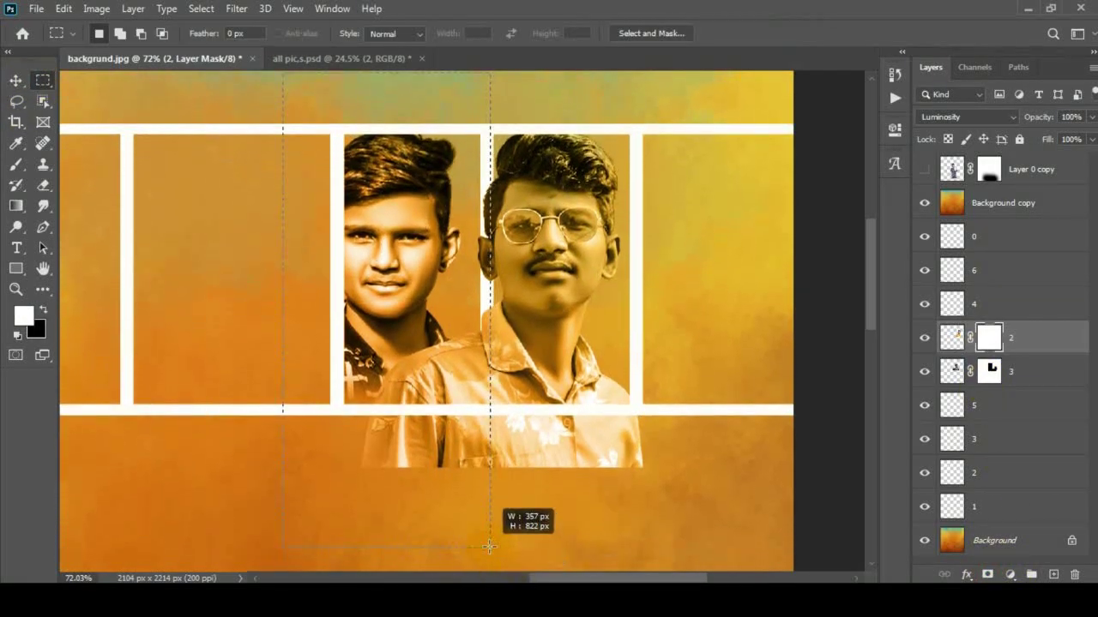
pyautogui.click(17, 101)
pyautogui.click(502, 227)
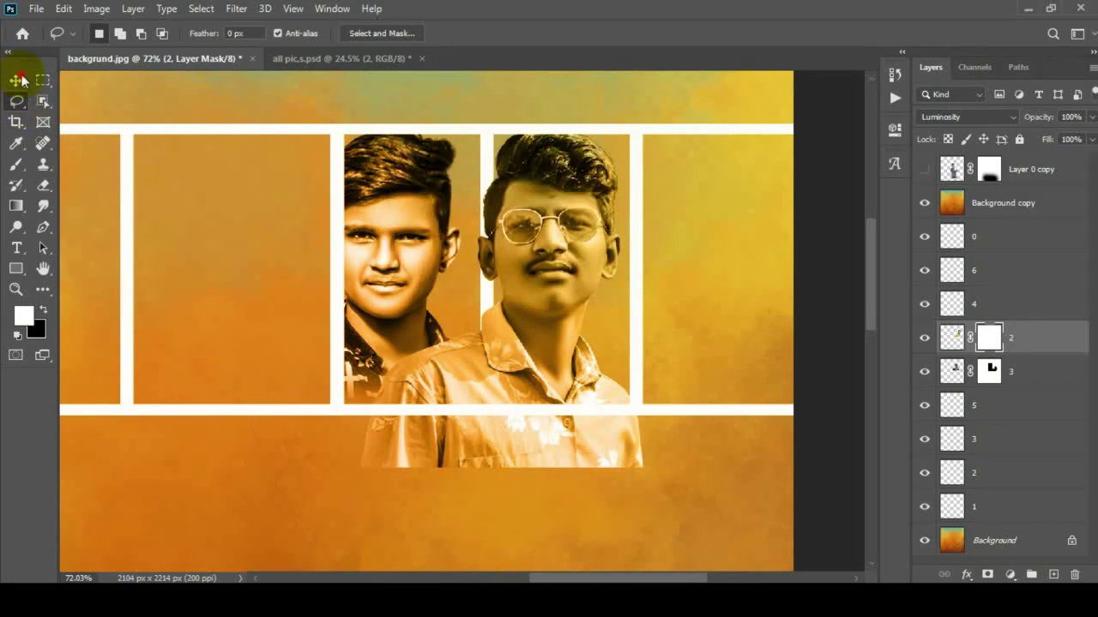
pyautogui.click(21, 79)
pyautogui.moveTo(541, 213); pyautogui.dragTo(535, 211)
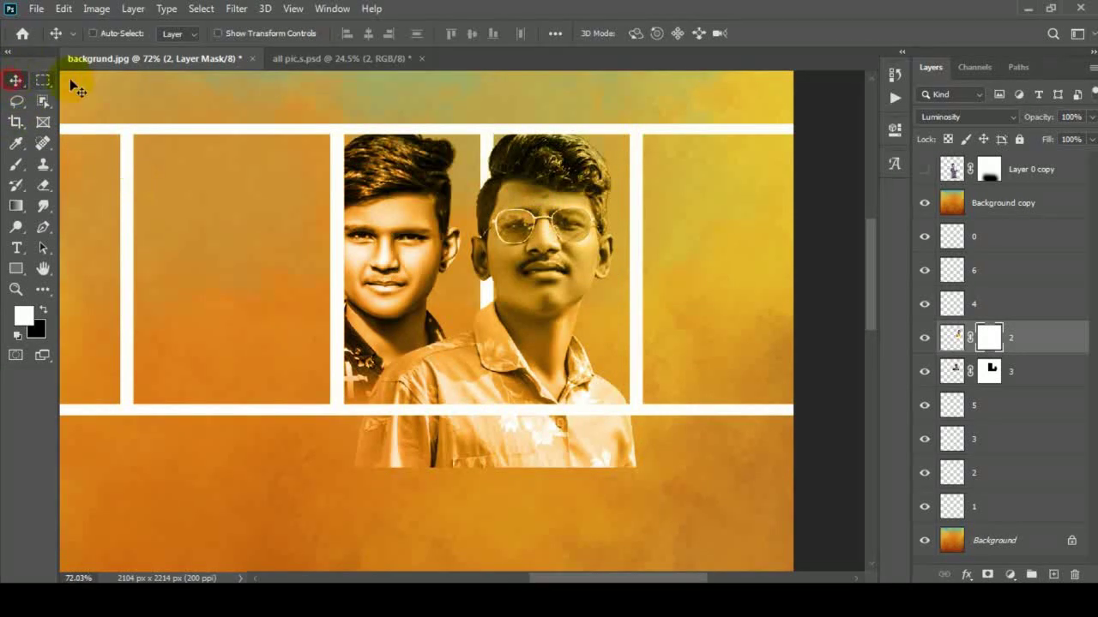
# Mask out the glasses portrait's overlap and the area below the white bar, and erase the collar edge
pyautogui.press('m')
pyautogui.moveTo(154, 58); pyautogui.dragTo(190, 69)
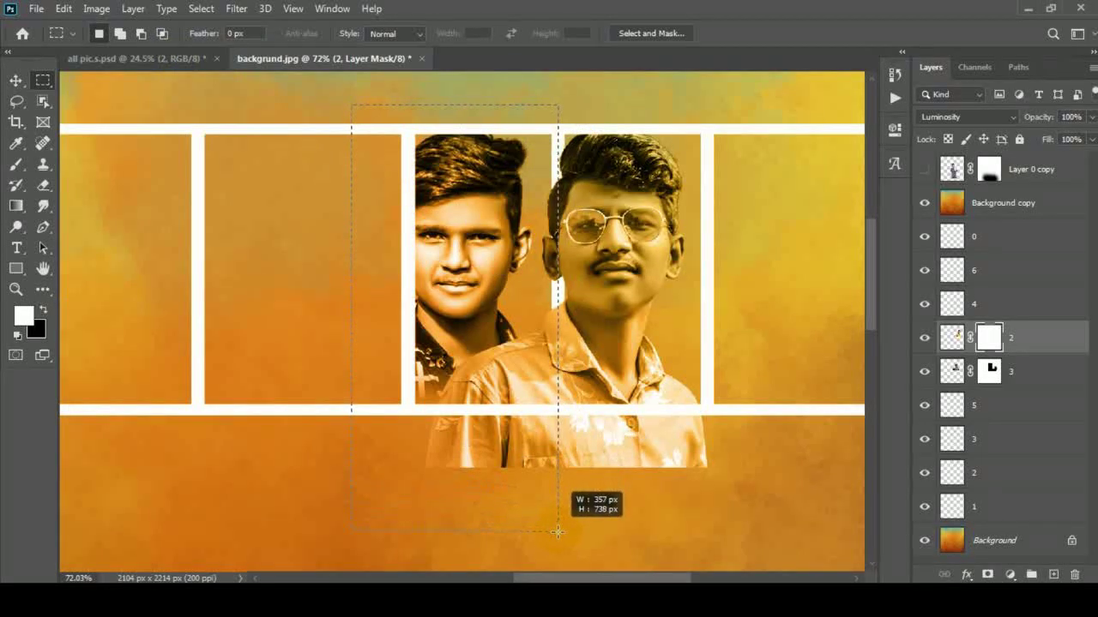
pyautogui.moveTo(562, 442); pyautogui.dragTo(558, 533)
pyautogui.press('Delete')
pyautogui.moveTo(557, 416); pyautogui.dragTo(759, 502)
pyautogui.press('Delete')
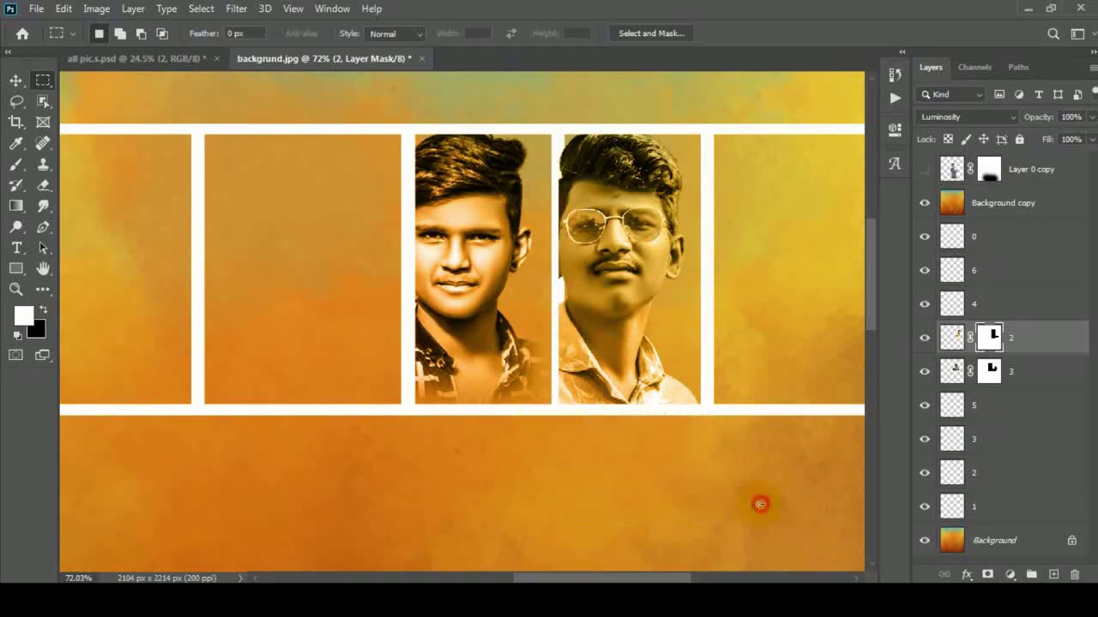
pyautogui.press('e')
pyautogui.click(648, 392)
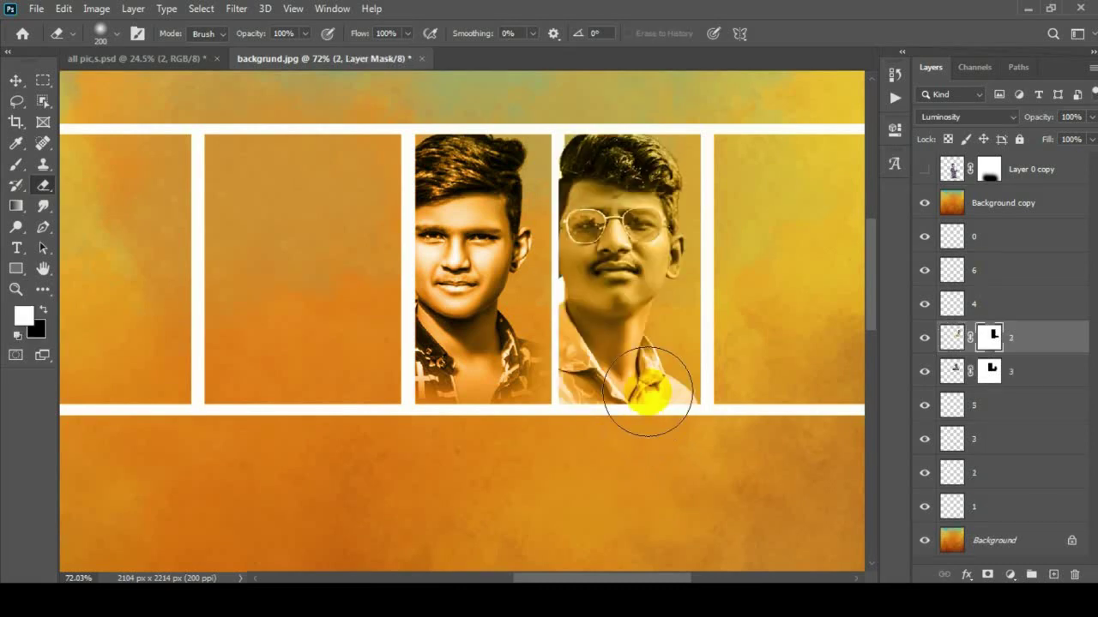
# Reorder layers so layer 2 sits below layer 5 and layer 6 below layer 2
pyautogui.press('v')
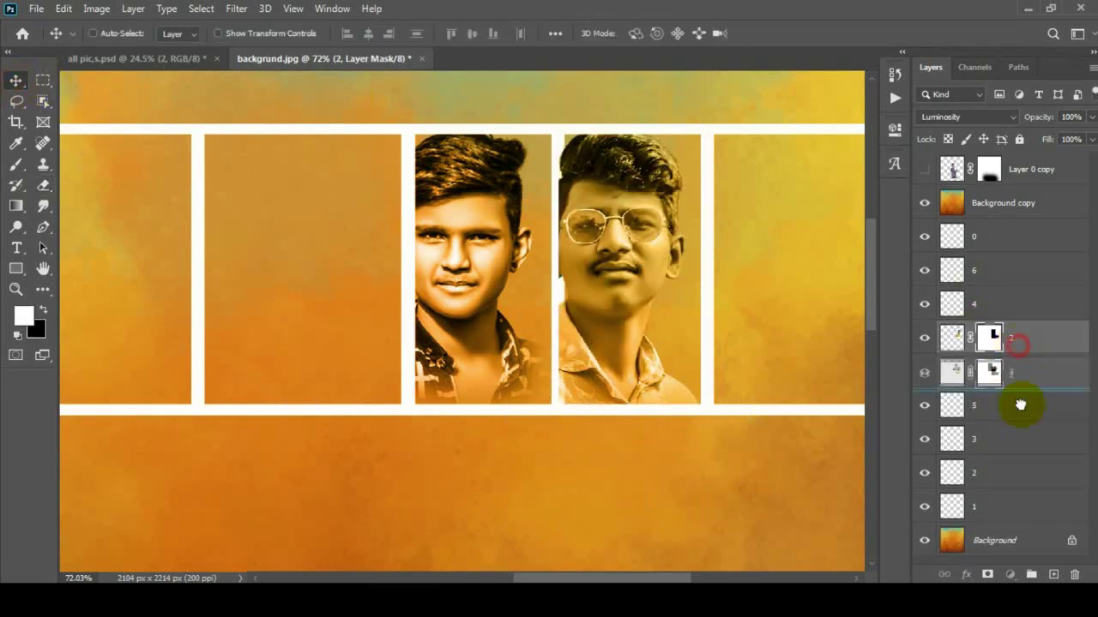
pyautogui.moveTo(975, 299); pyautogui.dragTo(1017, 400)
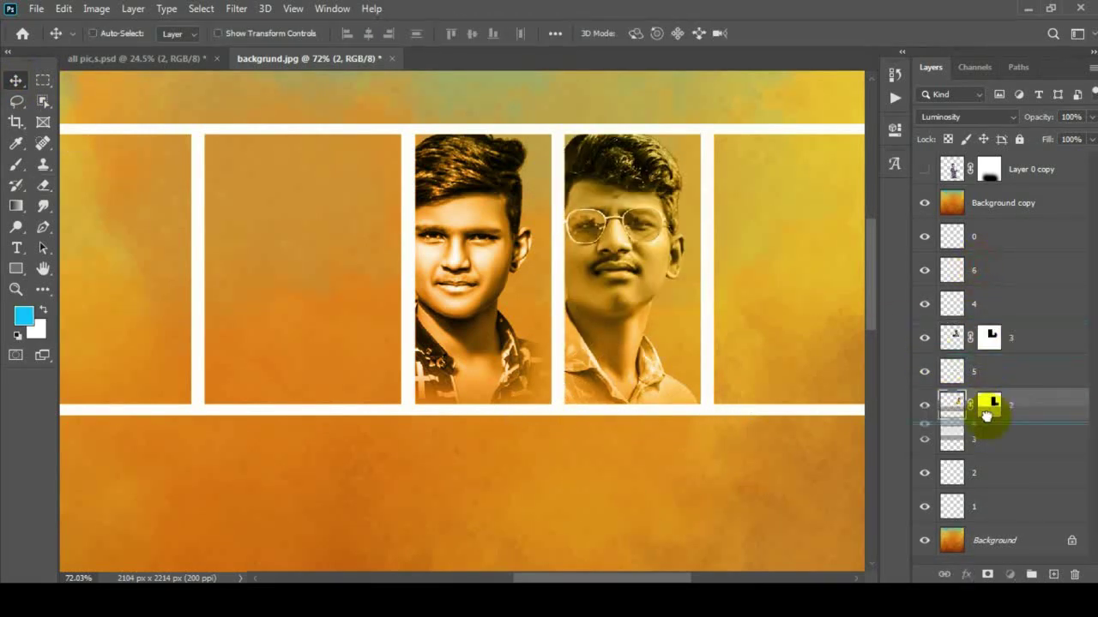
pyautogui.moveTo(975, 275); pyautogui.dragTo(933, 396)
# Bring portrait layer 1 from the portrait collection into the poster
pyautogui.click(138, 58)
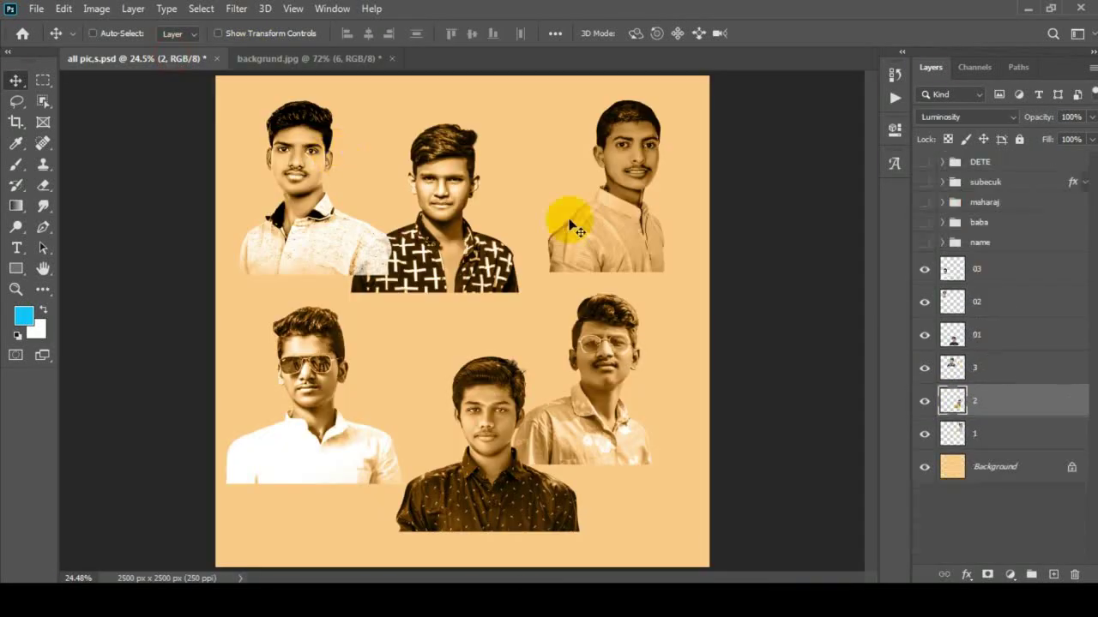
pyautogui.click(982, 421)
pyautogui.moveTo(581, 416); pyautogui.dragTo(304, 83)
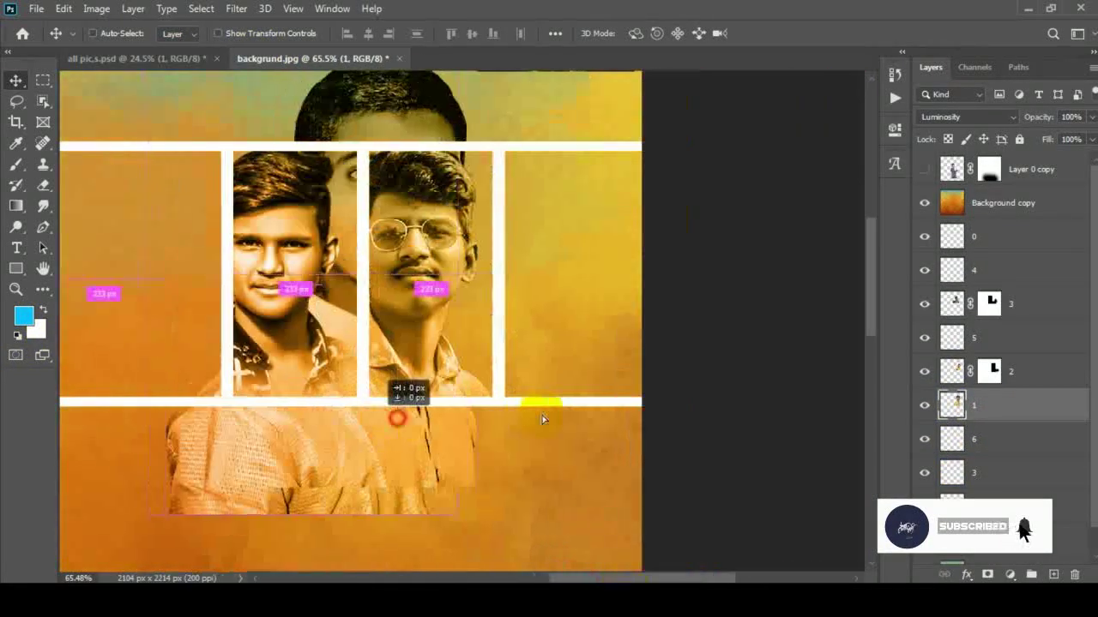
# Resize the new portrait and align it within the third strip frame
pyautogui.hotkey('ctrl', 't')
pyautogui.moveTo(397, 416); pyautogui.dragTo(541, 416)
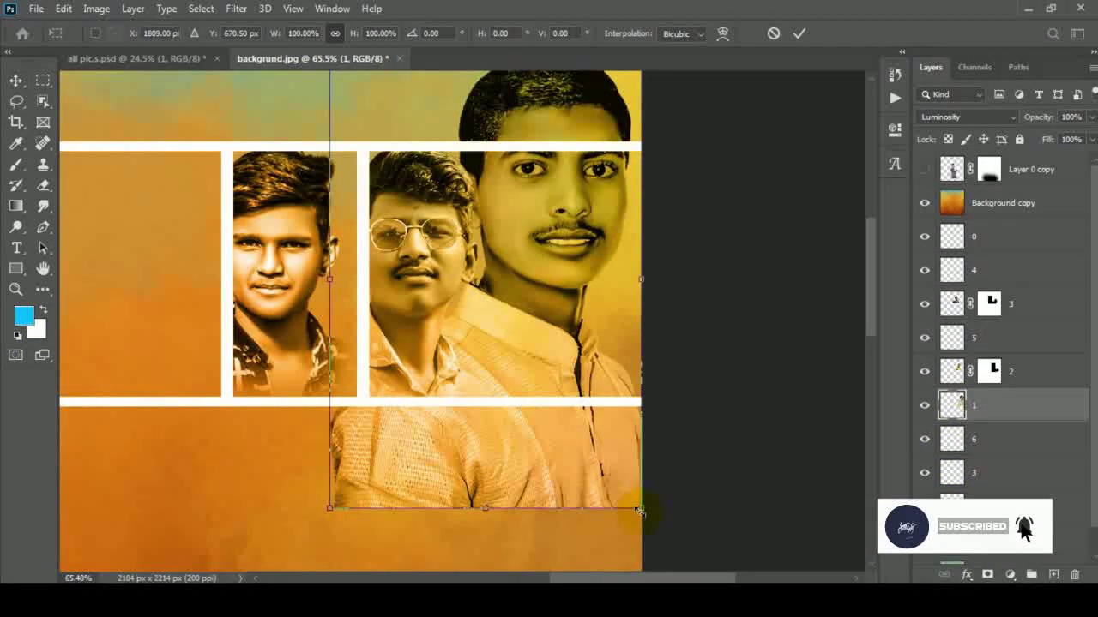
pyautogui.moveTo(639, 510); pyautogui.dragTo(588, 429)
pyautogui.press('Return')
pyautogui.moveTo(593, 194); pyautogui.dragTo(626, 224)
pyautogui.hotkey('ctrl', 't')
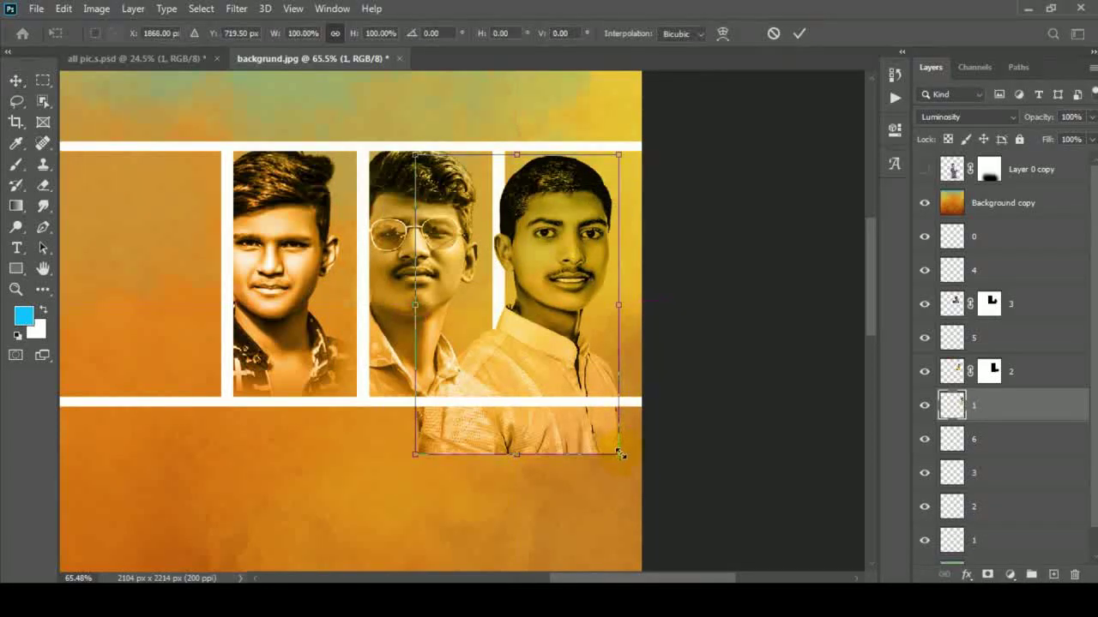
pyautogui.moveTo(619, 453); pyautogui.dragTo(632, 460)
pyautogui.press('Return')
pyautogui.moveTo(584, 203); pyautogui.dragTo(572, 199)
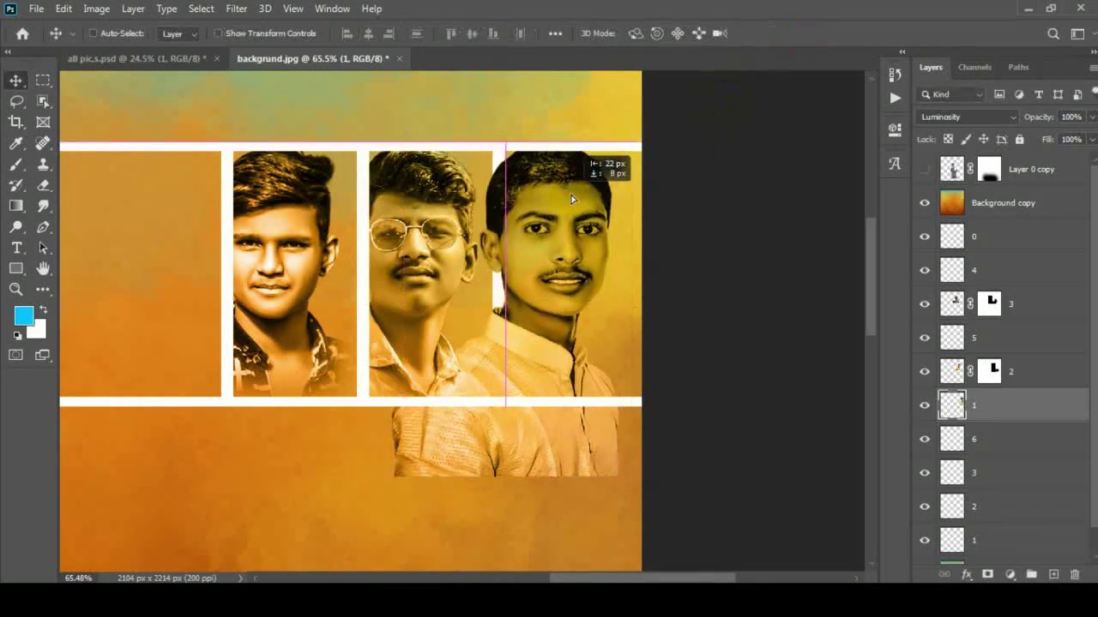
# Mask out the portrait's left overlap and the part below the white bar
pyautogui.press('m')
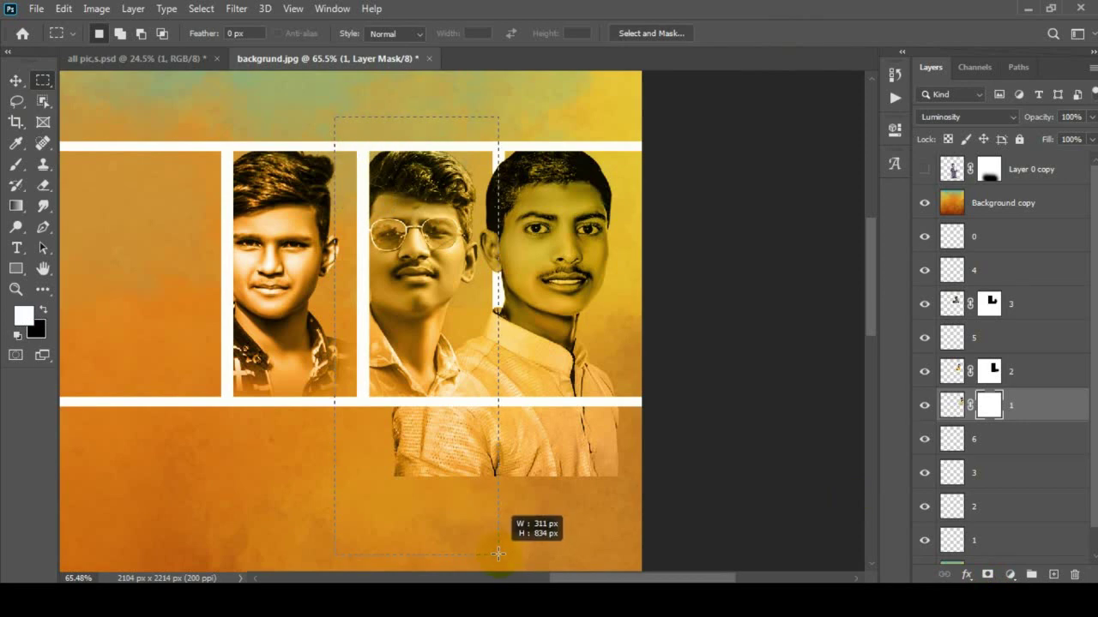
pyautogui.press('Delete')
pyautogui.hotkey('ctrl', 'd')
pyautogui.moveTo(698, 519); pyautogui.dragTo(697, 518)
pyautogui.press('Delete')
pyautogui.hotkey('ctrl', 'd')
pyautogui.press('e')
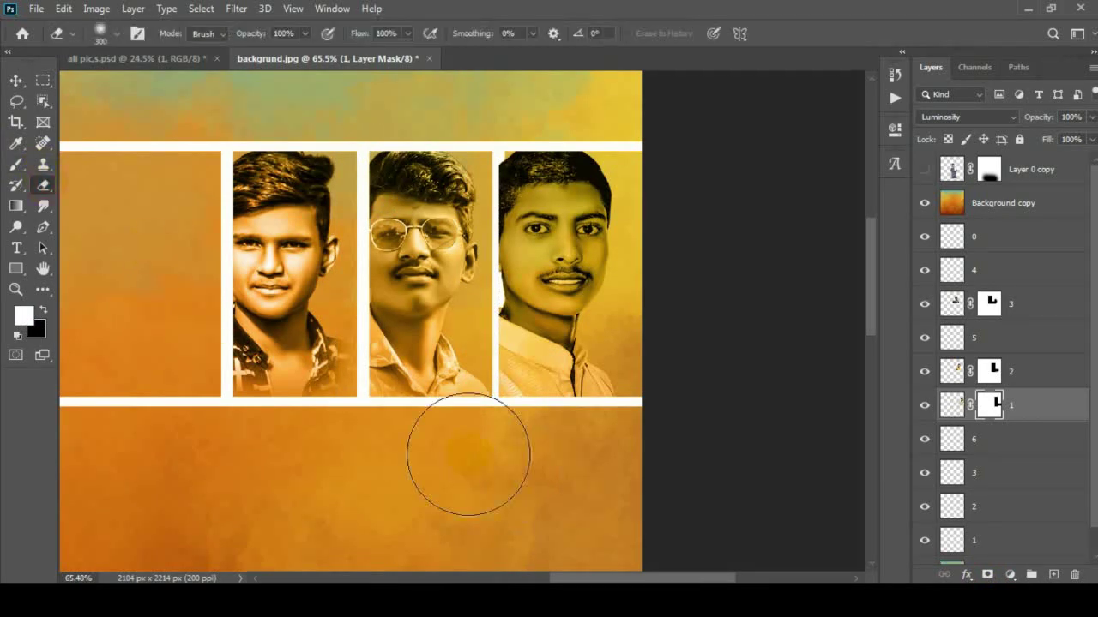
# Move layer 6 above layer 1 and select layer 1
pyautogui.press('v')
pyautogui.scroll(1, 620, 168)
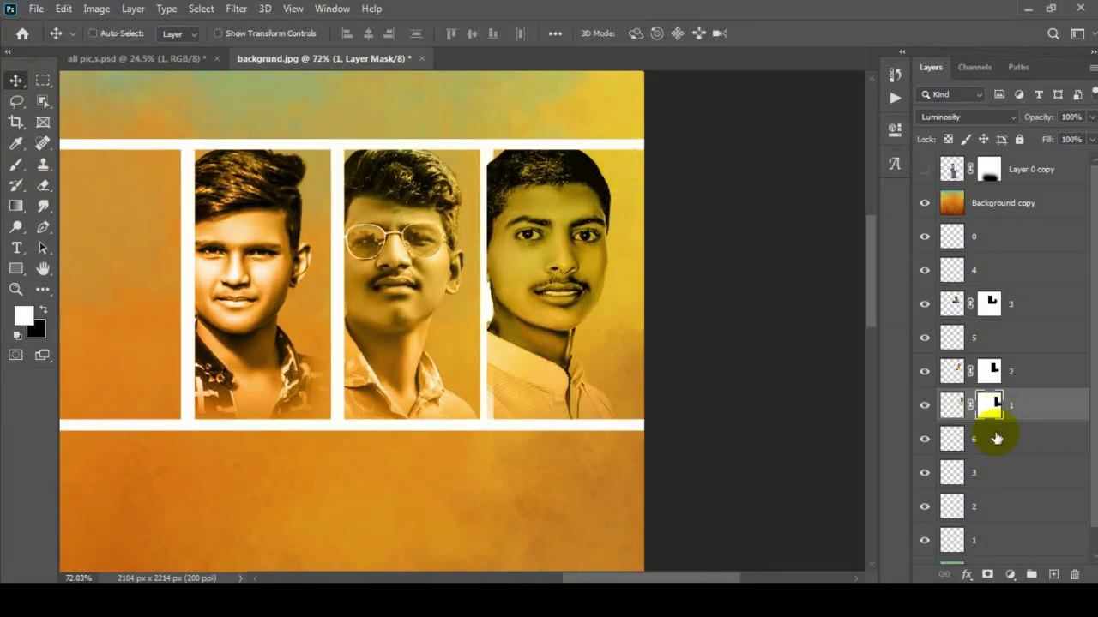
pyautogui.moveTo(997, 438); pyautogui.dragTo(994, 402)
pyautogui.click(1002, 433)
# Select the three framed portrait layers and move them to the strip's right end
pyautogui.keyDown('shift'); pyautogui.click(1026, 300); pyautogui.keyUp('shift')
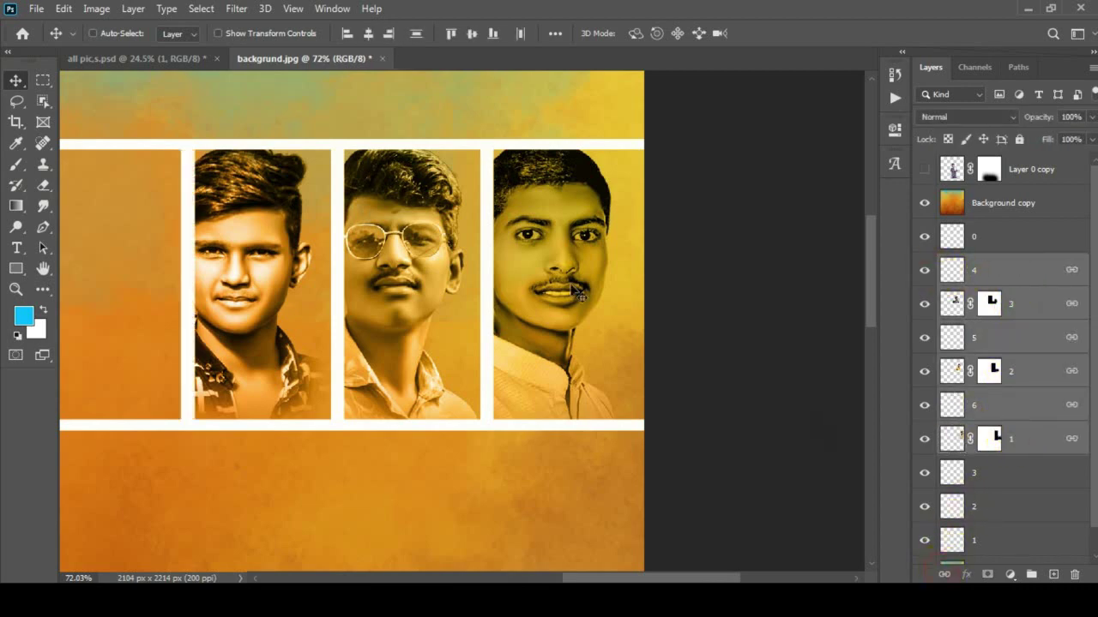
pyautogui.moveTo(576, 292); pyautogui.dragTo(511, 314)
pyautogui.scroll(-2, 549, 283)
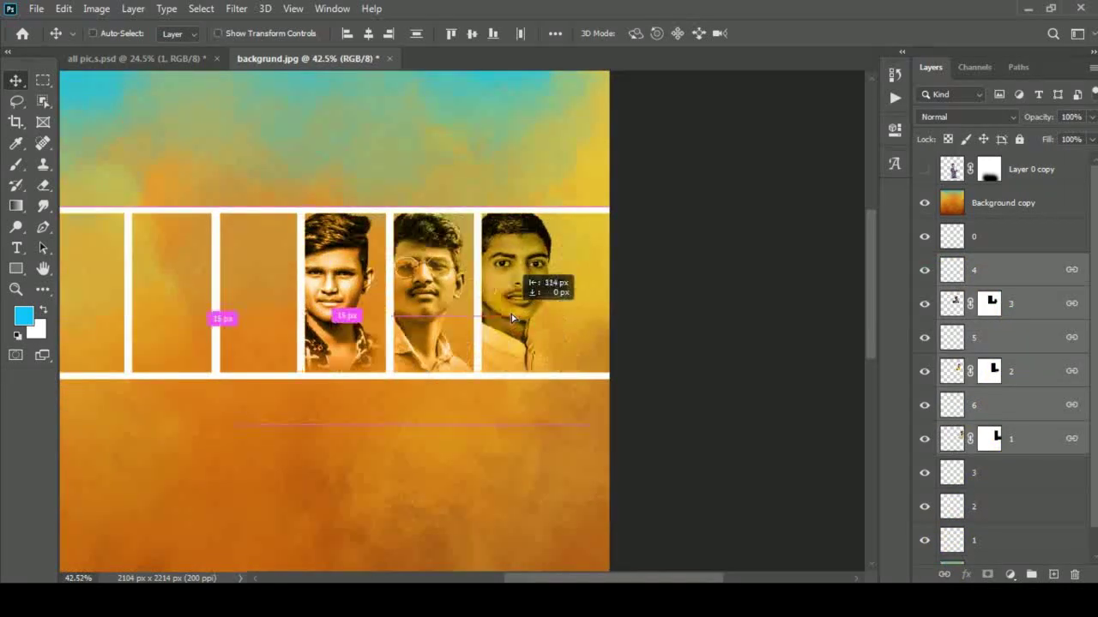
pyautogui.moveTo(511, 314)
pyautogui.mouseDown()
pyautogui.moveTo(524, 272)
pyautogui.moveTo(562, 244)
pyautogui.moveTo(634, 248)
pyautogui.mouseUp()
pyautogui.scroll(1, 524, 272)
pyautogui.scroll(2, 524, 273)
pyautogui.scroll(3, 558, 294)
pyautogui.scroll(-3, 562, 244)
# Select layers 4 and 3, then pick portrait layer 01 in all pic,s.psd
pyautogui.click(952, 270)
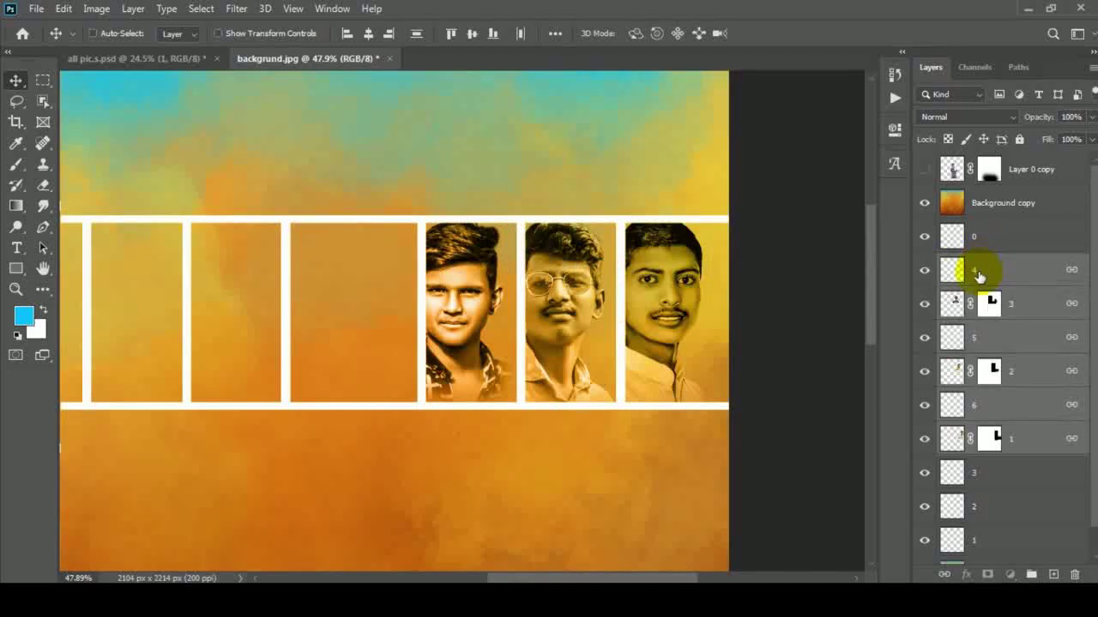
pyautogui.scroll(-1, 978, 343)
pyautogui.click(980, 446)
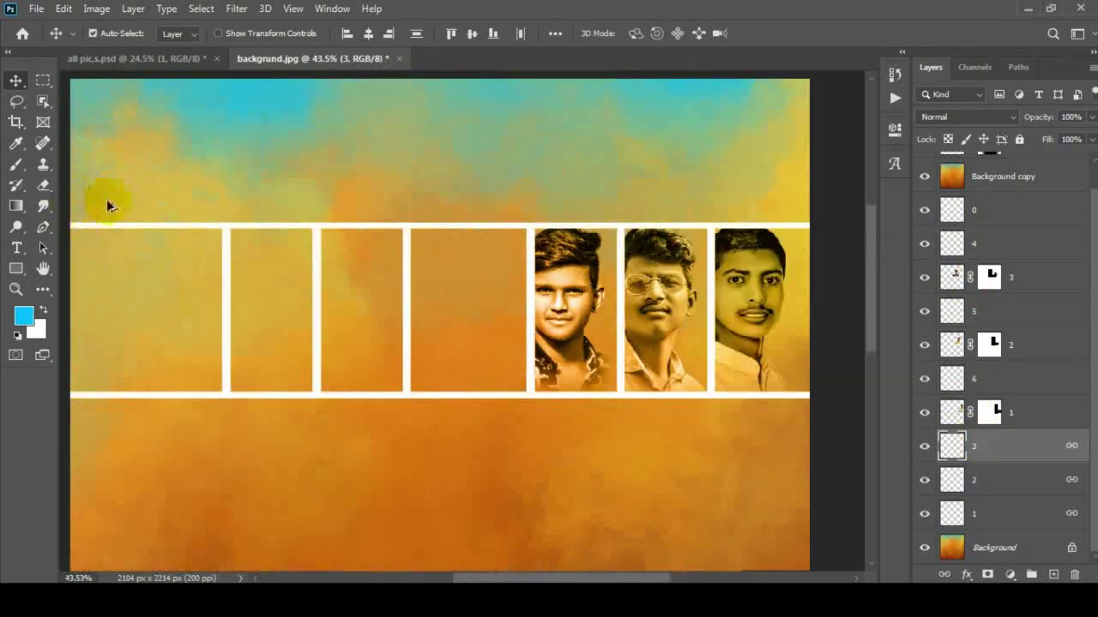
pyautogui.click(137, 58)
pyautogui.click(976, 339)
# Bring portrait 01 into the poster, shrink it, and position it in its frame
pyautogui.moveTo(484, 429); pyautogui.dragTo(412, 365)
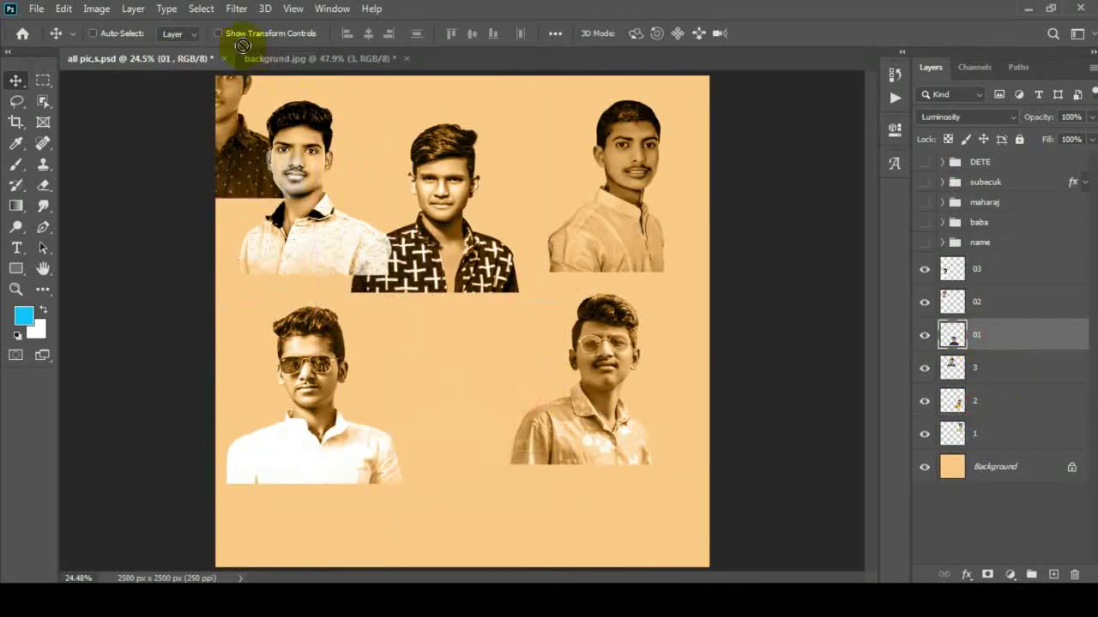
pyautogui.hotkey('ctrl', 't')
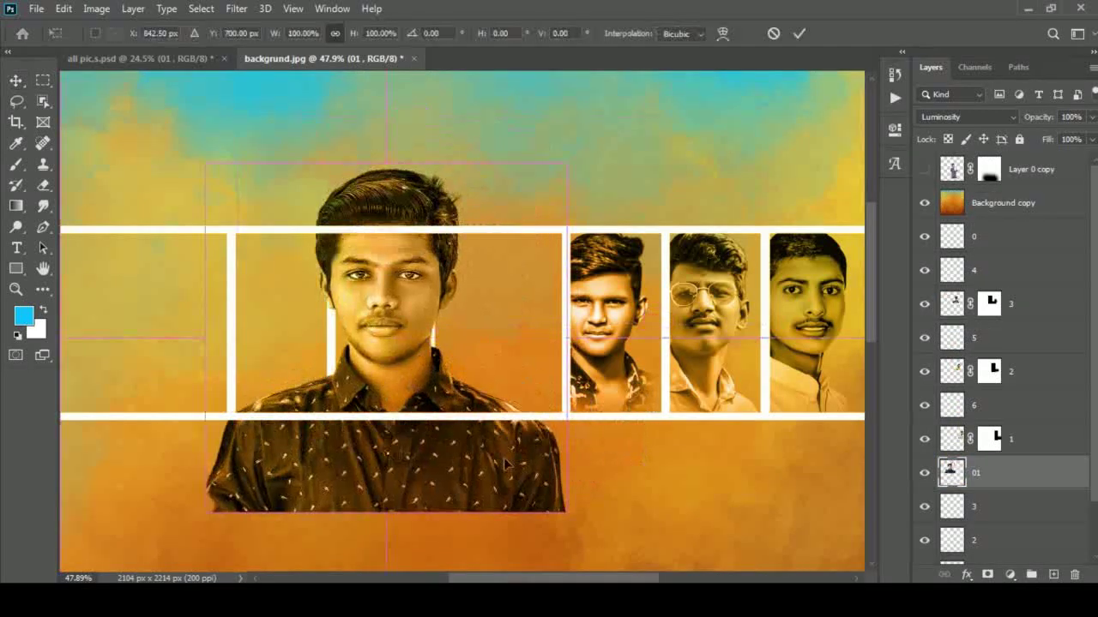
pyautogui.moveTo(568, 499); pyautogui.dragTo(504, 451)
pyautogui.click(799, 34)
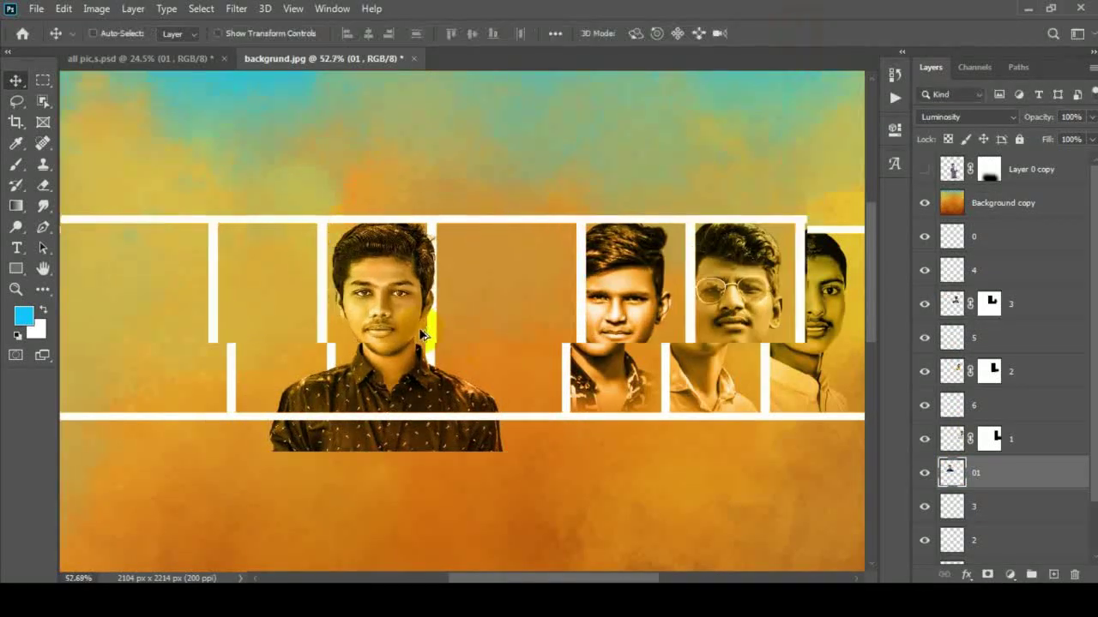
pyautogui.scroll(3, 418, 328)
pyautogui.moveTo(416, 249); pyautogui.dragTo(424, 242)
# Mask out the photo overflowing right of its frame and the shirt below the white strip
pyautogui.press('m')
pyautogui.scroll(-1, 755, 326)
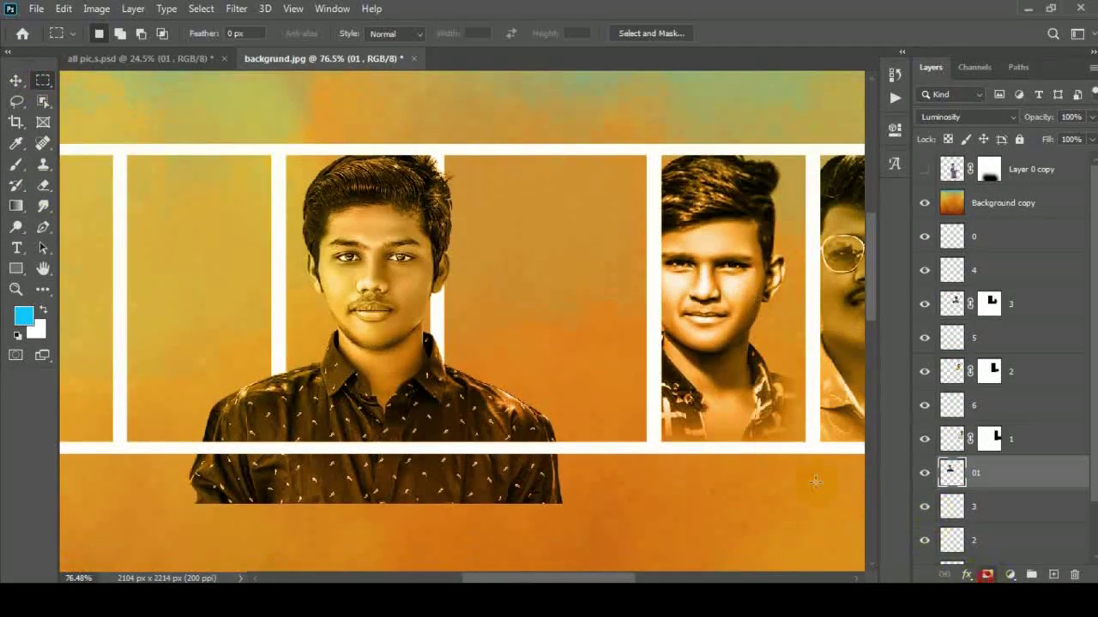
pyautogui.moveTo(609, 527); pyautogui.dragTo(609, 526)
pyautogui.press('Delete')
pyautogui.click(683, 506)
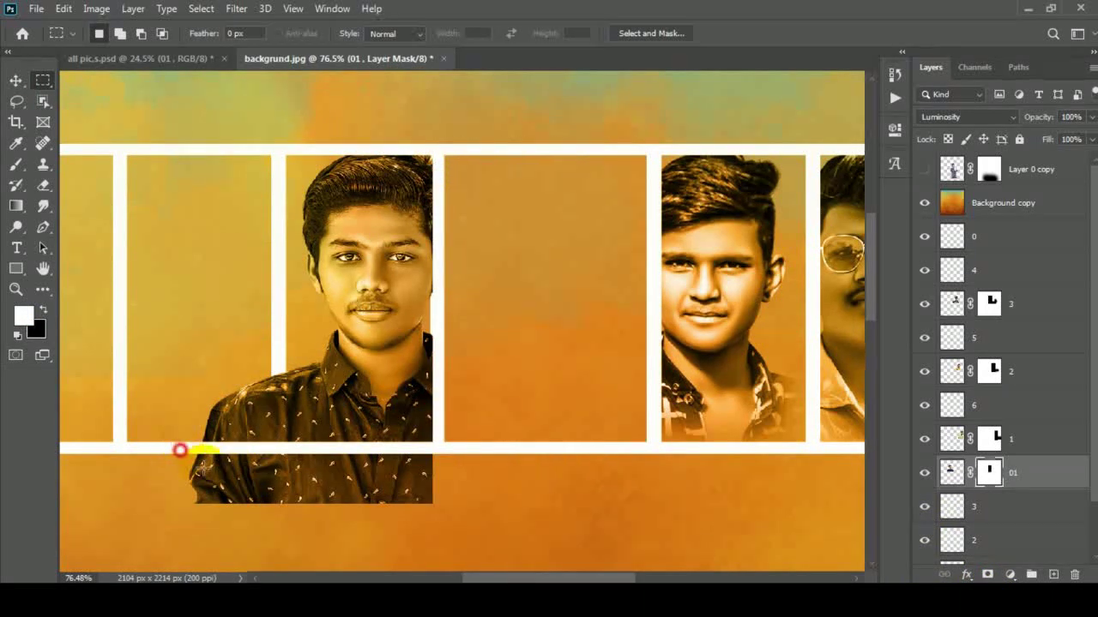
pyautogui.moveTo(179, 450); pyautogui.dragTo(548, 516)
pyautogui.press('Delete')
pyautogui.click(548, 515)
# Erase the shirt spilling left of the frame and move layer 3 above portrait 01
pyautogui.click(43, 185)
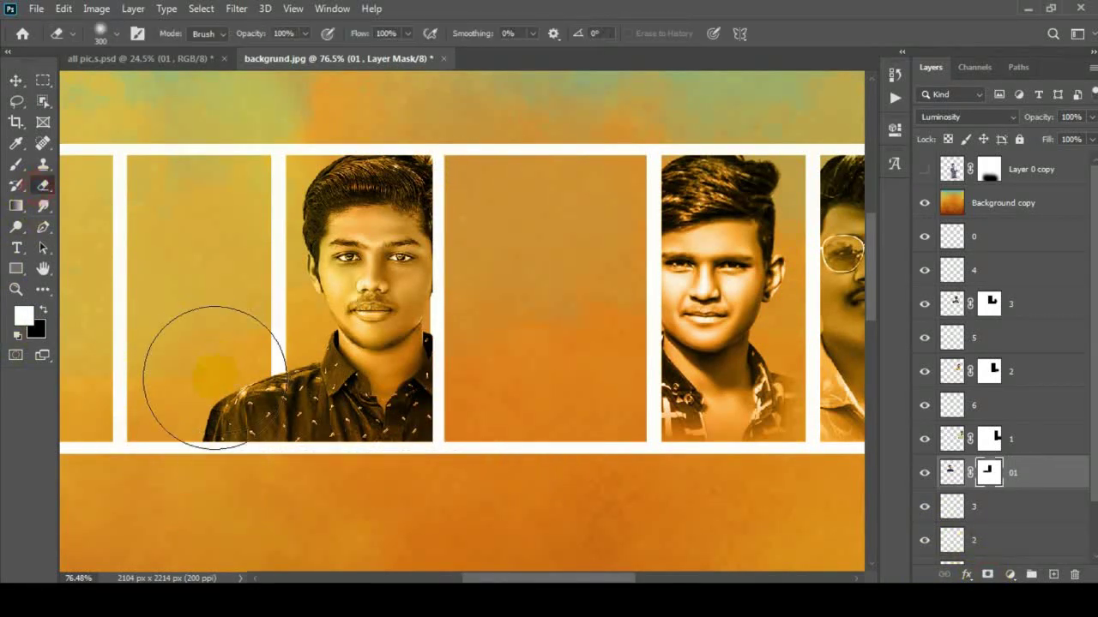
pyautogui.moveTo(197, 368); pyautogui.dragTo(245, 489)
pyautogui.click(16, 83)
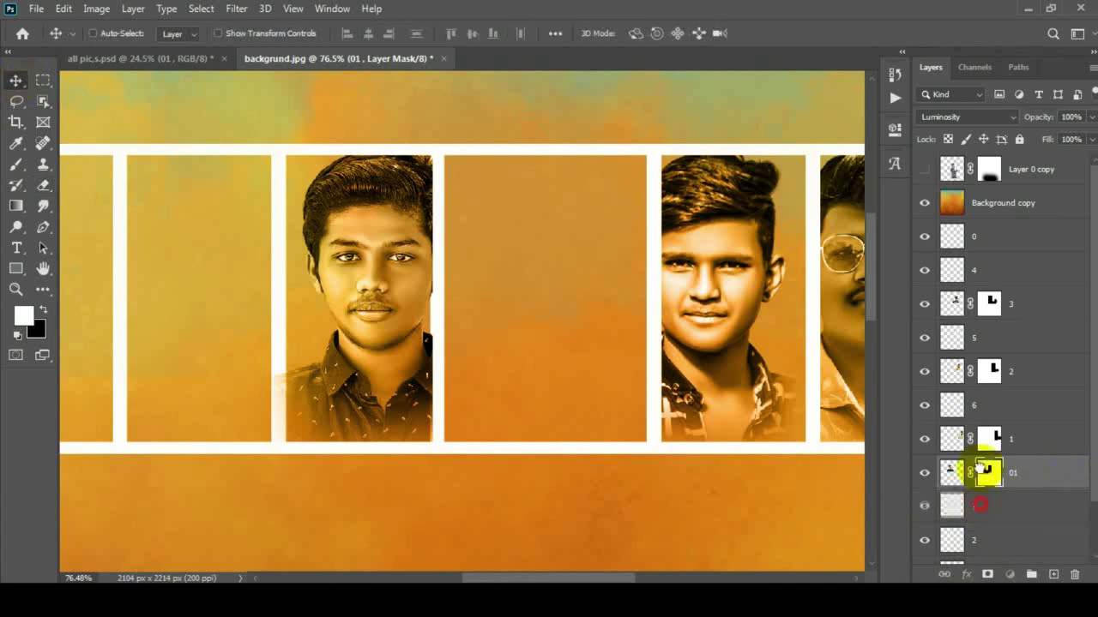
pyautogui.moveTo(952, 506); pyautogui.dragTo(980, 467)
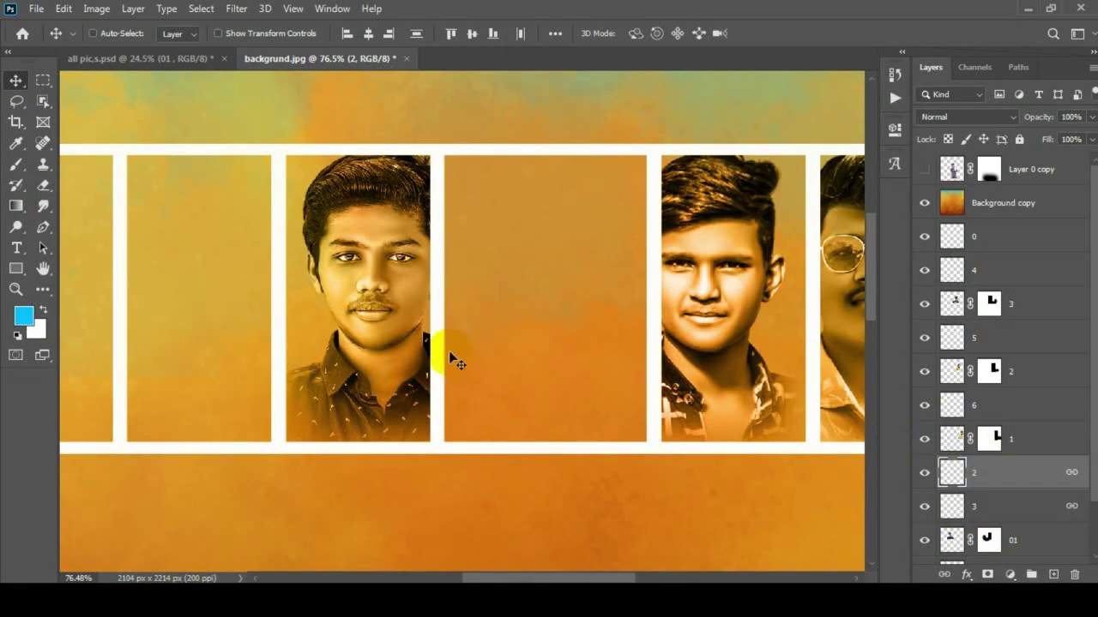
pyautogui.scroll(-1, 453, 360)
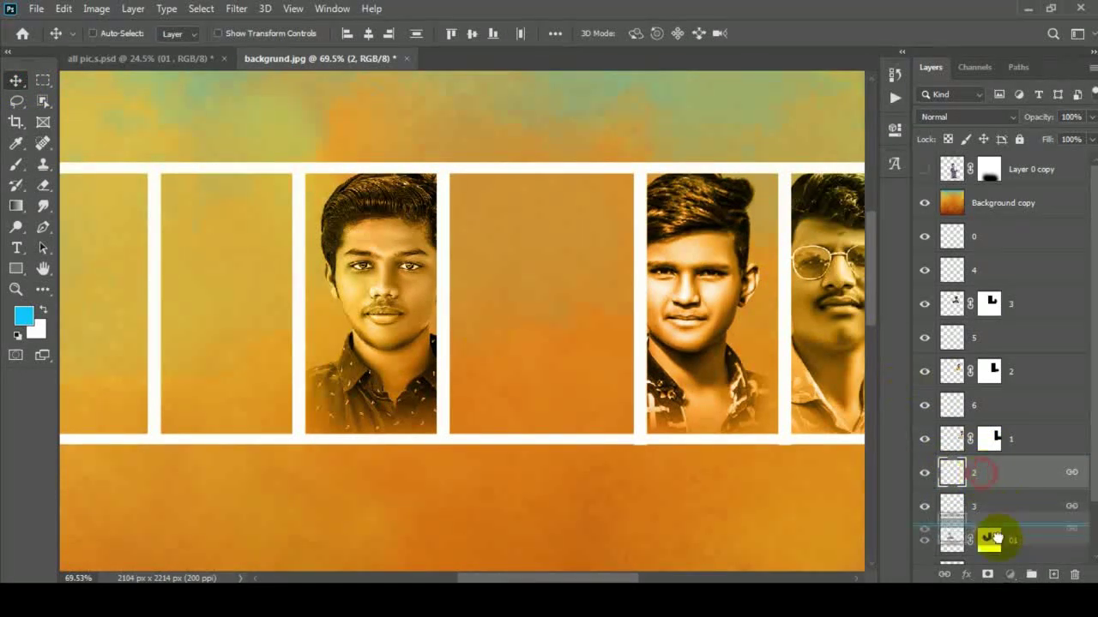
# Bring the white-shirt portrait 02 into the poster and shrink it toward its frame
pyautogui.moveTo(995, 536); pyautogui.dragTo(424, 199)
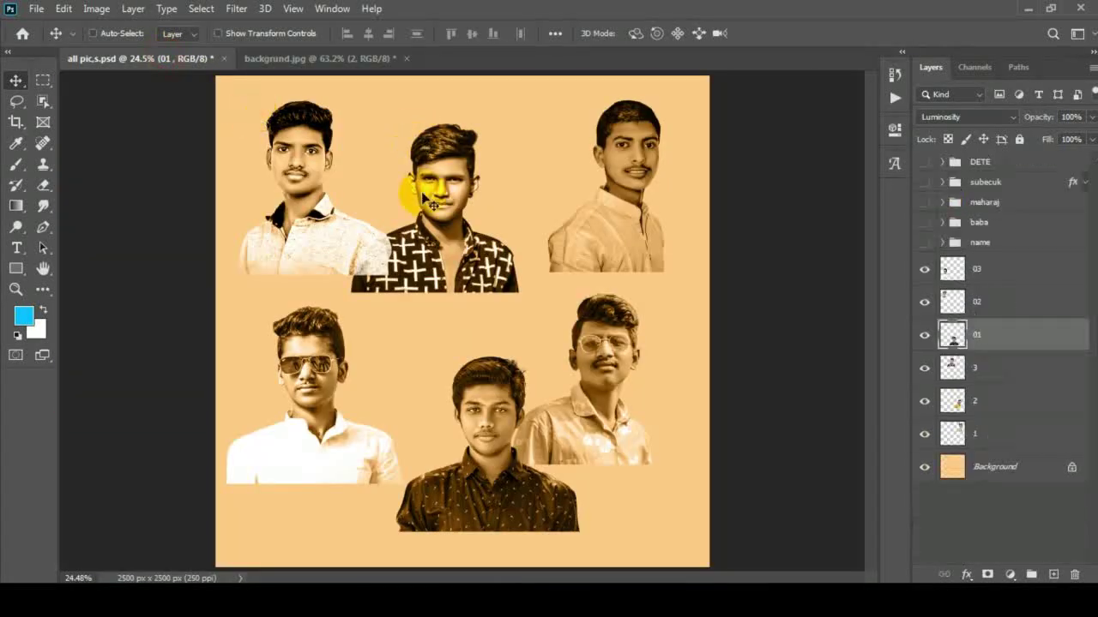
pyautogui.moveTo(282, 151); pyautogui.dragTo(493, 373)
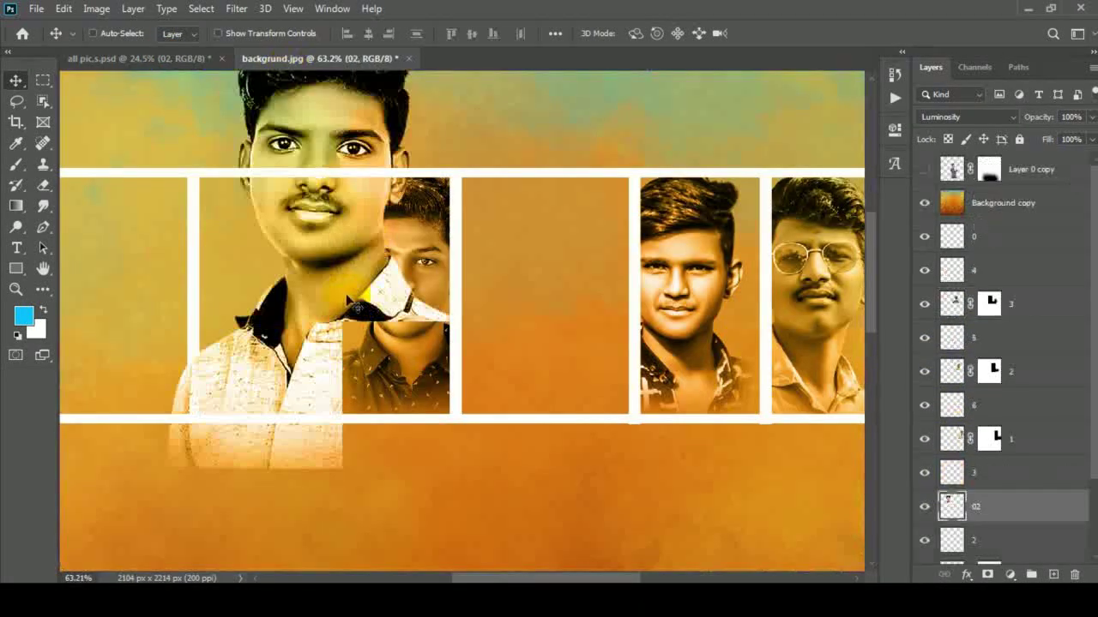
pyautogui.hotkey('ctrl', 't')
pyautogui.moveTo(566, 450); pyautogui.dragTo(527, 404)
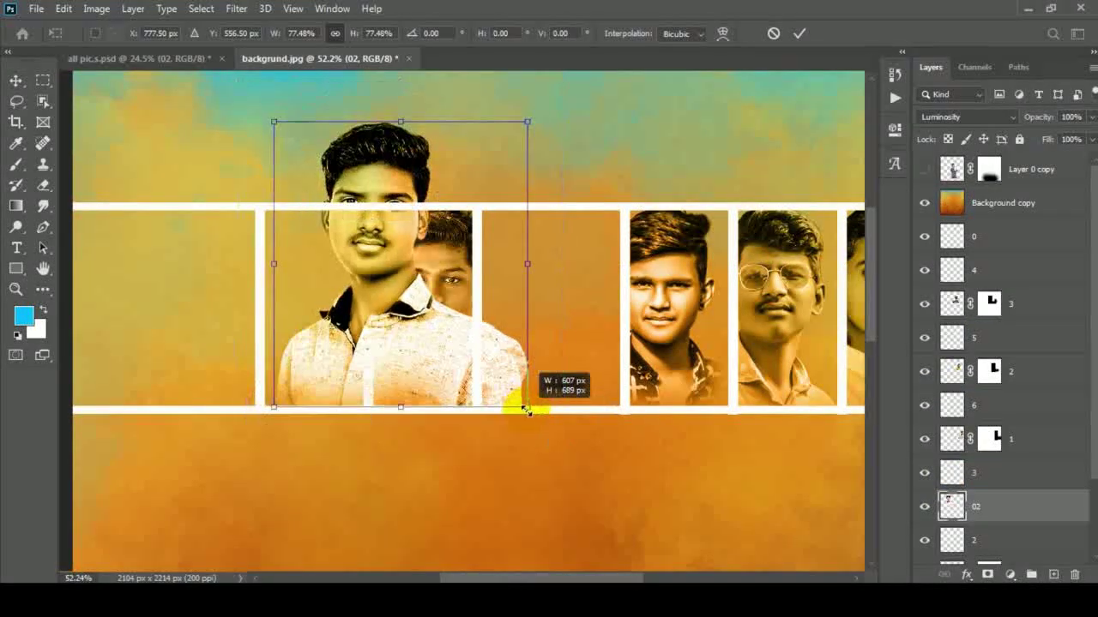
pyautogui.click(797, 34)
pyautogui.scroll(2, 282, 285)
pyautogui.moveTo(409, 216); pyautogui.dragTo(360, 339)
# Rescale the 02 portrait from its corner and move it up into its frame
pyautogui.hotkey('ctrl', 't')
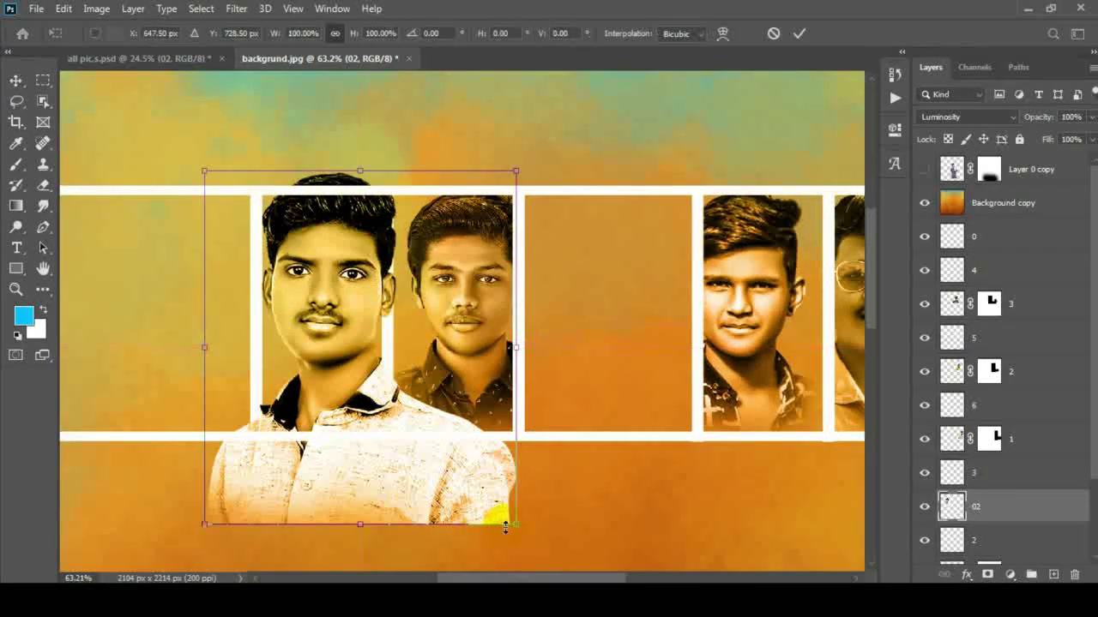
pyautogui.moveTo(503, 520); pyautogui.dragTo(490, 495)
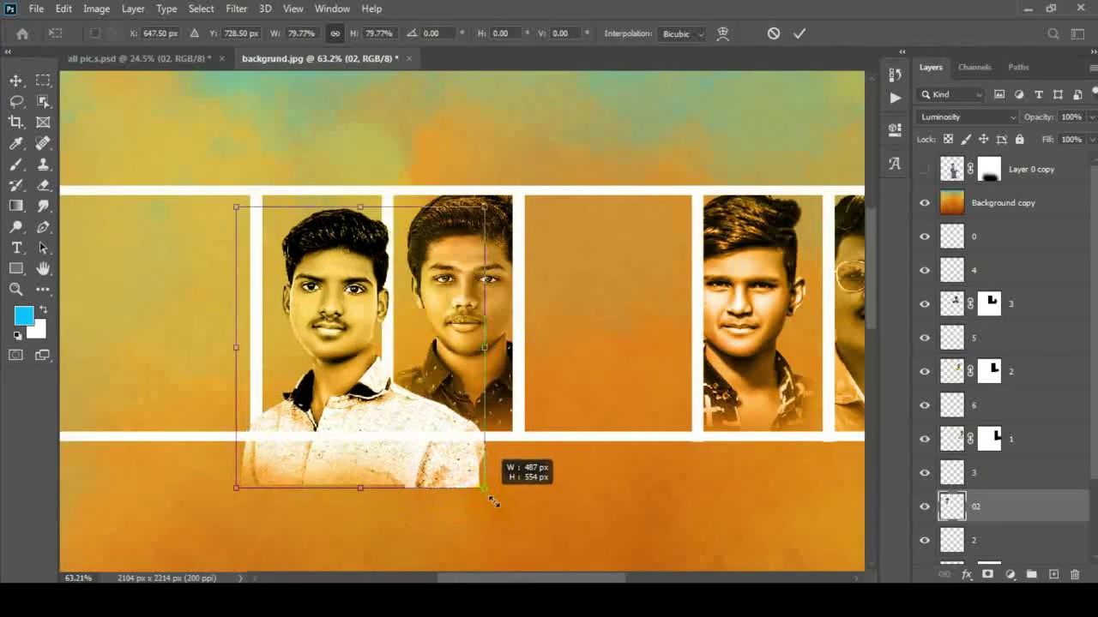
pyautogui.click(800, 33)
pyautogui.scroll(2, 386, 258)
pyautogui.moveTo(383, 267); pyautogui.dragTo(380, 252)
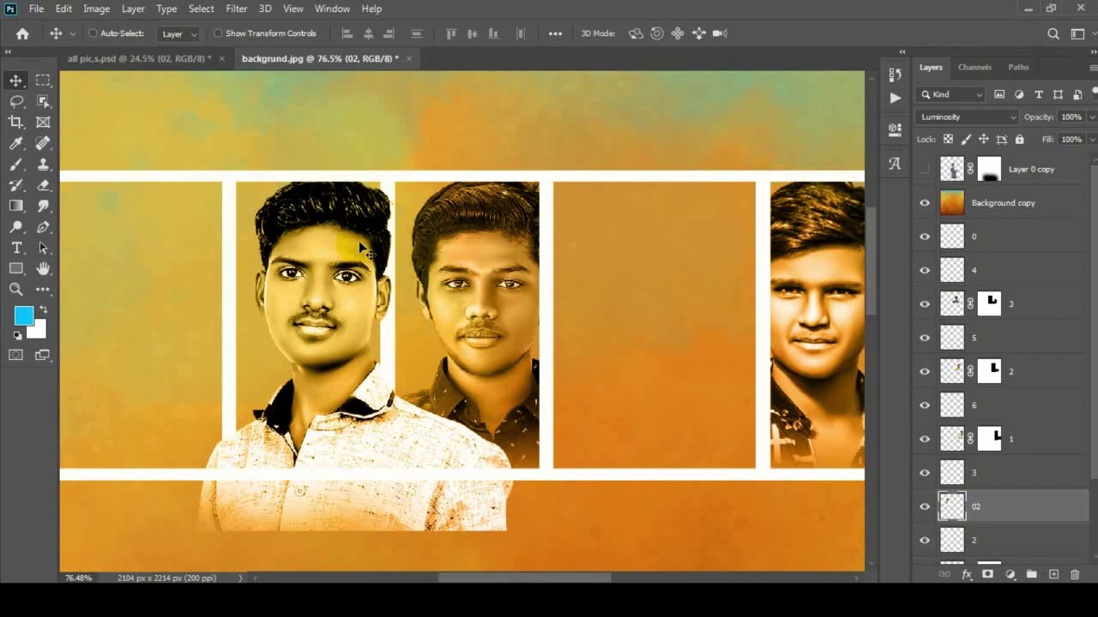
# Add a mask to portrait 02 and hide the shirt below the white bar and the right overflow
pyautogui.click(988, 573)
pyautogui.click(43, 80)
pyautogui.moveTo(191, 433); pyautogui.dragTo(600, 549)
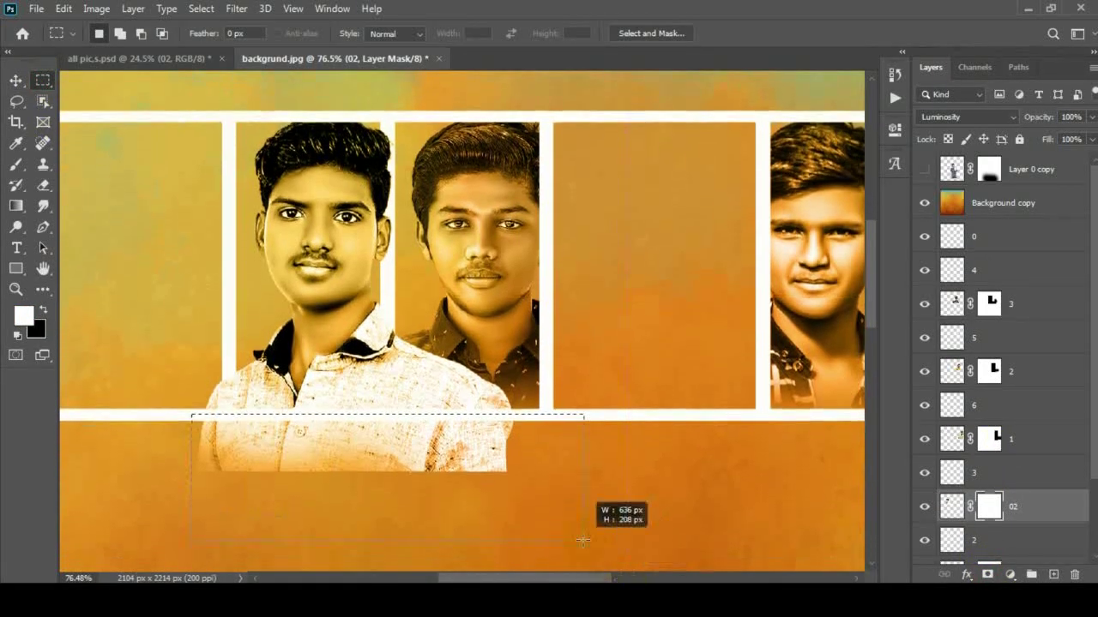
pyautogui.press('Delete')
pyautogui.hotkey('ctrl', 'd')
pyautogui.press('Delete')
pyautogui.hotkey('ctrl', 'd')
# Reorder the layer stack so layer 2 sits above the 02 portrait
pyautogui.press('v')
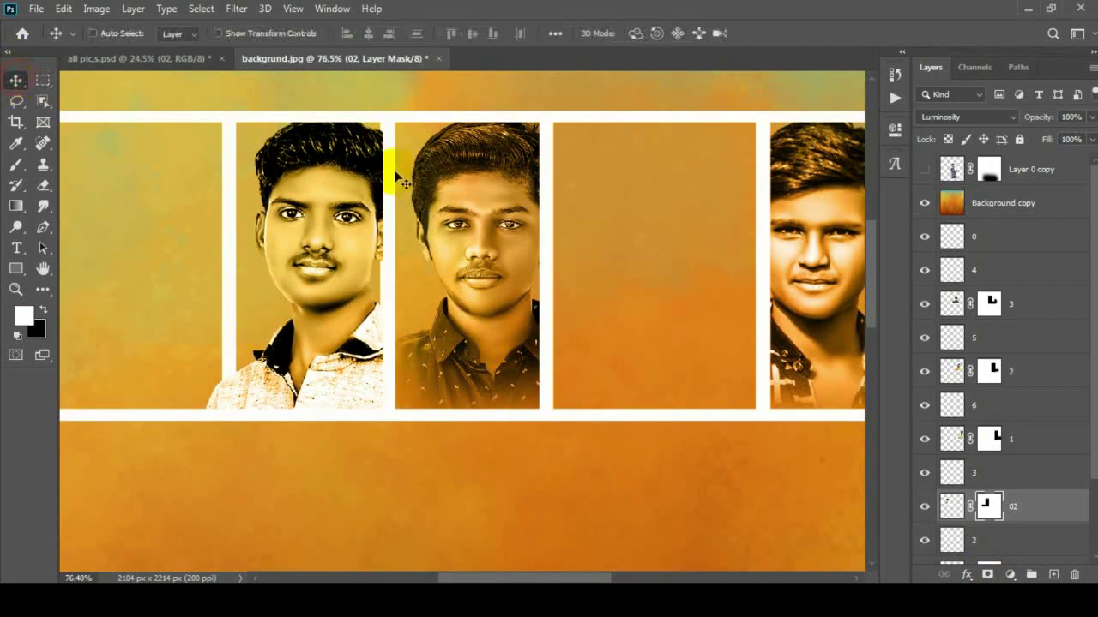
pyautogui.hotkey('alt', '[')
pyautogui.hotkey('ctrl', ']')
pyautogui.scroll(-2, 998, 543)
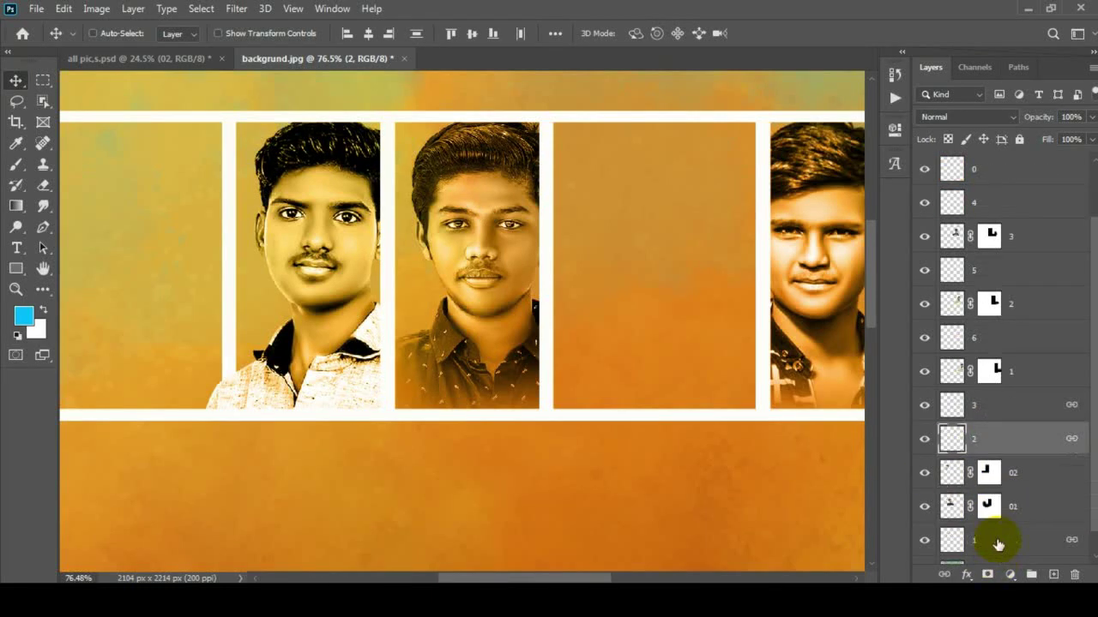
pyautogui.scroll(-1, 994, 443)
# Target the 02 portrait's mask for erasing, then pick sunglasses portrait layer 03 in all pic,s.psd
pyautogui.click(988, 478)
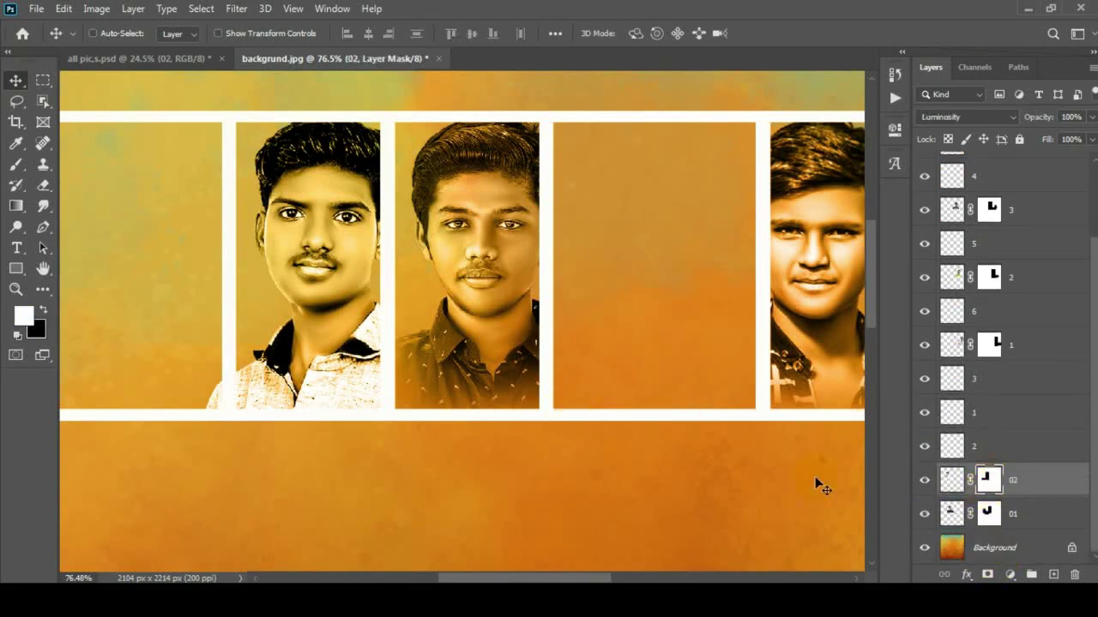
pyautogui.click(42, 186)
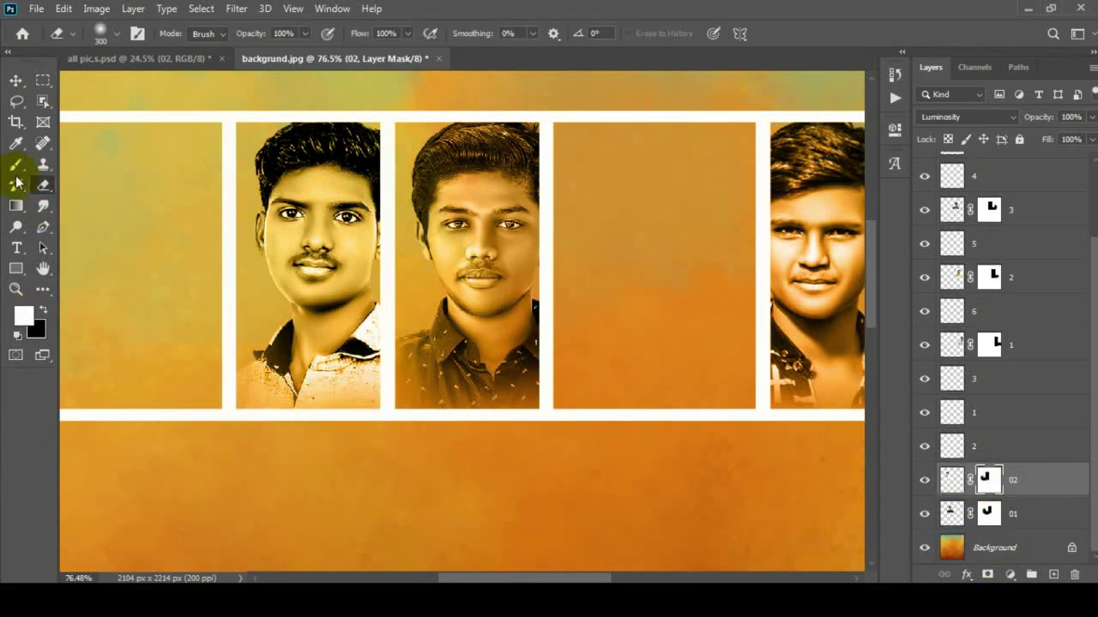
pyautogui.click(16, 80)
pyautogui.click(137, 59)
pyautogui.click(977, 268)
# Bring in the sunglasses portrait (layer 03), resize it, and fit it into the leftmost frame
pyautogui.moveTo(329, 244)
pyautogui.mouseDown()
pyautogui.moveTo(328, 56)
pyautogui.moveTo(262, 292)
pyautogui.mouseUp()
pyautogui.hotkey('ctrl', 't')
pyautogui.moveTo(483, 515)
pyautogui.mouseDown()
pyautogui.moveTo(367, 399)
pyautogui.moveTo(404, 417)
pyautogui.mouseUp()
pyautogui.moveTo(298, 288); pyautogui.dragTo(312, 329)
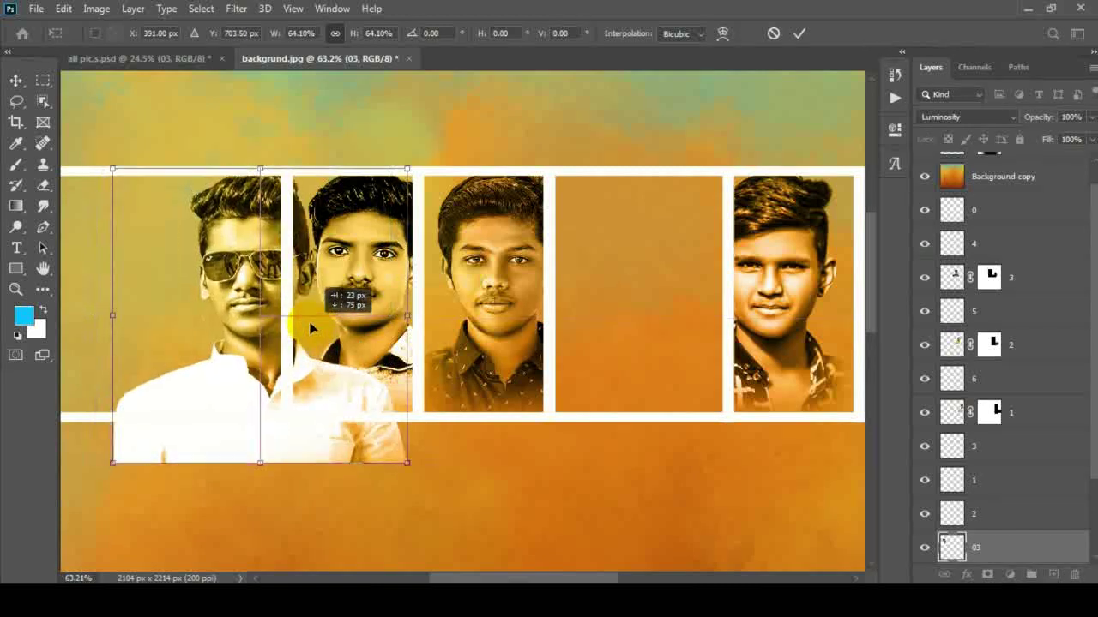
pyautogui.moveTo(407, 463); pyautogui.dragTo(403, 456)
pyautogui.click(797, 34)
pyautogui.scroll(1, 227, 236)
pyautogui.moveTo(296, 249); pyautogui.dragTo(294, 259)
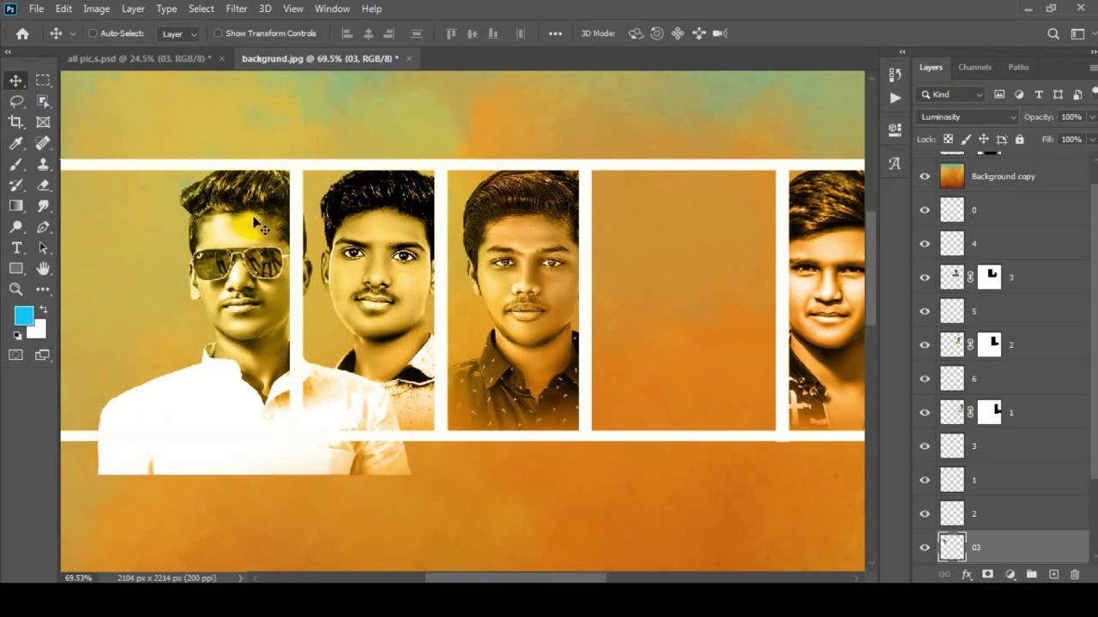
pyautogui.moveTo(256, 225); pyautogui.dragTo(257, 225)
# Delete the shirt overlapping the next frame, then mask and fade out the shirt's bottom
pyautogui.press('m')
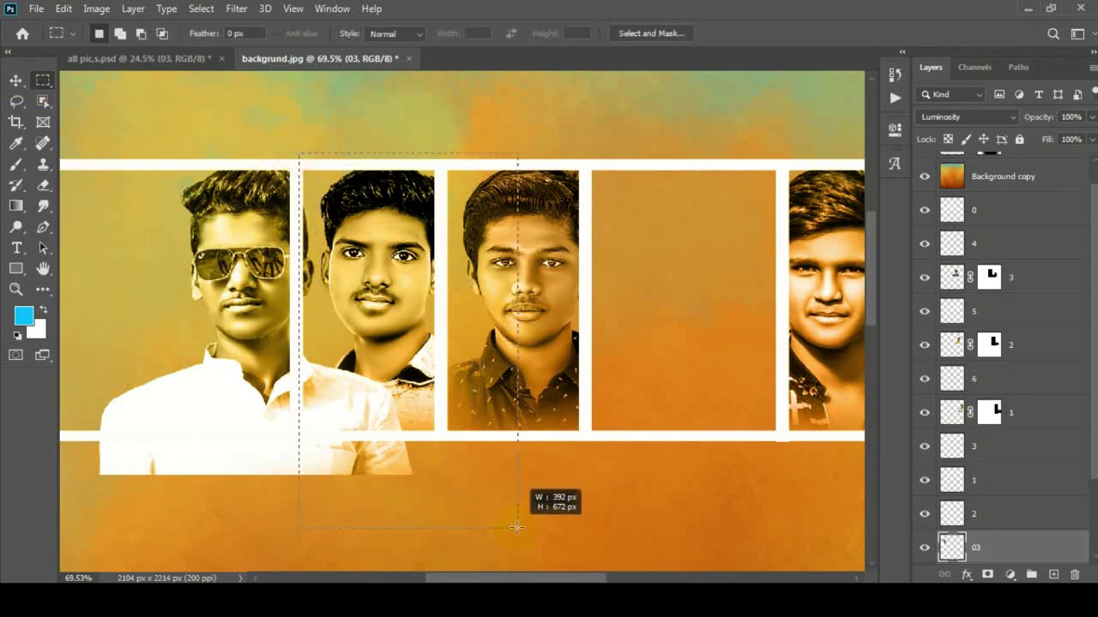
pyautogui.moveTo(517, 528); pyautogui.dragTo(516, 528)
pyautogui.press('Delete')
pyautogui.click(664, 444)
pyautogui.click(535, 450)
pyautogui.click(43, 185)
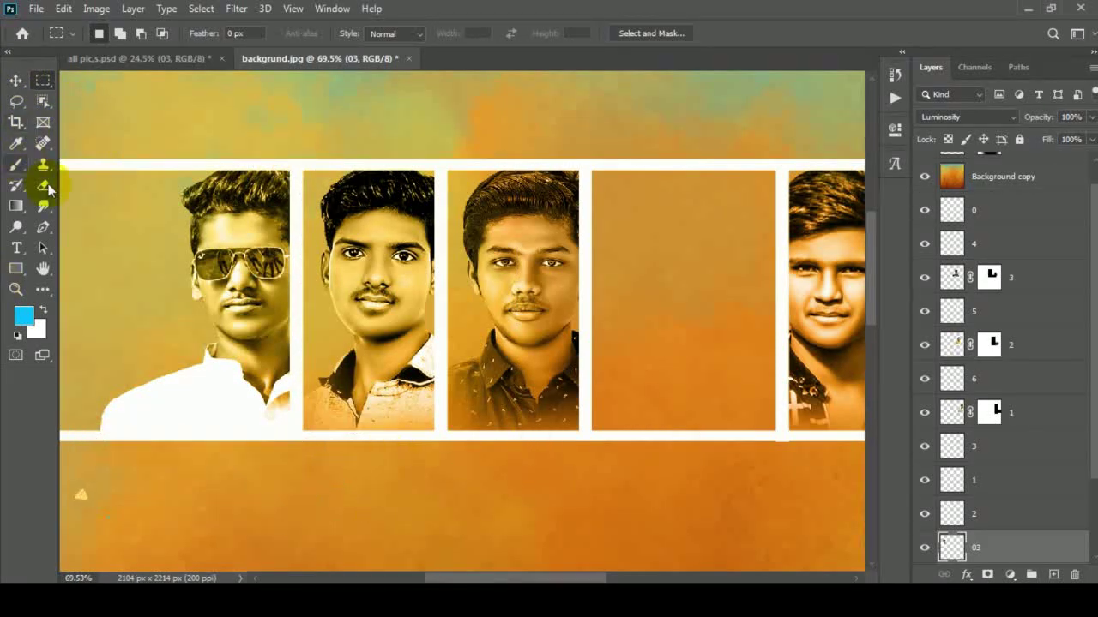
pyautogui.click(987, 575)
pyautogui.moveTo(209, 440)
pyautogui.mouseDown()
pyautogui.moveTo(107, 437)
pyautogui.moveTo(94, 446)
pyautogui.mouseUp()
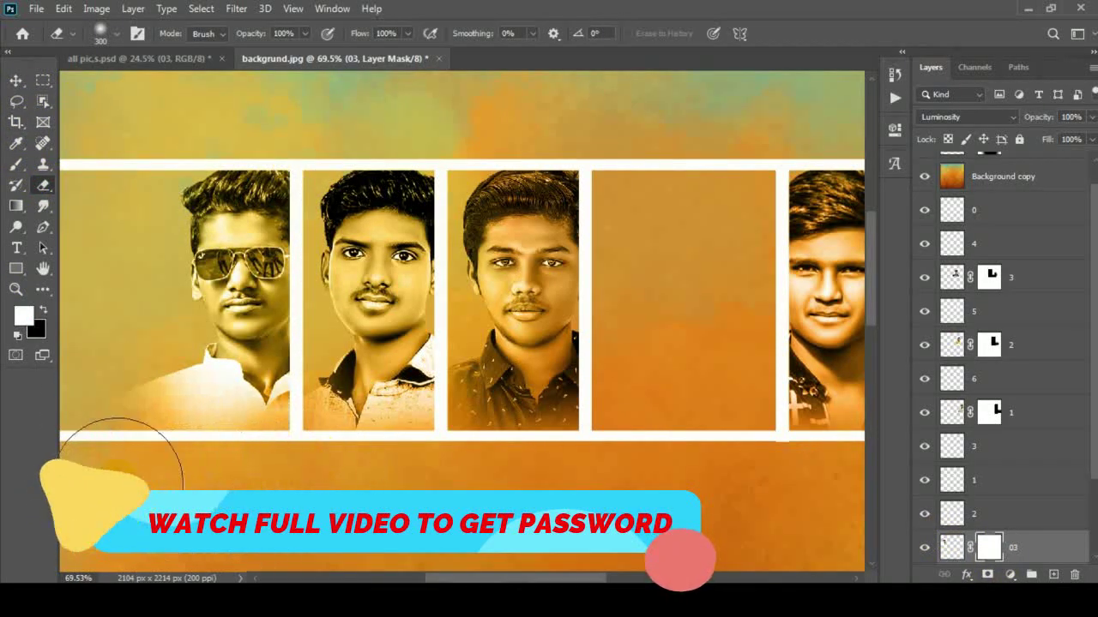
# Space the portraits evenly: shift the left ones right and the right-hand ones 27 px left
pyautogui.click(15, 80)
pyautogui.scroll(-1, 427, 253)
pyautogui.click(1027, 387)
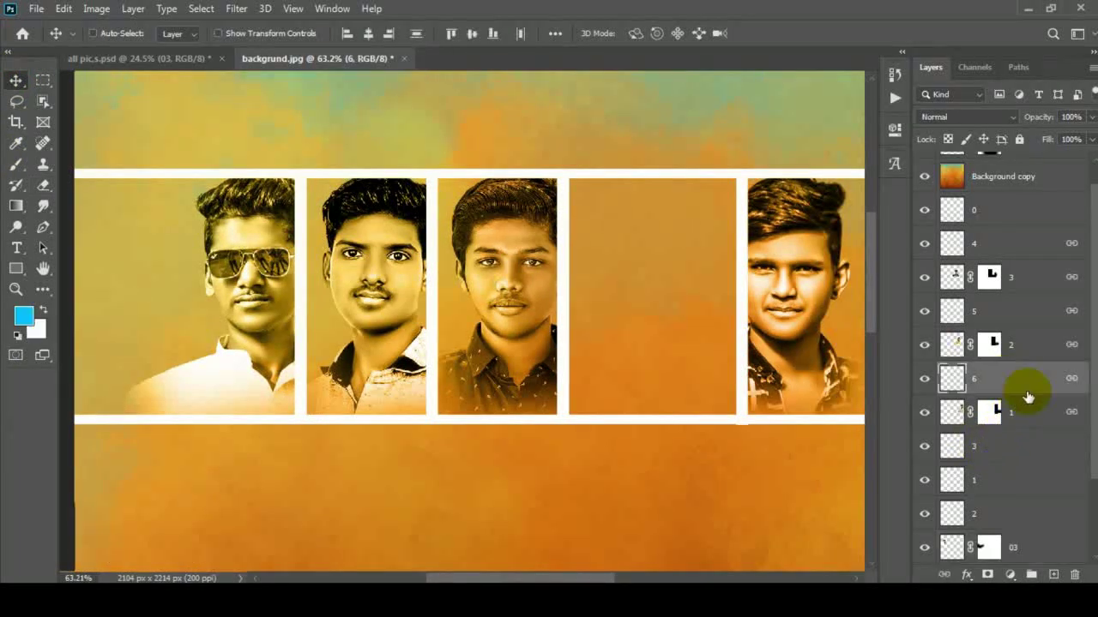
pyautogui.click(1022, 446)
pyautogui.scroll(-3, 1022, 453)
pyautogui.keyDown('shift'); pyautogui.click(1022, 514); pyautogui.keyUp('shift')
pyautogui.scroll(-1, 487, 341)
pyautogui.moveTo(486, 341); pyautogui.dragTo(543, 313)
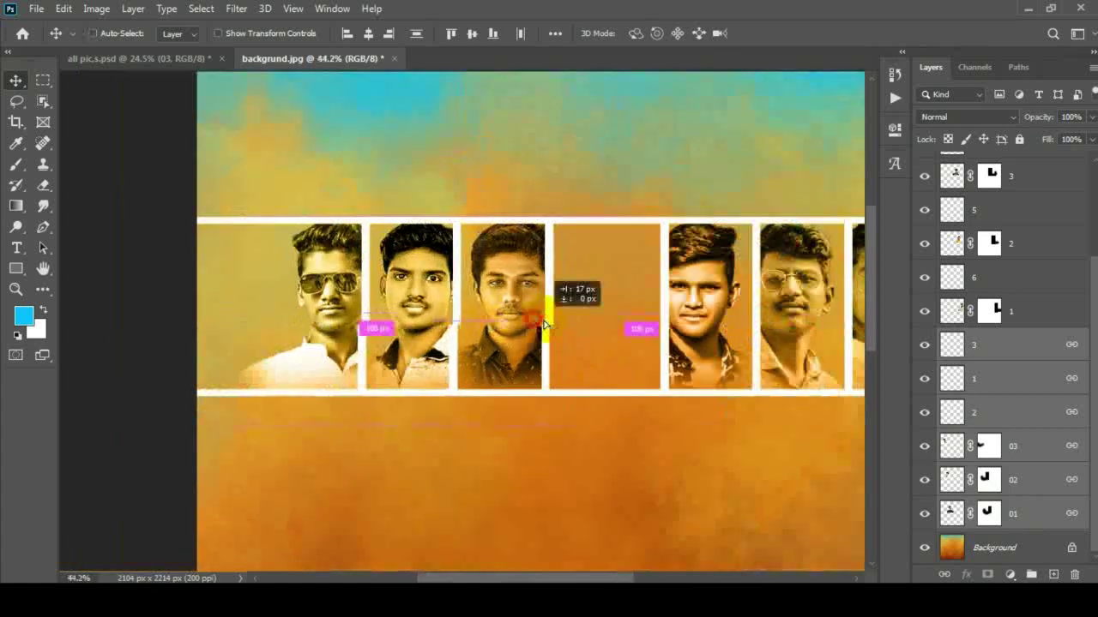
pyautogui.scroll(-2, 478, 264)
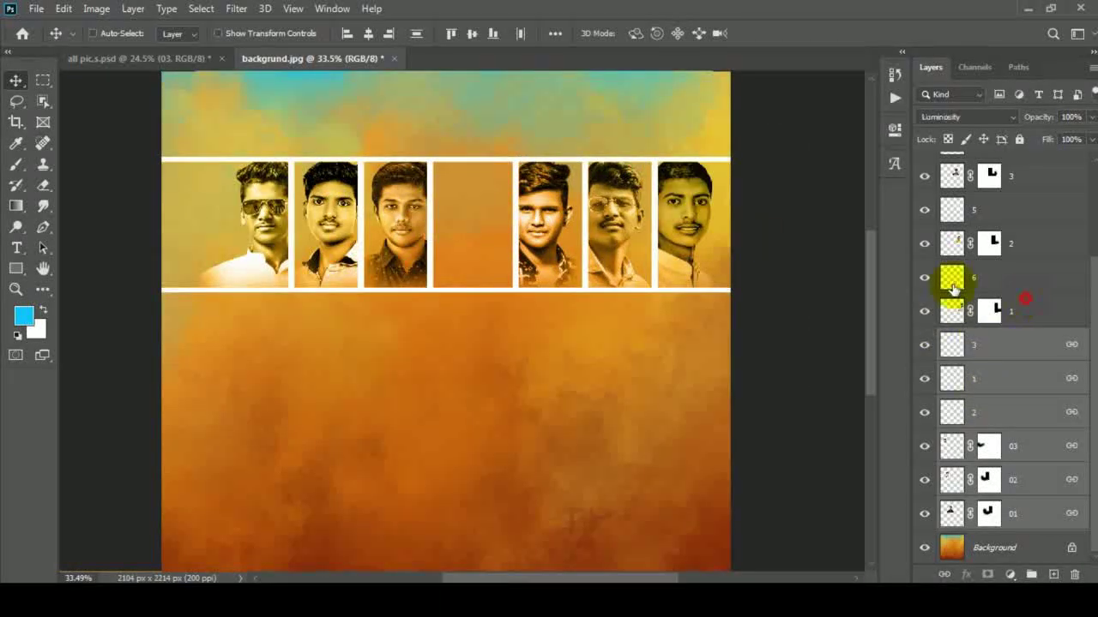
pyautogui.click(954, 305)
pyautogui.moveTo(685, 238); pyautogui.dragTo(678, 238)
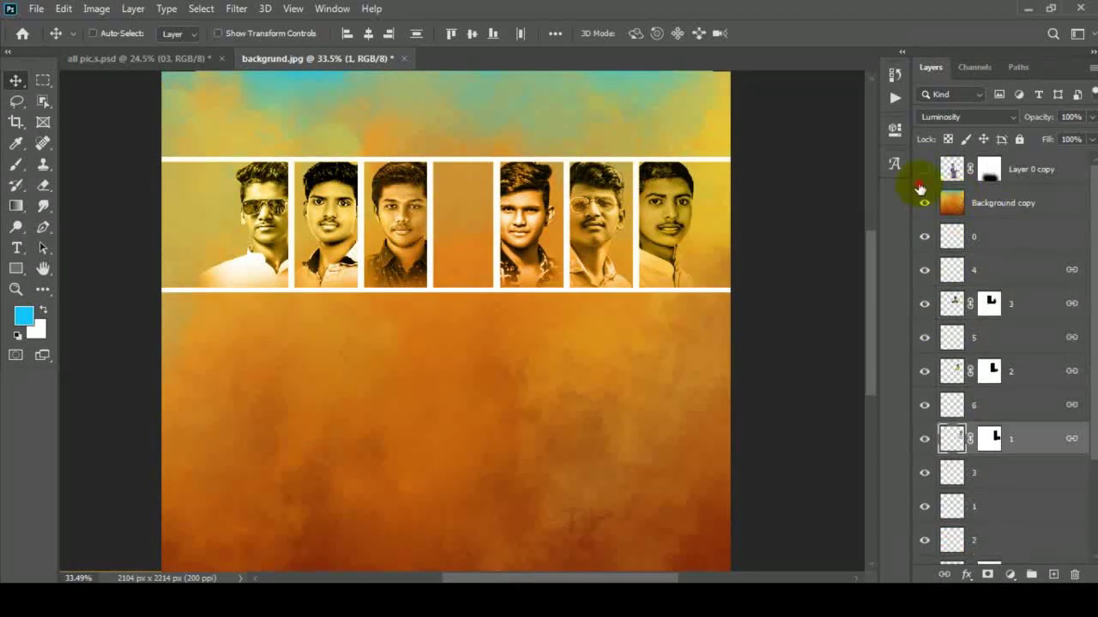
# Reveal the cut-out youth and close up the portraits, shifting the right-hand ones 30 px left
pyautogui.moveTo(556, 288)
pyautogui.mouseDown()
pyautogui.moveTo(476, 294)
pyautogui.moveTo(467, 274)
pyautogui.mouseUp()
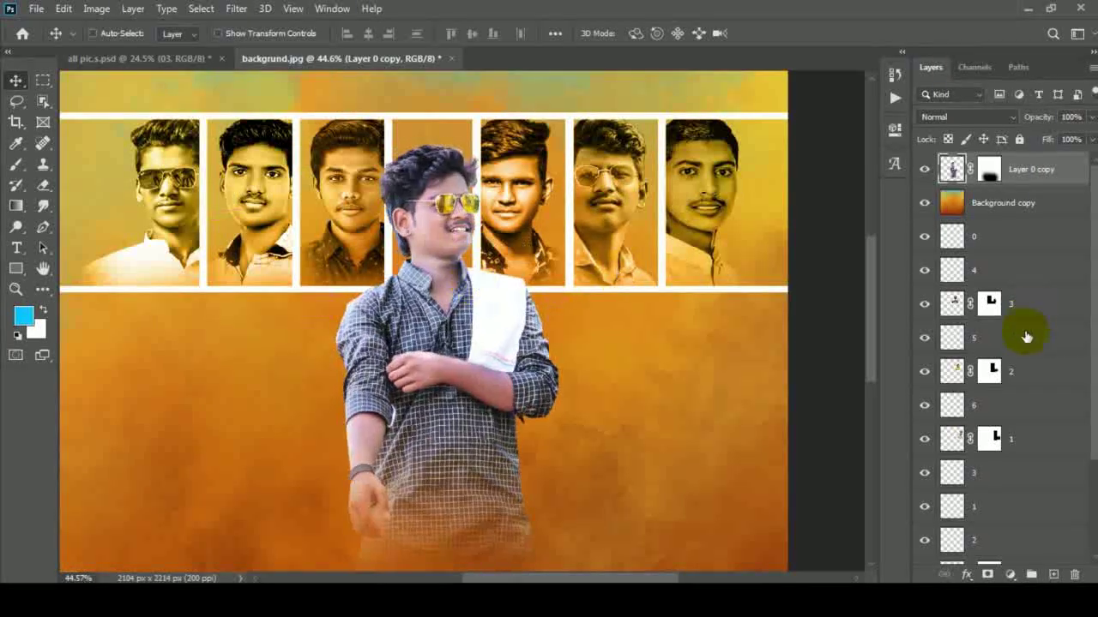
pyautogui.click(974, 337)
pyautogui.moveTo(551, 236); pyautogui.dragTo(540, 236)
pyautogui.click(969, 503)
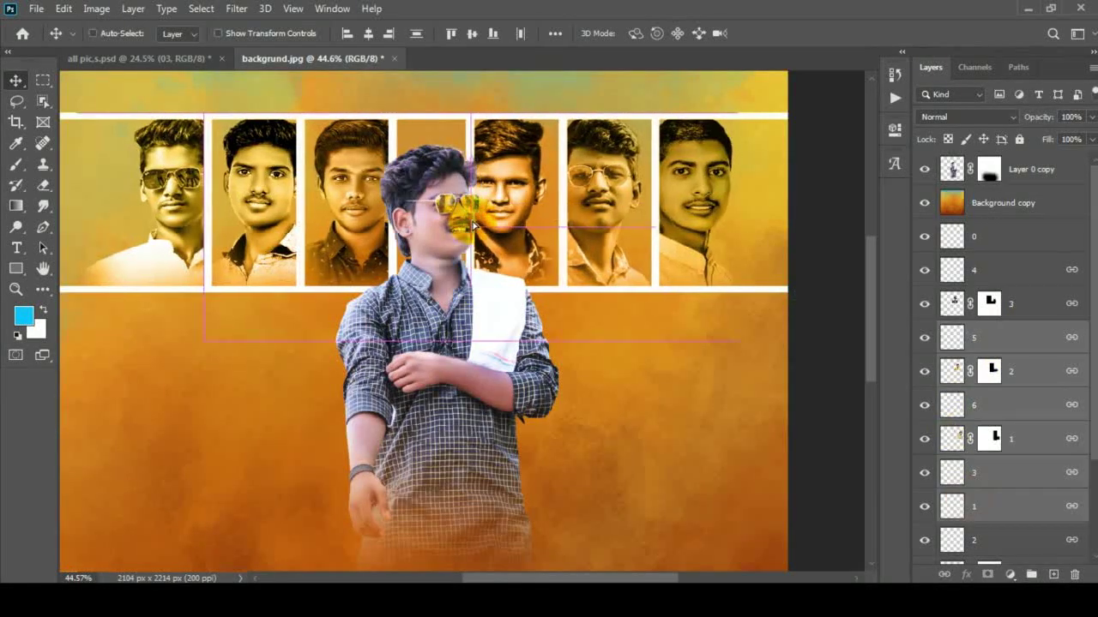
pyautogui.scroll(-3, 972, 483)
pyautogui.click(941, 412)
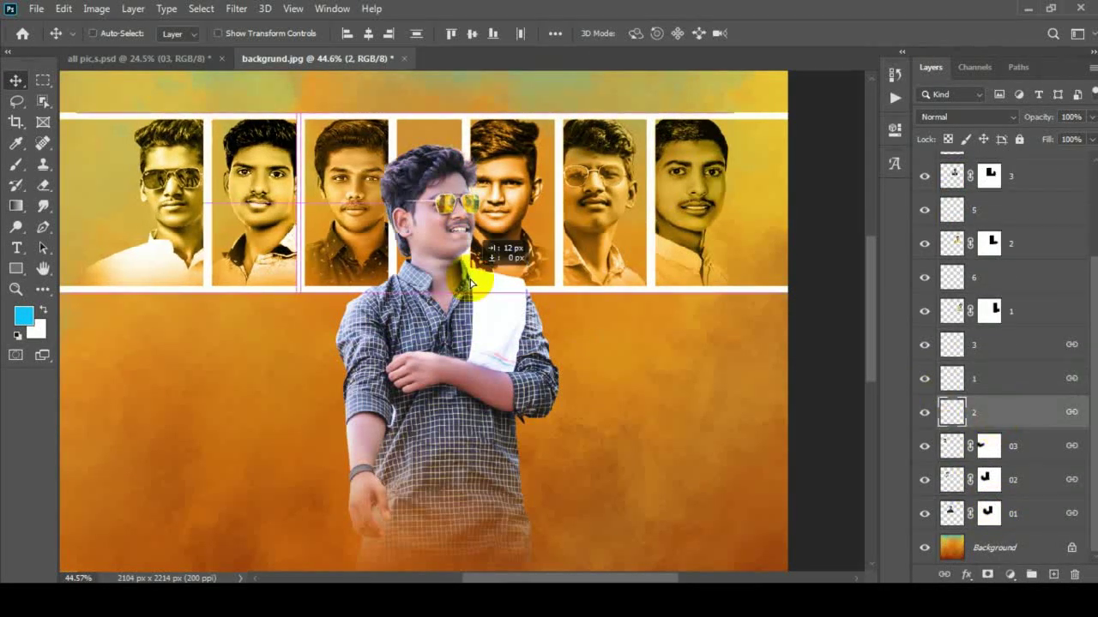
pyautogui.moveTo(480, 247); pyautogui.dragTo(494, 247)
pyautogui.hotkey('ctrl', '0')
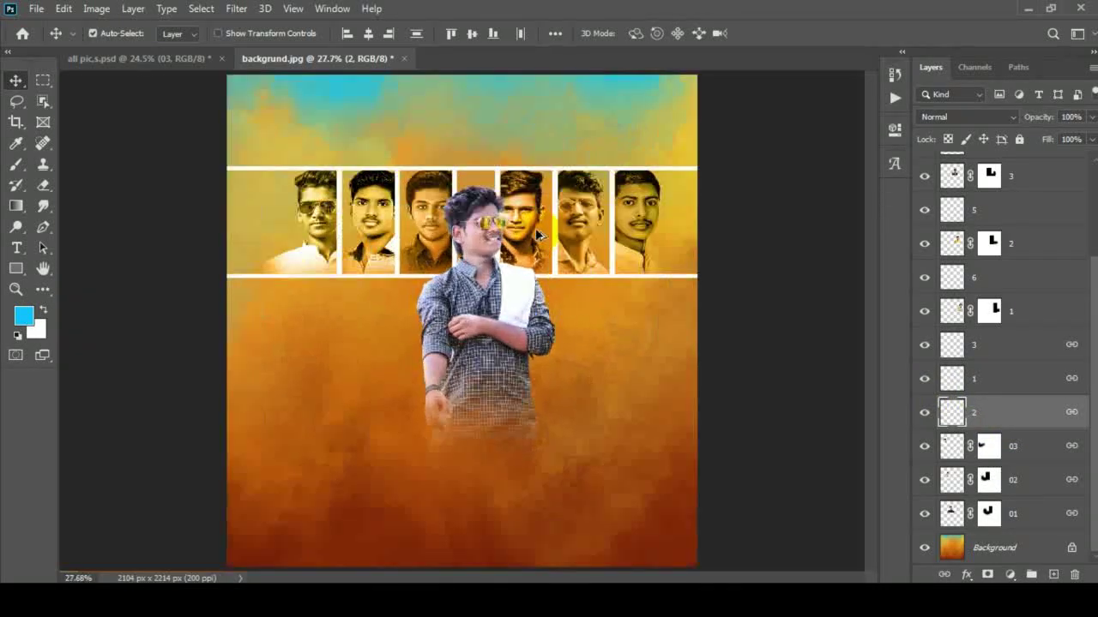
# Glance at all pic,s.psd, return, and drag the Sunlight image from Explorer into the poster
pyautogui.scroll(2, 540, 242)
pyautogui.click(179, 58)
pyautogui.click(318, 58)
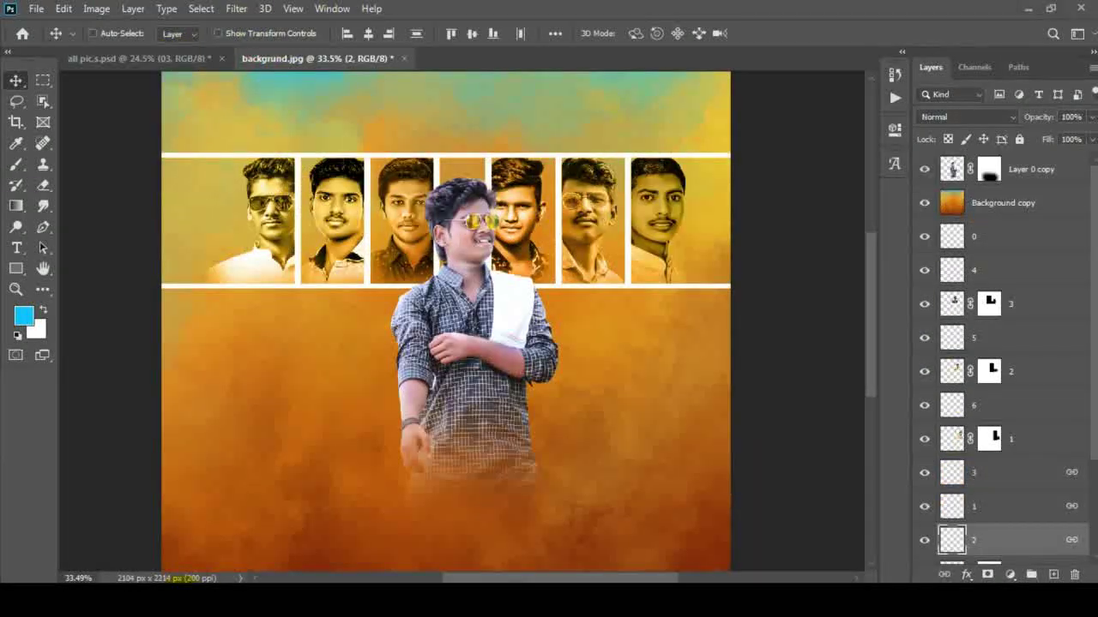
pyautogui.hotkey('alt', 'Tab')
pyautogui.moveTo(874, 120)
pyautogui.mouseDown()
pyautogui.moveTo(471, 566)
pyautogui.moveTo(446, 325)
pyautogui.mouseUp()
# Place the Sunlight image, blend it in Screen mode, and rasterize it
pyautogui.click(771, 33)
pyautogui.click(935, 117)
pyautogui.click(935, 251)
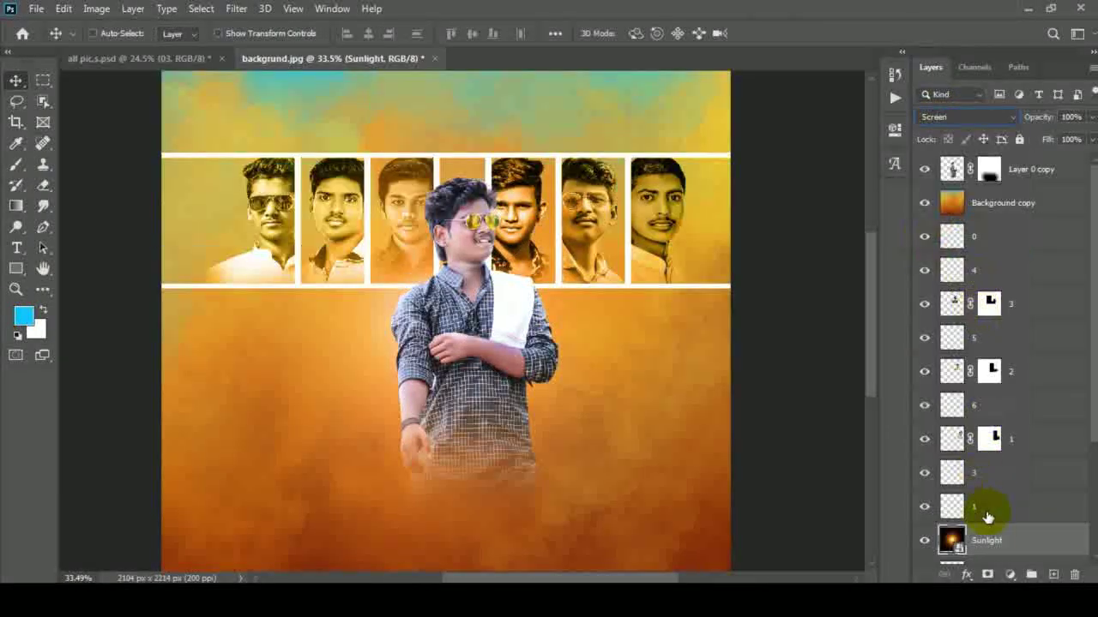
pyautogui.rightClick(986, 533)
pyautogui.click(943, 297)
# Shrink the Sunlight glow to about 41% and move it above Background copy
pyautogui.hotkey('ctrl', 't')
pyautogui.moveTo(567, 358); pyautogui.dragTo(567, 367)
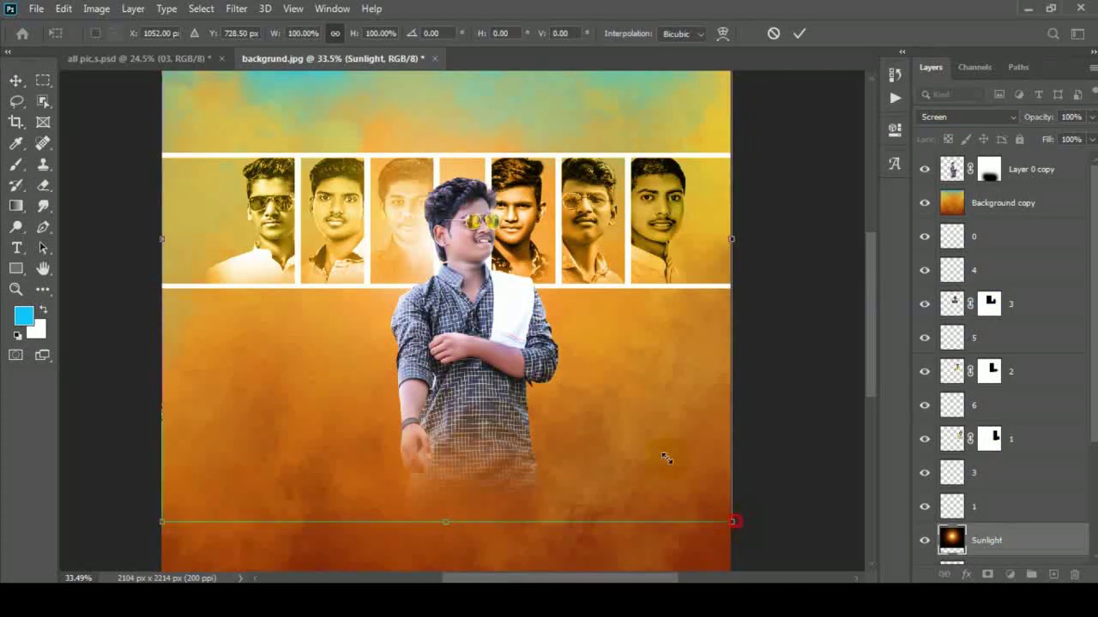
pyautogui.moveTo(731, 529); pyautogui.dragTo(581, 332)
pyautogui.click(797, 35)
pyautogui.moveTo(992, 541); pyautogui.dragTo(986, 202)
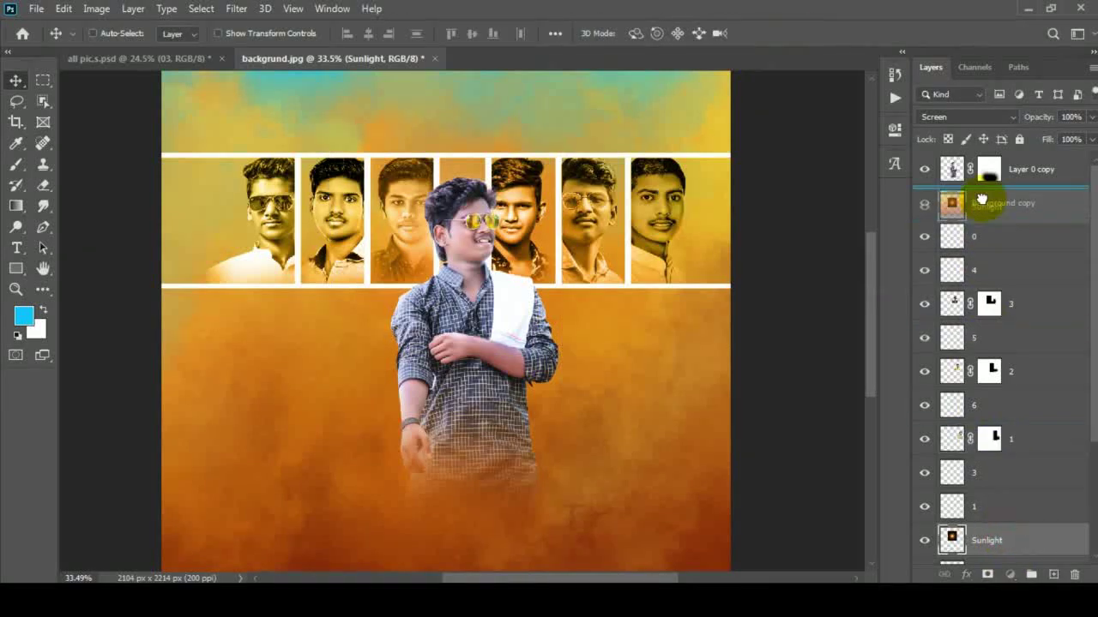
pyautogui.moveTo(511, 228); pyautogui.dragTo(536, 260)
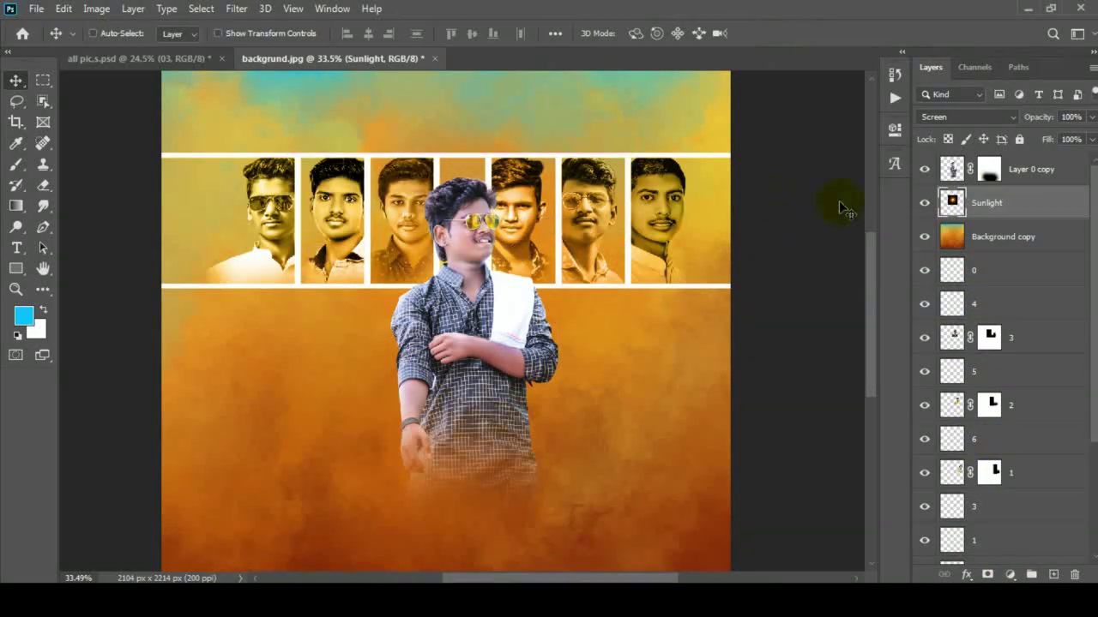
# Nudge the youth cutout up-left and shift the two layer-3 strip portraits sideways by 24 px
pyautogui.click(1029, 169)
pyautogui.moveTo(467, 240); pyautogui.dragTo(454, 235)
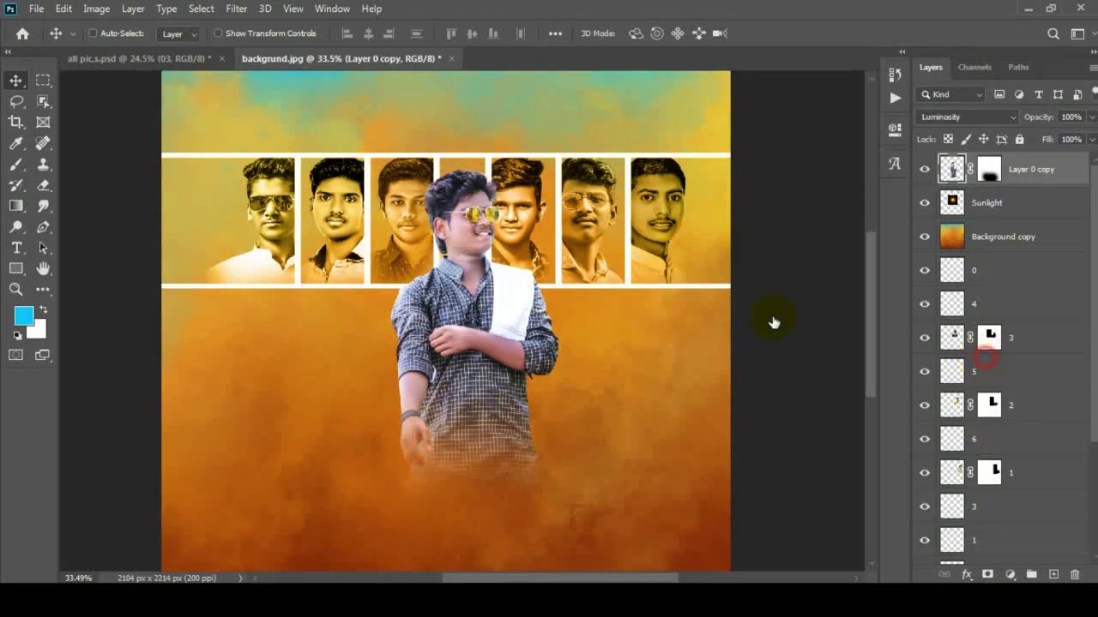
pyautogui.click(1029, 337)
pyautogui.moveTo(599, 247); pyautogui.dragTo(610, 249)
pyautogui.click(1029, 506)
pyautogui.moveTo(498, 290); pyautogui.dragTo(492, 290)
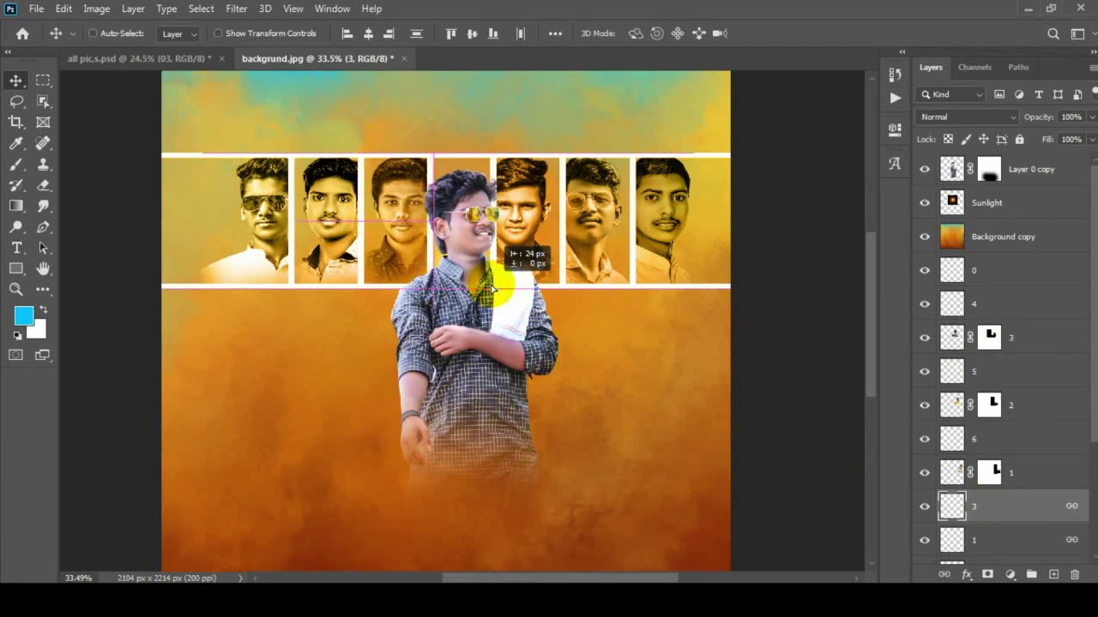
# Group the strip layers into a group named 'all'
pyautogui.scroll(-5, 949, 259)
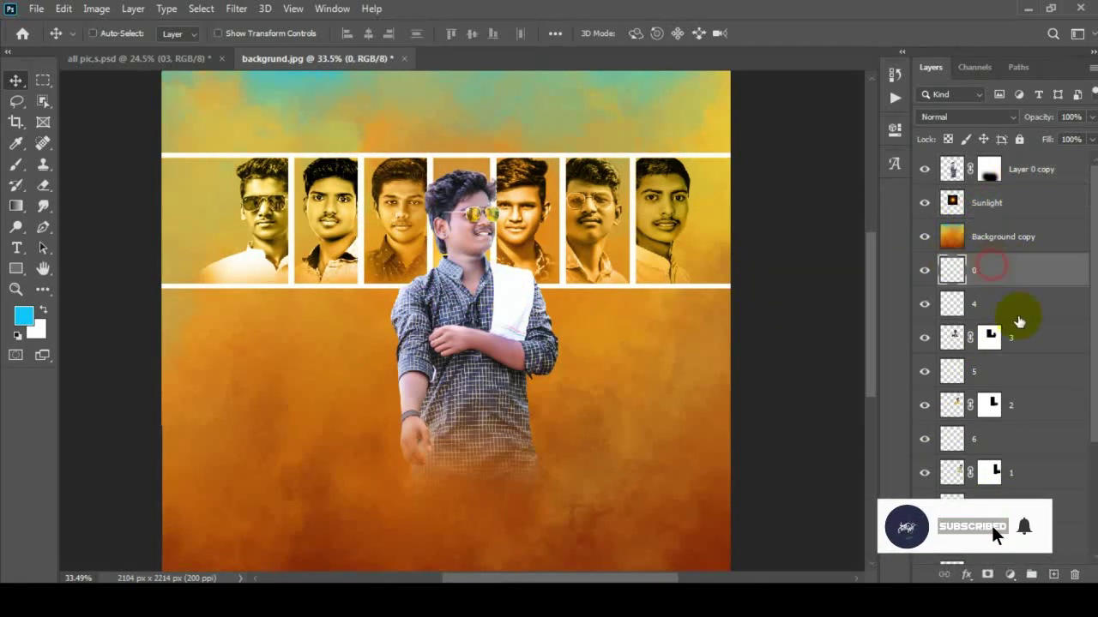
pyautogui.keyDown('shift'); pyautogui.click(1034, 482); pyautogui.keyUp('shift')
pyautogui.hotkey('ctrl', 'g')
pyautogui.doubleClick(987, 262)
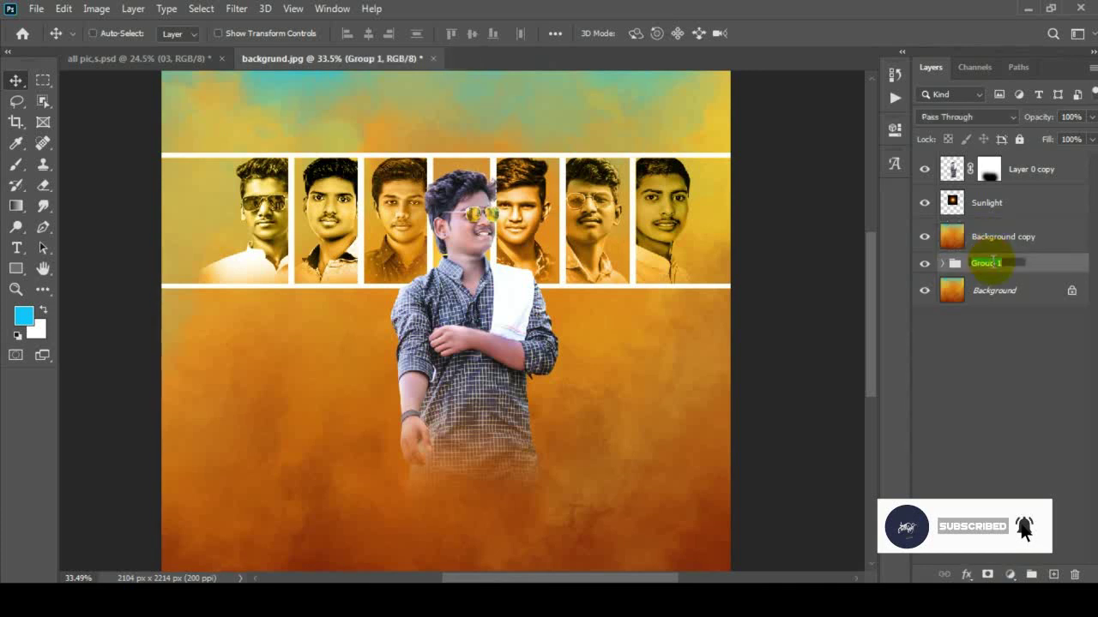
pyautogui.write('all')
pyautogui.click(1039, 337)
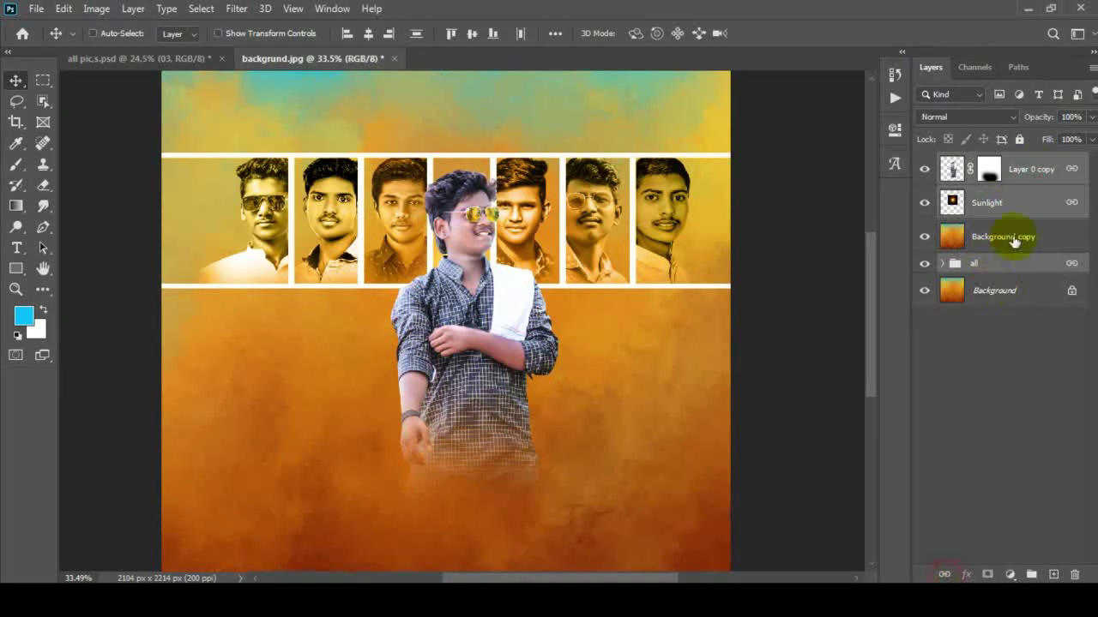
# Scale the 'all' strip group to about 97.7% and move it down into place
pyautogui.hotkey('ctrl', 't')
pyautogui.hotkey('ctrl', '0')
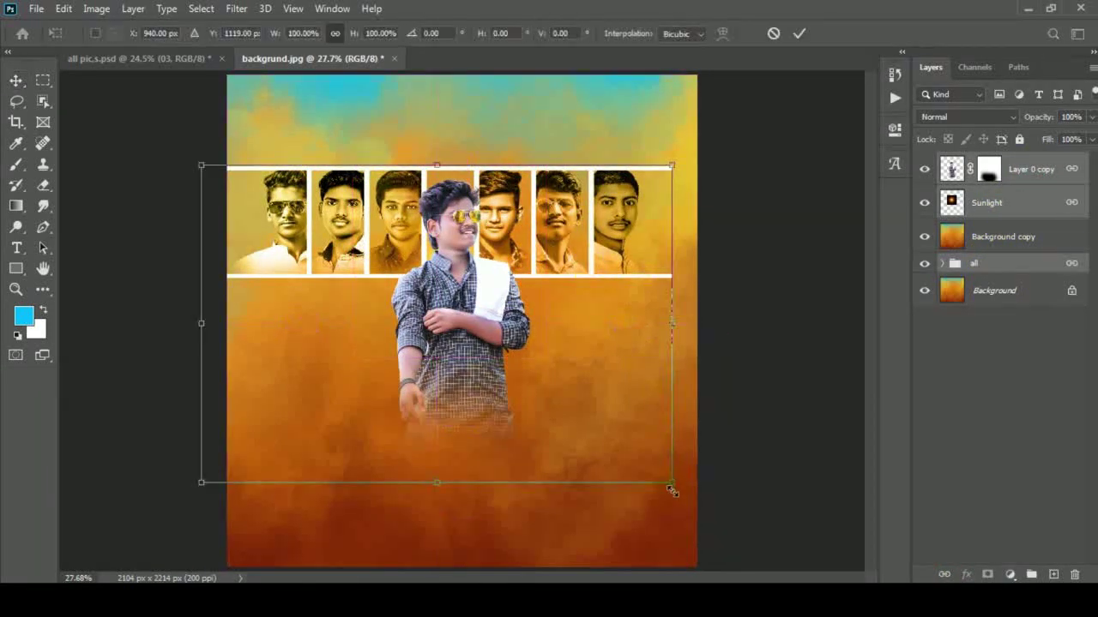
pyautogui.moveTo(671, 491); pyautogui.dragTo(666, 477)
pyautogui.click(798, 34)
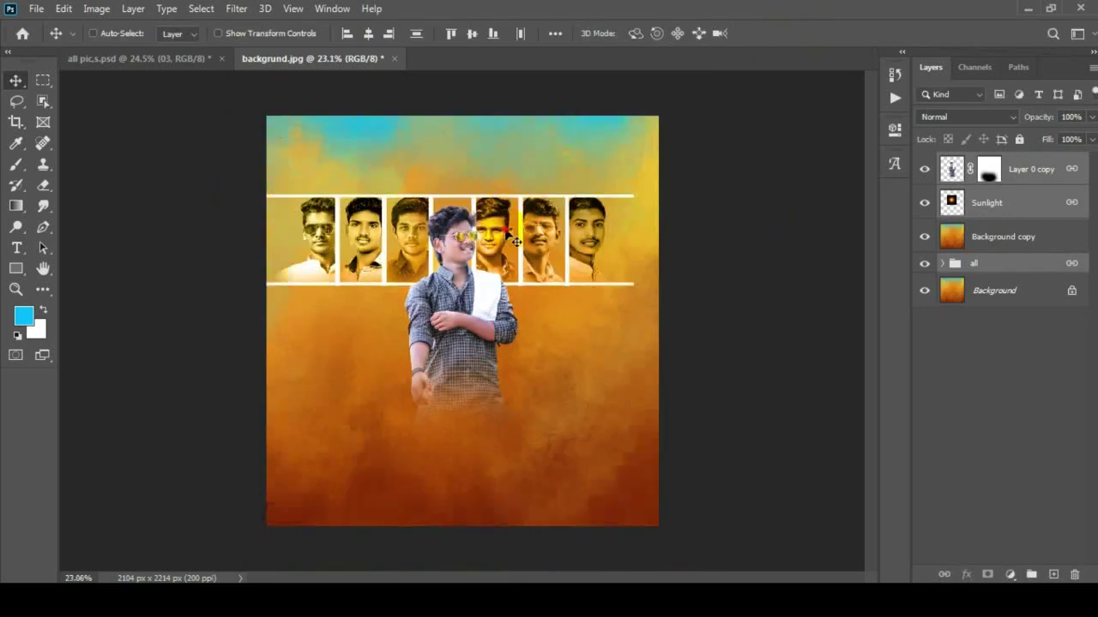
pyautogui.moveTo(518, 197); pyautogui.dragTo(520, 251)
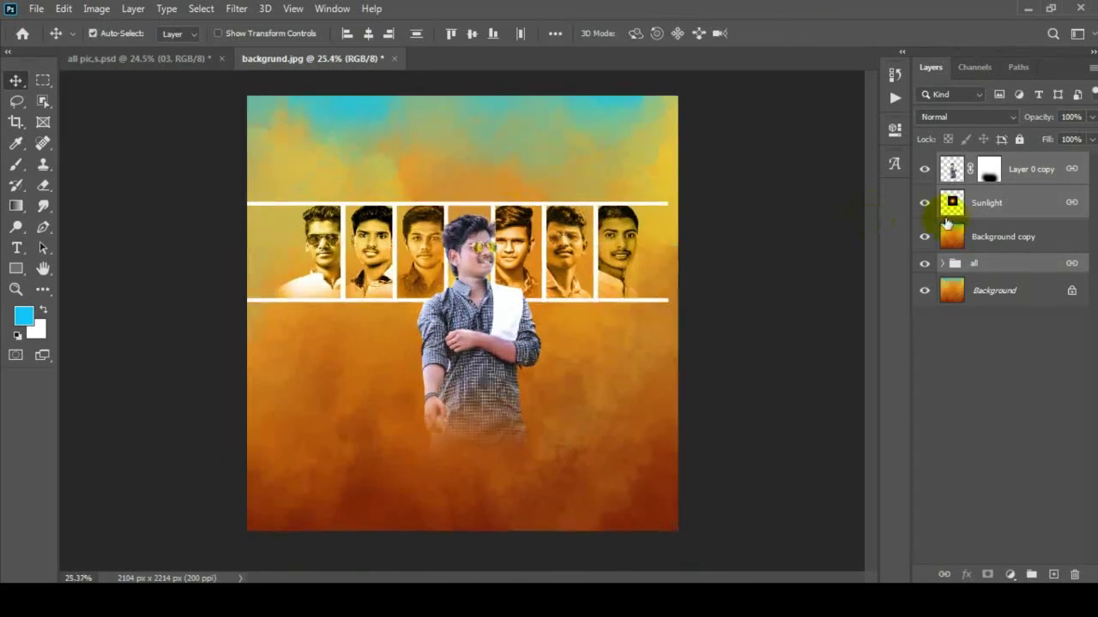
# Erase the strip's line ends on layer 0's mask and stretch the strip slightly wider
pyautogui.click(942, 264)
pyautogui.click(989, 292)
pyautogui.scroll(1, 852, 266)
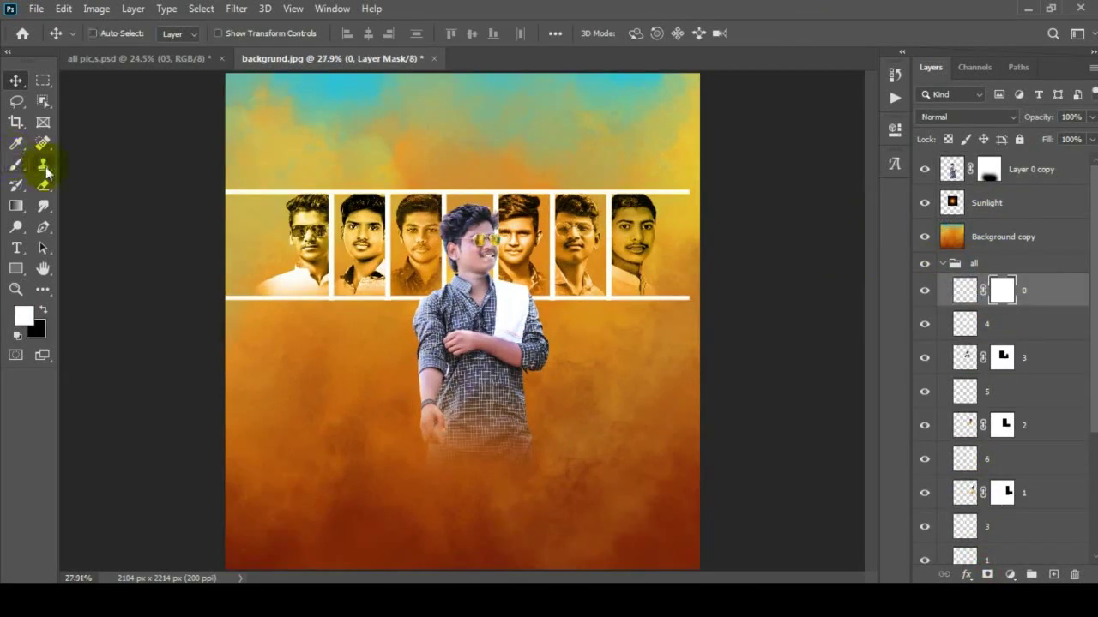
pyautogui.press('e')
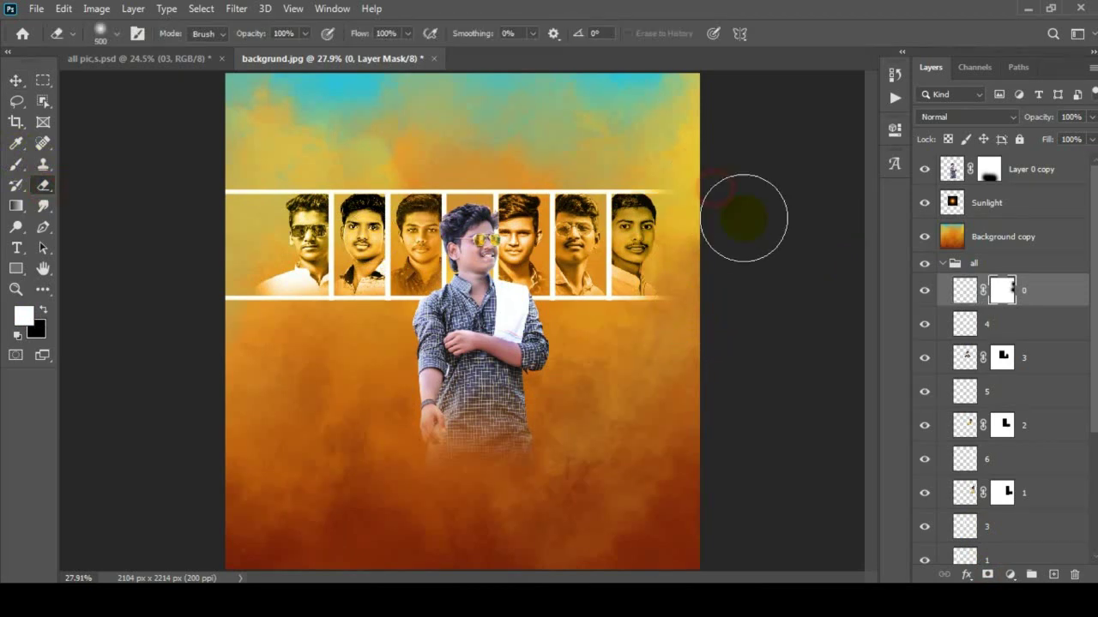
pyautogui.press('v')
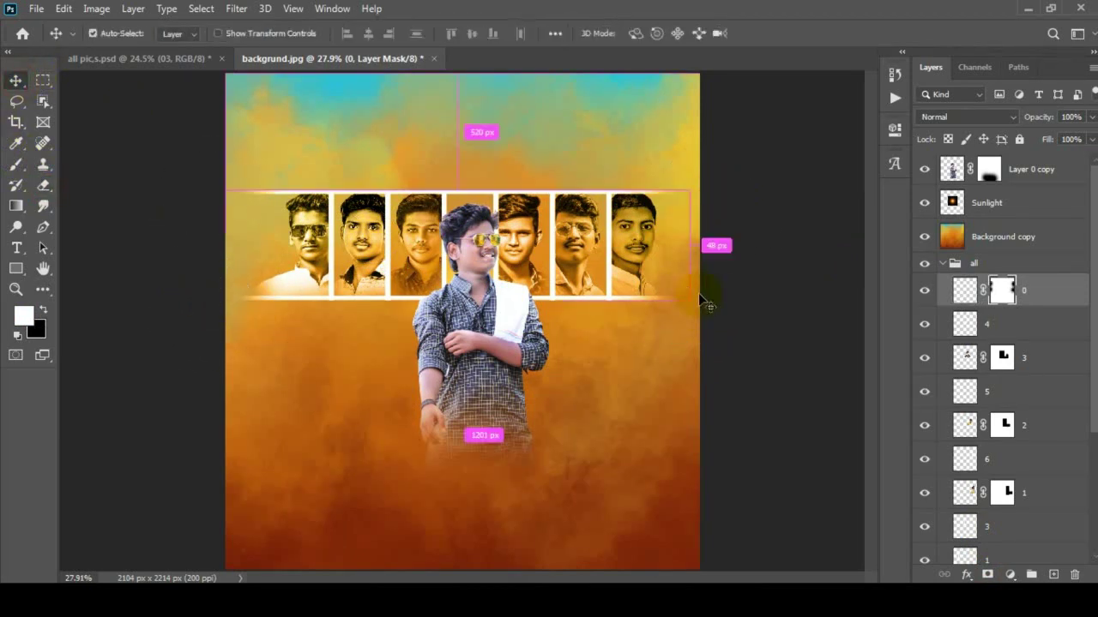
pyautogui.hotkey('ctrl', 't')
pyautogui.moveTo(698, 244); pyautogui.dragTo(701, 244)
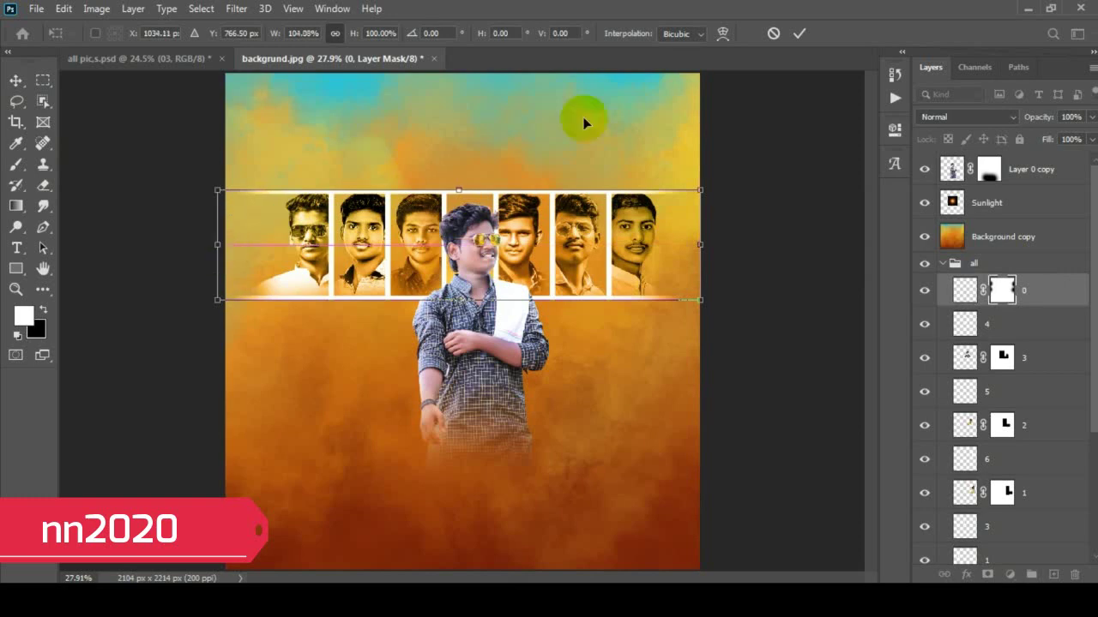
pyautogui.press('Return')
pyautogui.hotkey('ctrl', '+')
# Add a masked white Layer 1 line just above the strip, erasing its left end
pyautogui.press('m')
pyautogui.moveTo(186, 180); pyautogui.dragTo(724, 238)
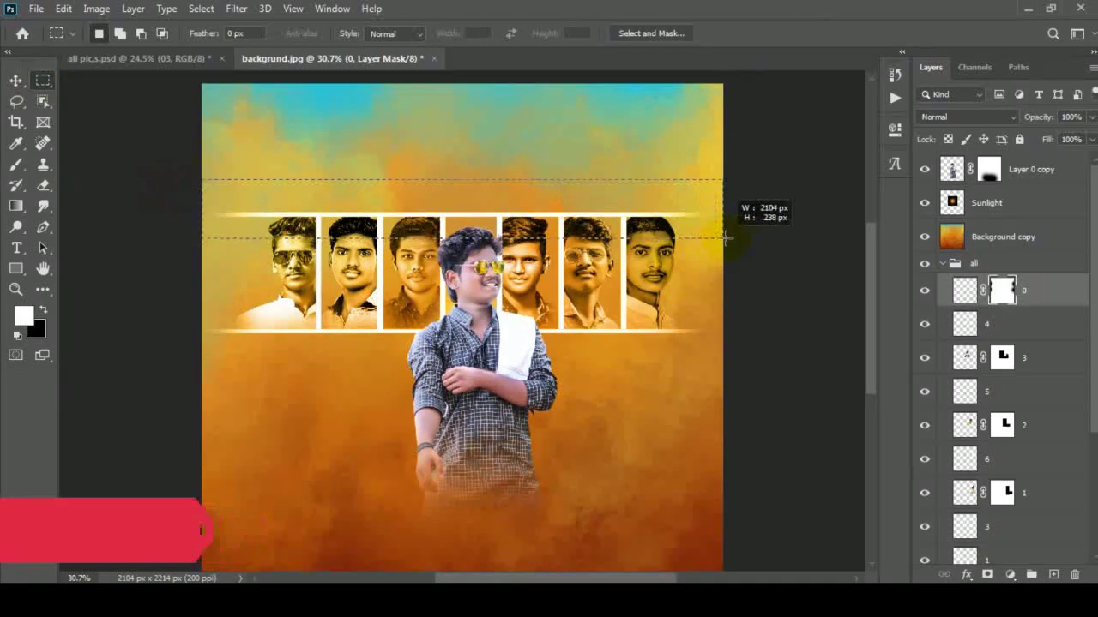
pyautogui.click(965, 290)
pyautogui.hotkey('ctrl', 'shift', 'alt', 'n')
pyautogui.click(15, 79)
pyautogui.hotkey('ctrl', 'BackSpace')
pyautogui.moveTo(489, 211); pyautogui.dragTo(489, 203)
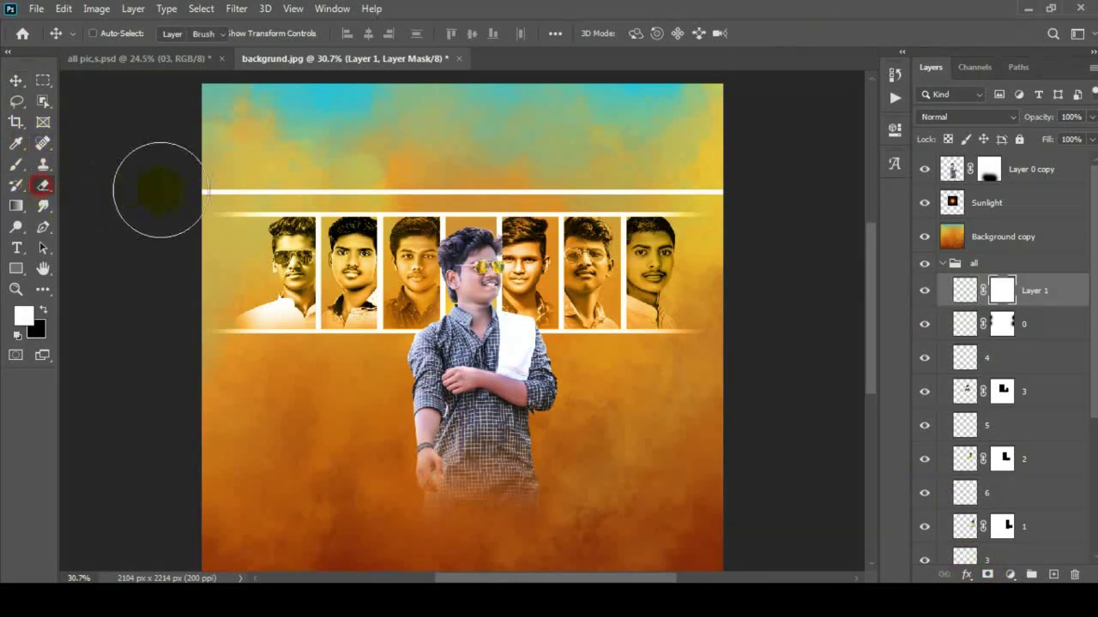
pyautogui.moveTo(159, 189); pyautogui.dragTo(249, 191)
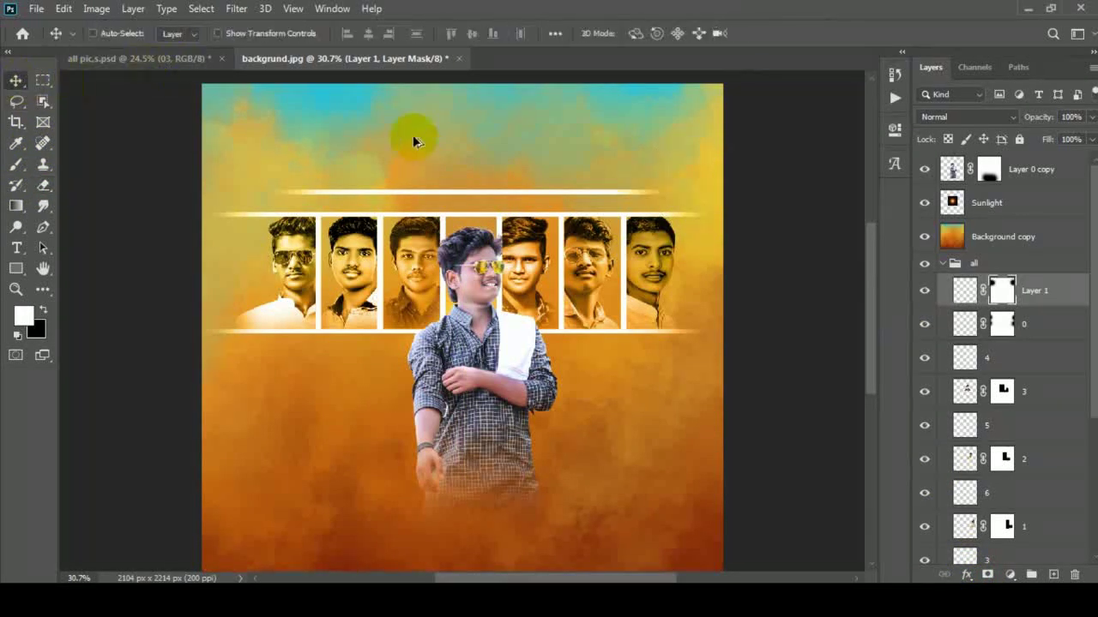
pyautogui.click(172, 59)
# Bring the maharaj and baba portrait groups into the poster above the white line
pyautogui.click(924, 222)
pyautogui.click(924, 203)
pyautogui.click(986, 203)
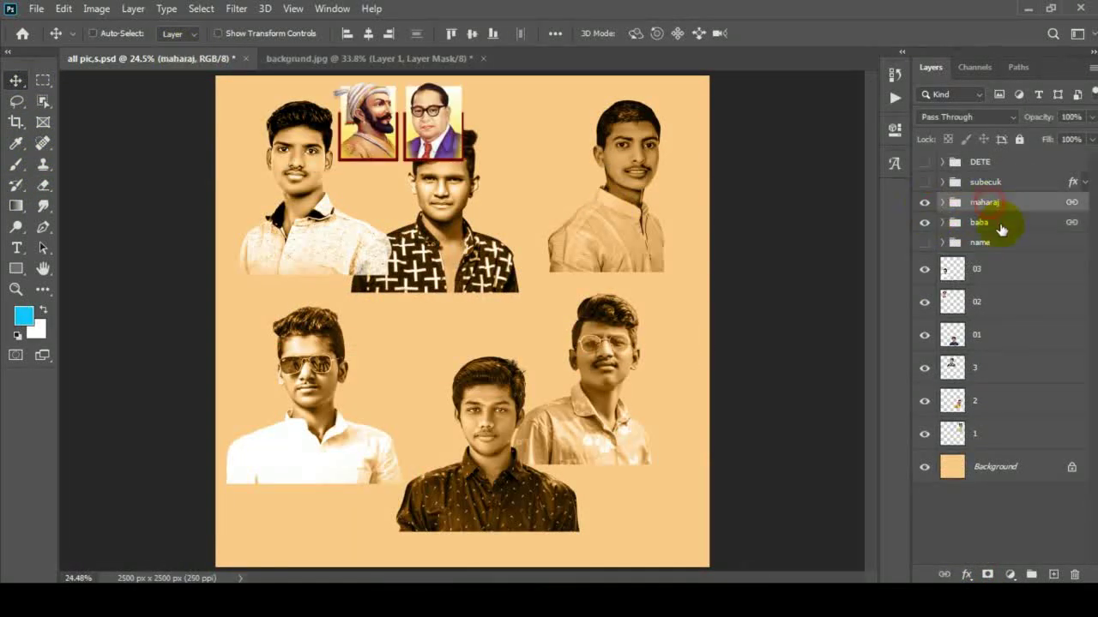
pyautogui.moveTo(433, 125); pyautogui.dragTo(472, 180)
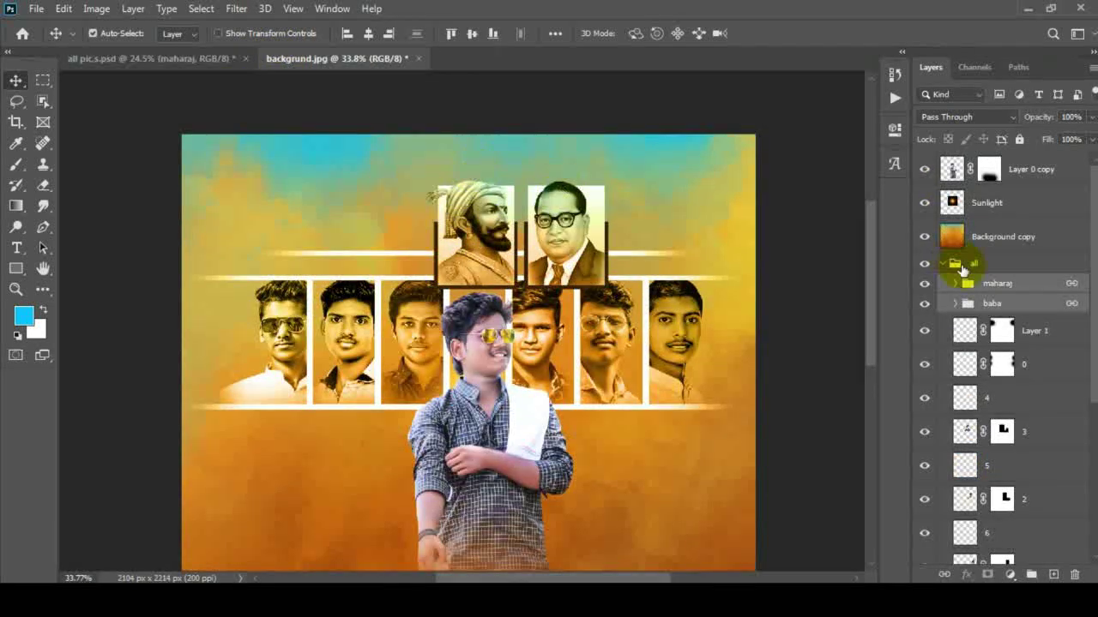
pyautogui.moveTo(989, 240); pyautogui.dragTo(988, 167)
pyautogui.scroll(1, 532, 257)
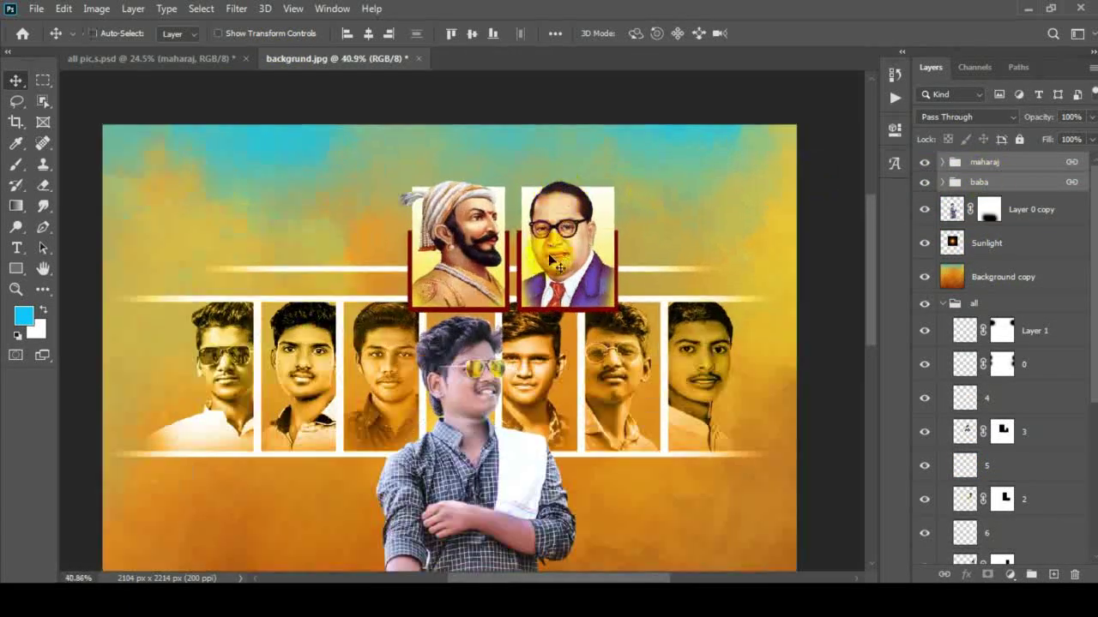
pyautogui.moveTo(541, 253)
pyautogui.mouseDown()
pyautogui.moveTo(487, 215)
pyautogui.moveTo(478, 232)
pyautogui.mouseUp()
pyautogui.scroll(1, 478, 232)
pyautogui.scroll(1, 471, 263)
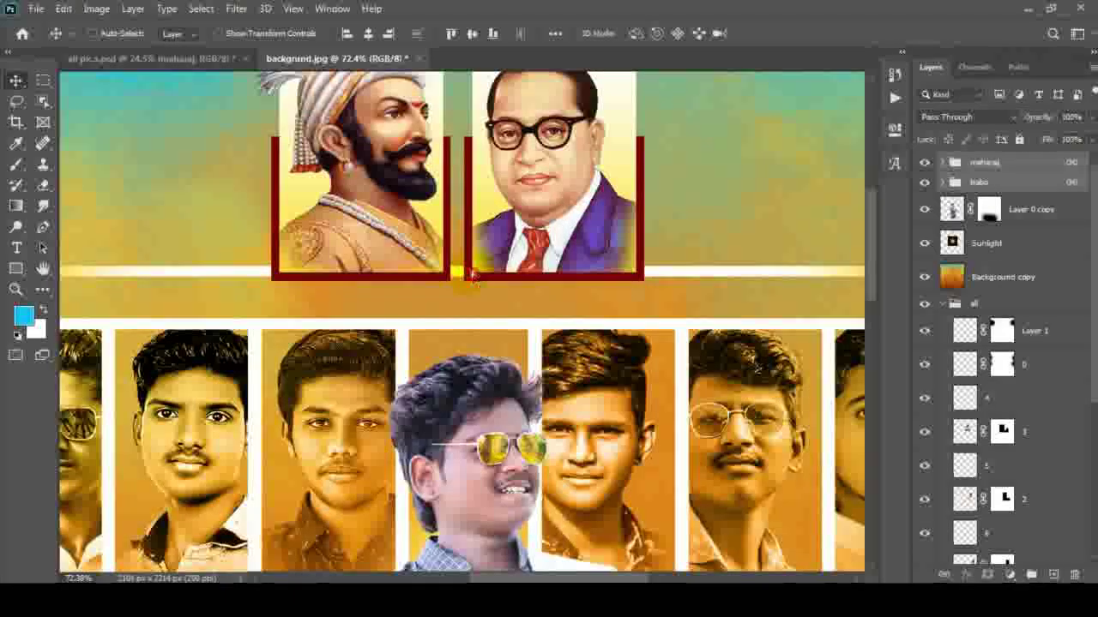
pyautogui.moveTo(611, 347); pyautogui.dragTo(603, 343)
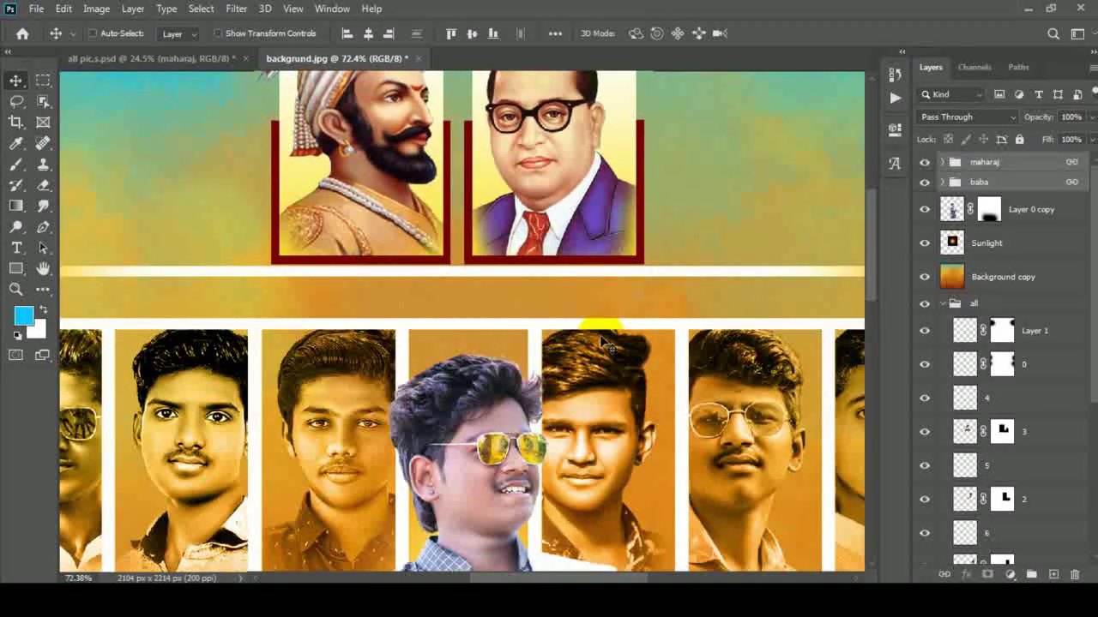
pyautogui.press('Down')
# Move Layer 1 into the maharaj group and shift the 'all' face strip down 35 px
pyautogui.moveTo(1033, 335); pyautogui.dragTo(1008, 202)
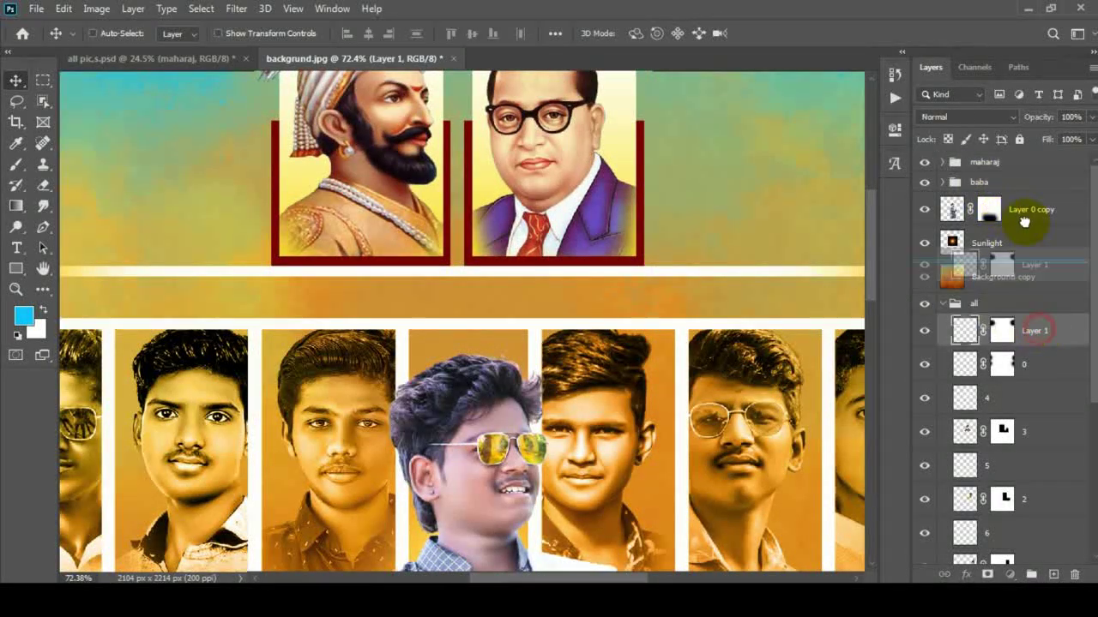
pyautogui.click(943, 182)
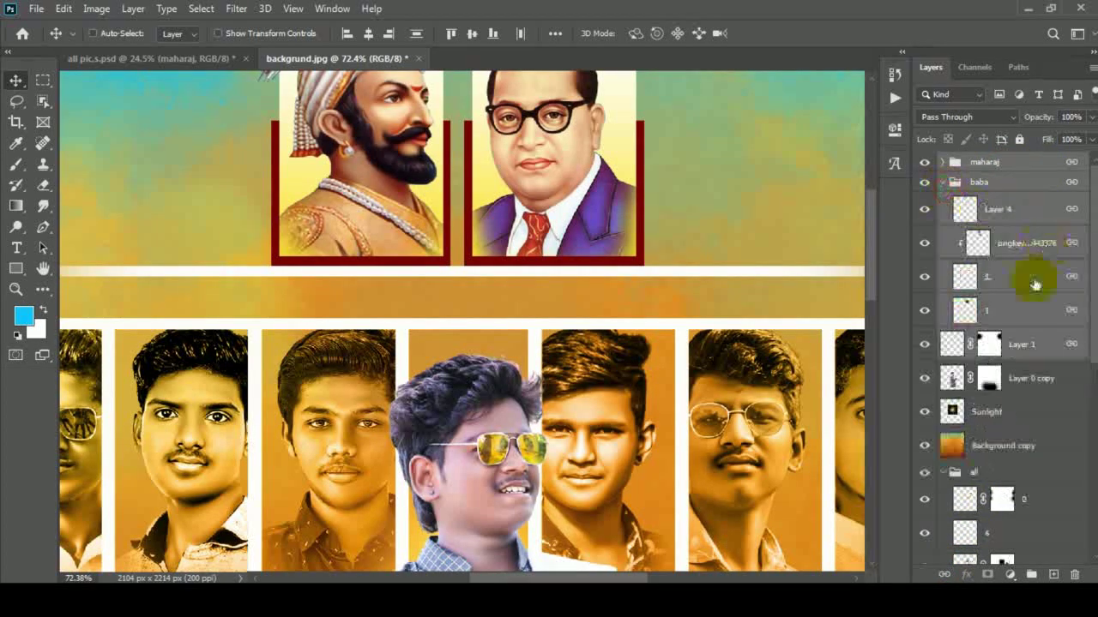
pyautogui.click(942, 183)
pyautogui.click(1023, 213)
pyautogui.moveTo(1022, 209); pyautogui.dragTo(1008, 172)
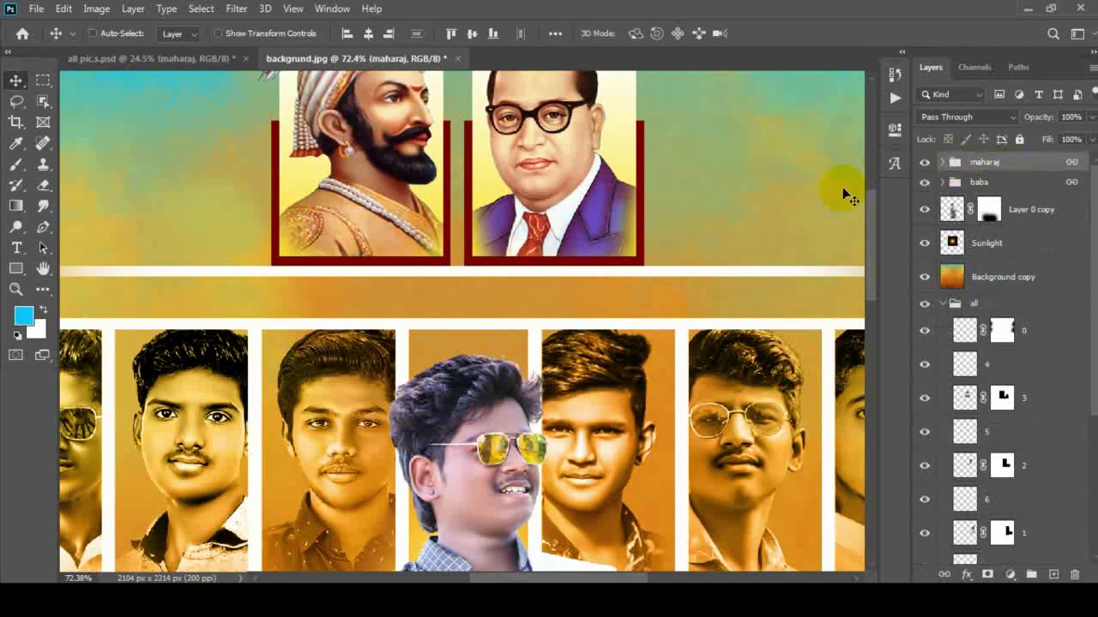
pyautogui.scroll(-3, 699, 171)
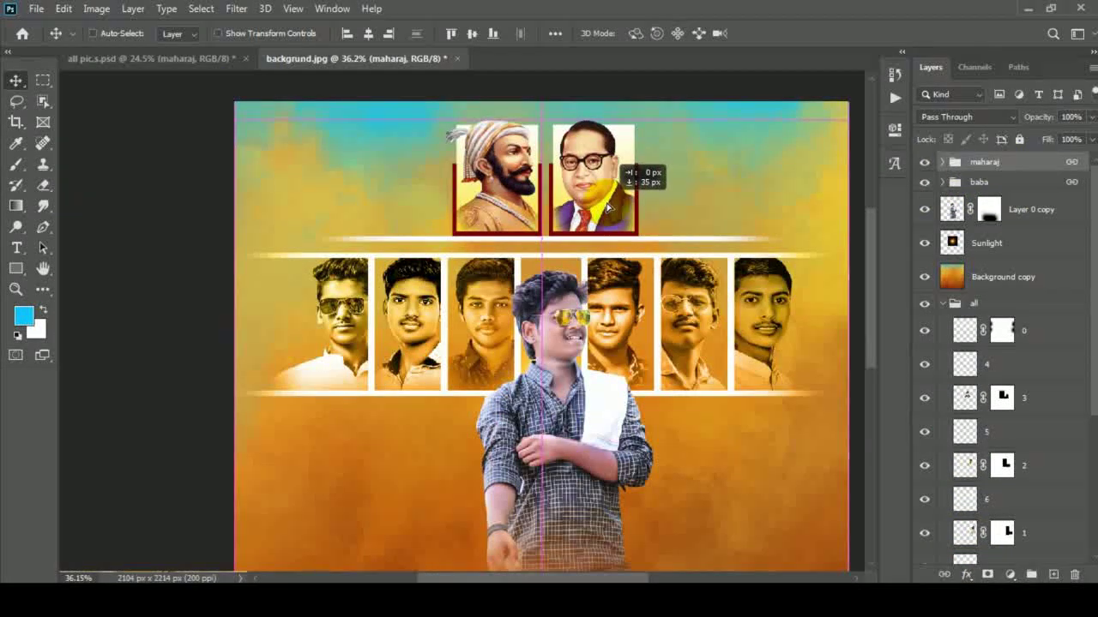
pyautogui.scroll(-2, 769, 235)
pyautogui.click(942, 303)
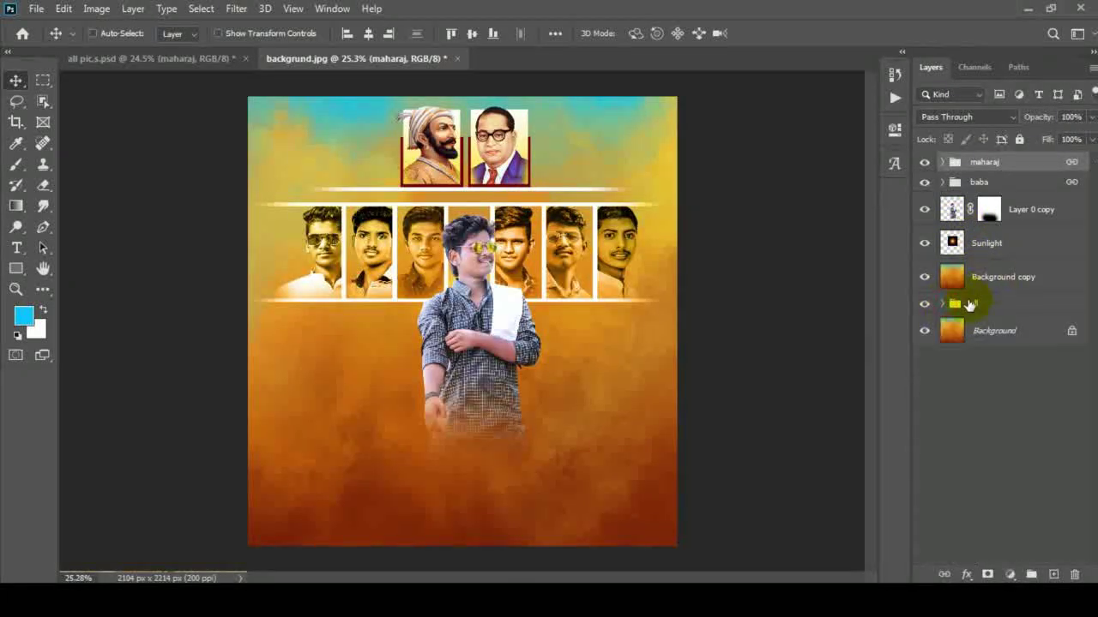
pyautogui.click(973, 303)
pyautogui.moveTo(595, 241); pyautogui.dragTo(595, 248)
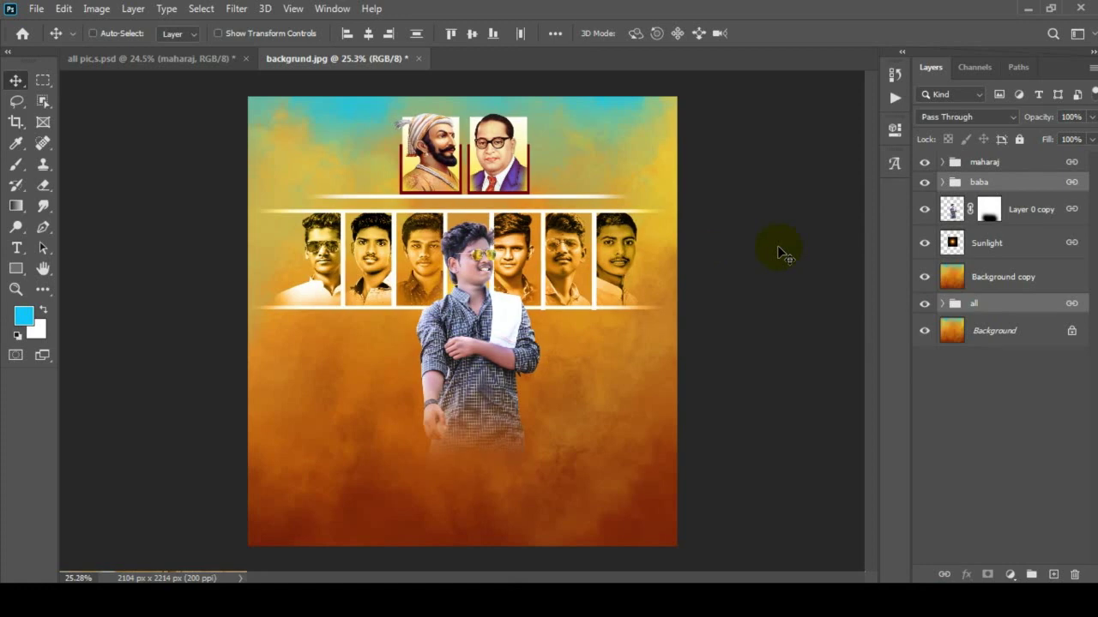
# Hide the maharaj group in all pic,s.psd and drag lightback.jpg onto the poster
pyautogui.click(1024, 242)
pyautogui.click(201, 59)
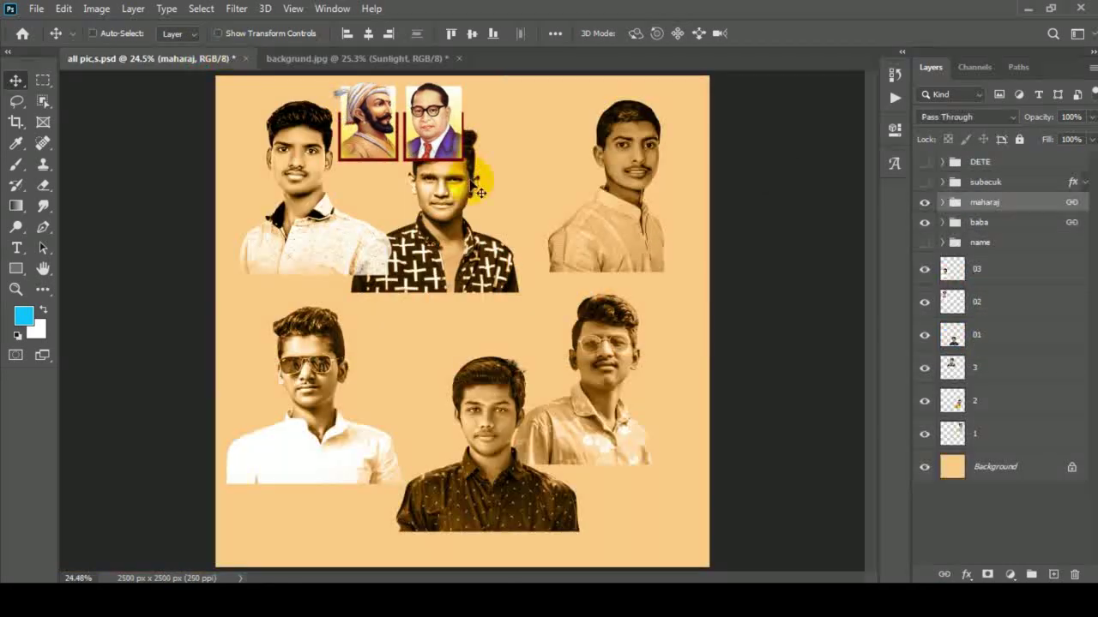
pyautogui.click(925, 204)
pyautogui.moveTo(701, 120); pyautogui.dragTo(486, 573)
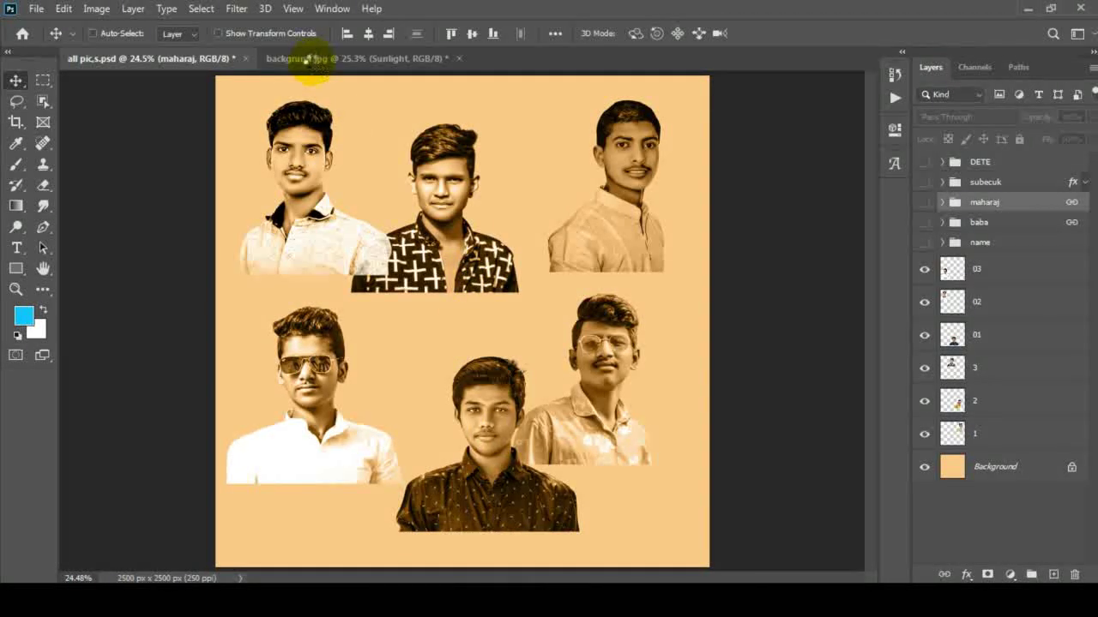
pyautogui.moveTo(306, 60); pyautogui.dragTo(566, 158)
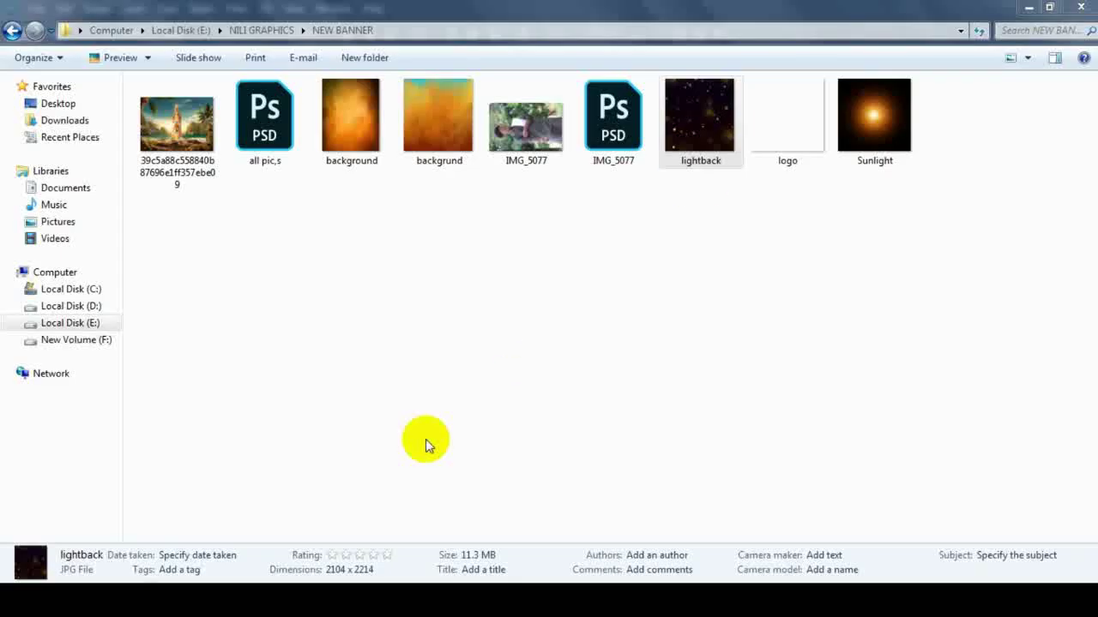
pyautogui.moveTo(701, 120)
pyautogui.mouseDown()
pyautogui.moveTo(493, 562)
pyautogui.moveTo(495, 314)
pyautogui.mouseUp()
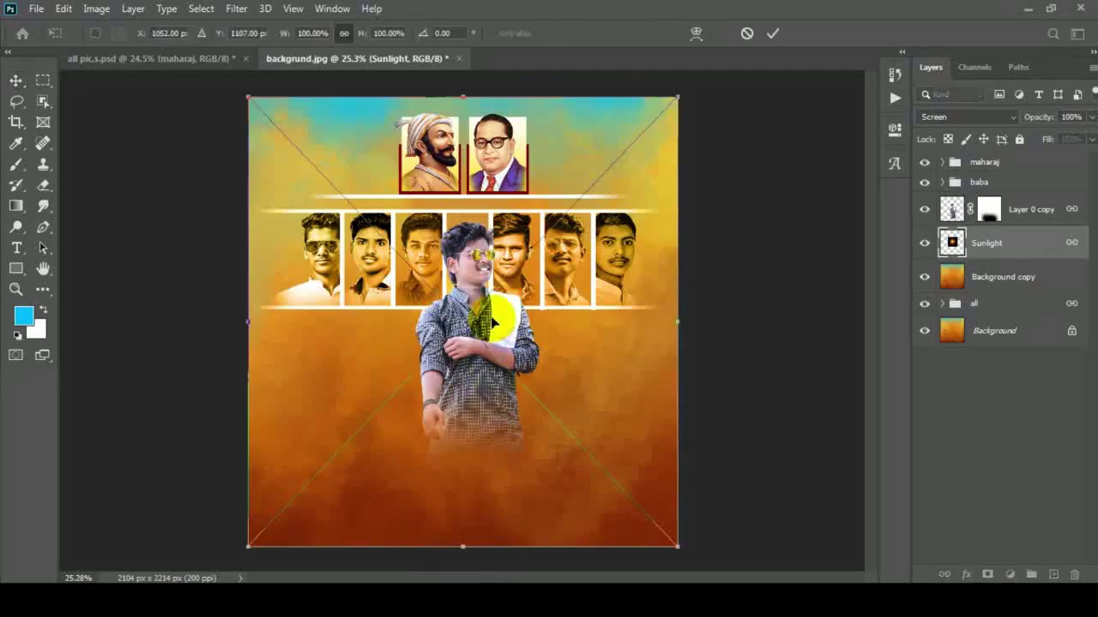
# Place lightback in Screen mode, duplicate it, and rasterize both lightback layers
pyautogui.click(769, 32)
pyautogui.click(962, 120)
pyautogui.click(944, 248)
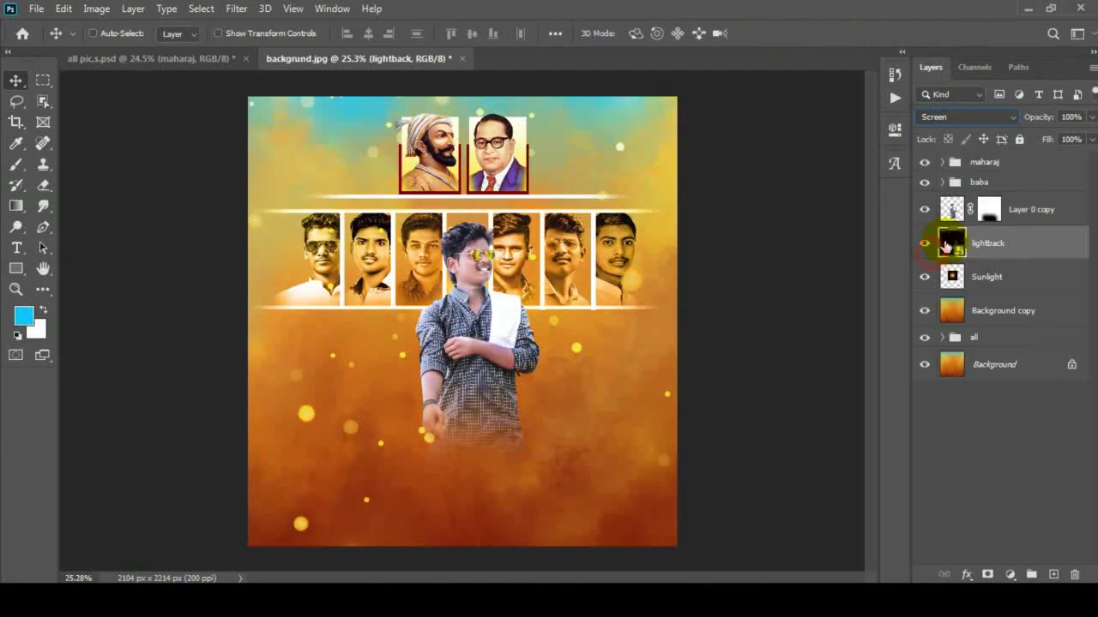
pyautogui.hotkey('ctrl', 'j')
pyautogui.keyDown('shift'); pyautogui.click(986, 276); pyautogui.keyUp('shift')
pyautogui.rightClick(986, 276)
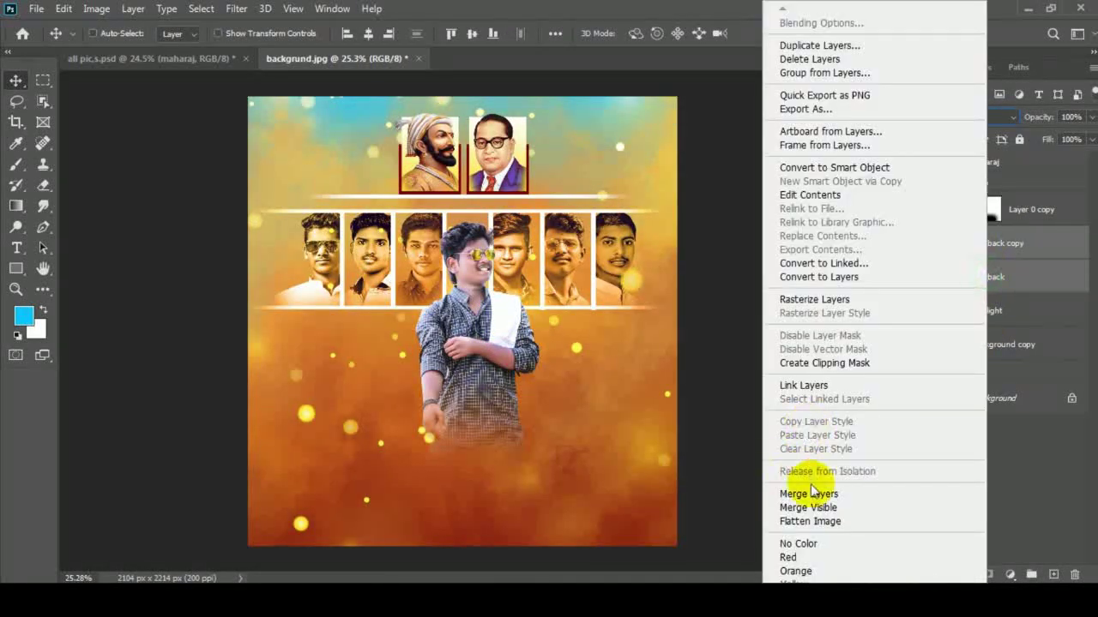
pyautogui.click(816, 300)
# Erase the lightback copy's sparkles around the youth's face, then drag the logo file in
pyautogui.click(995, 247)
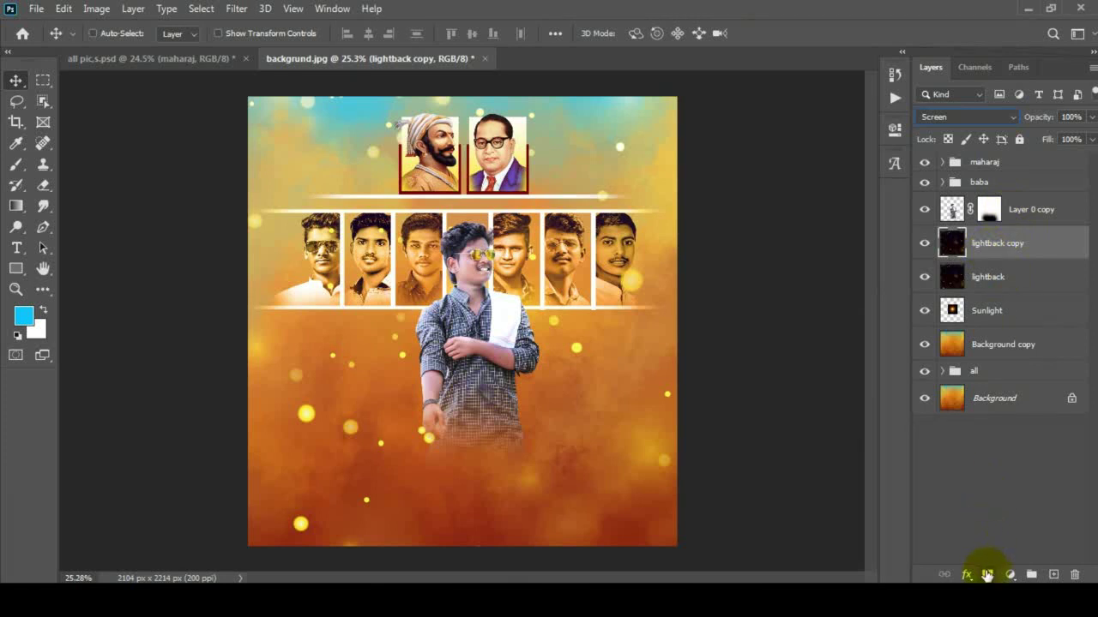
pyautogui.click(36, 187)
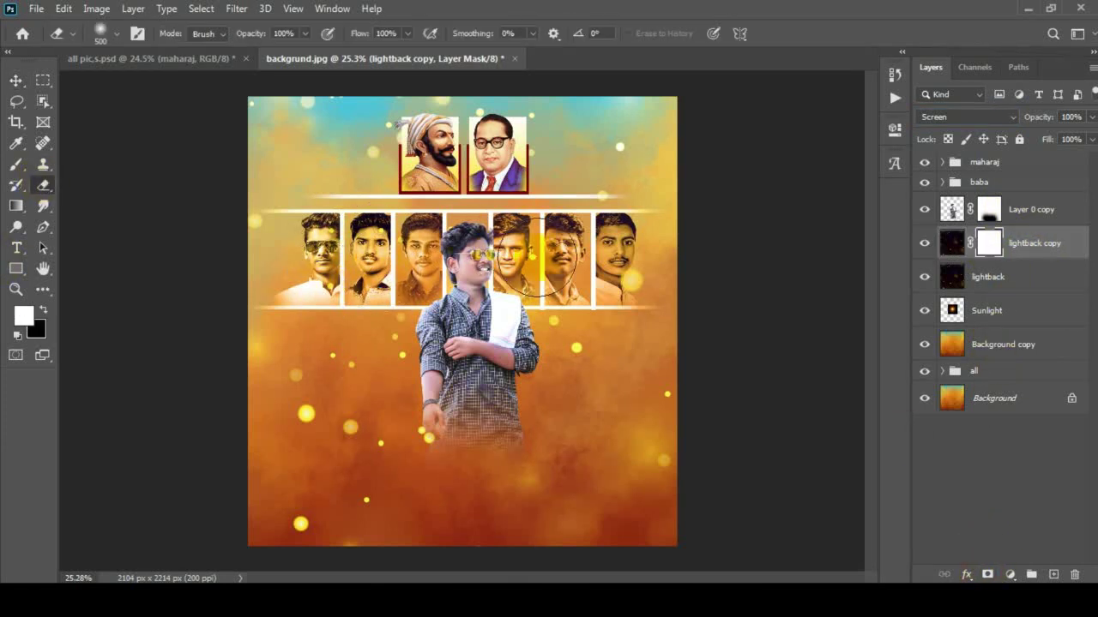
pyautogui.click(990, 278)
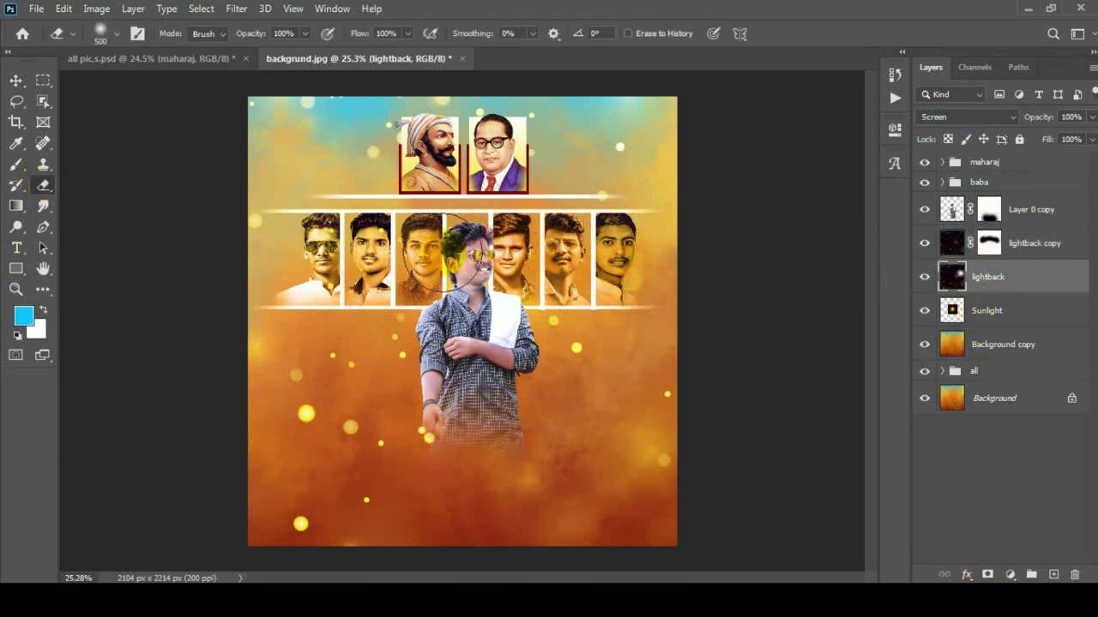
pyautogui.press('v')
pyautogui.click(1030, 209)
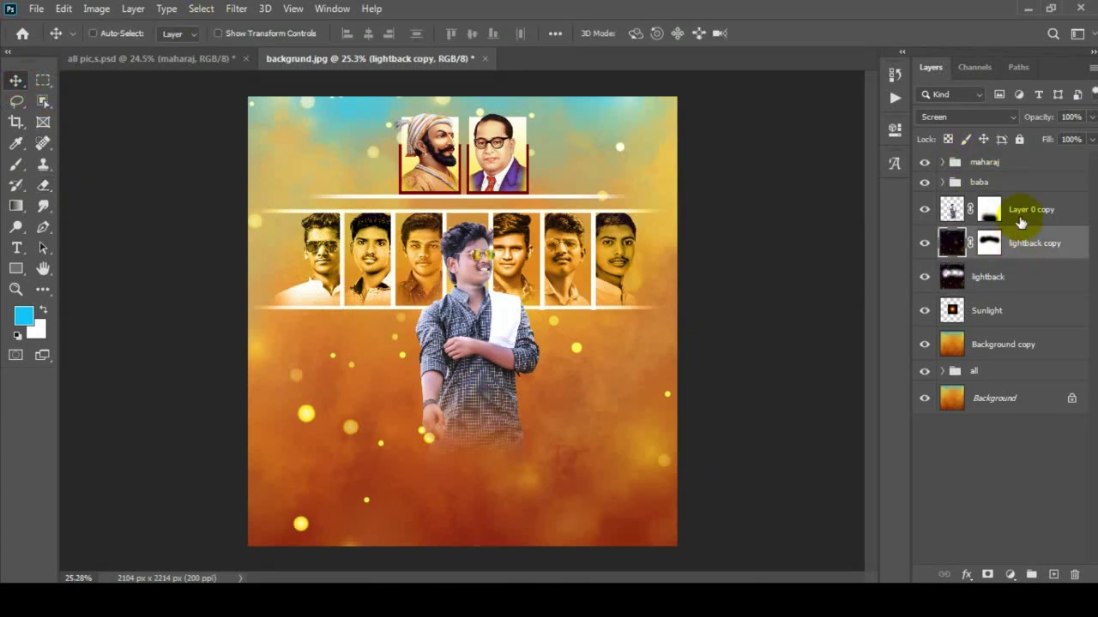
pyautogui.scroll(-2, 553, 356)
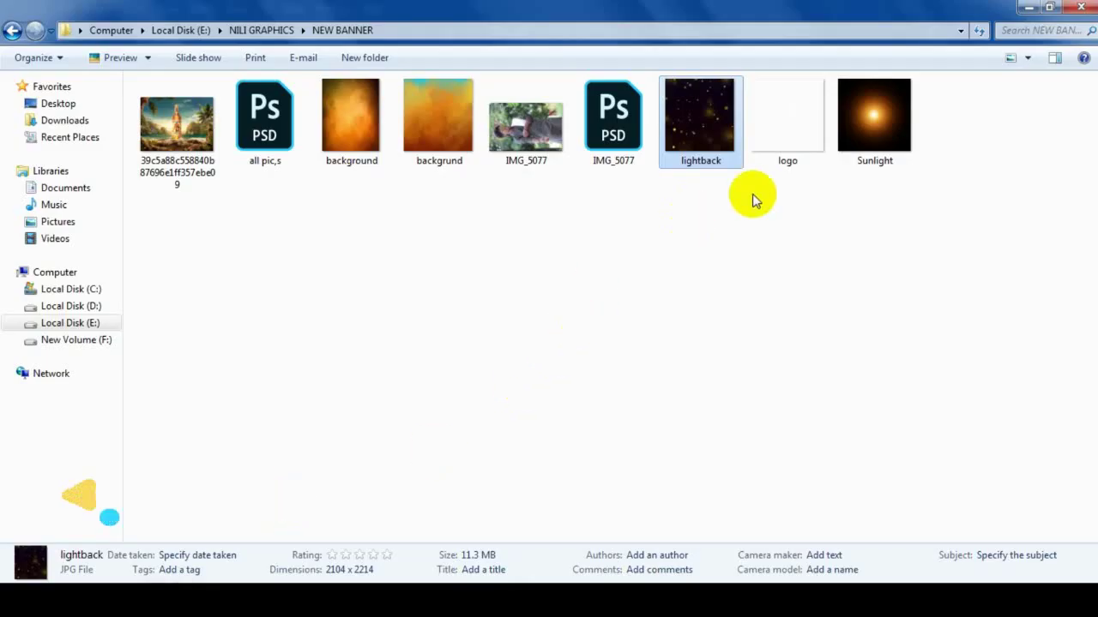
pyautogui.moveTo(784, 120); pyautogui.dragTo(520, 364)
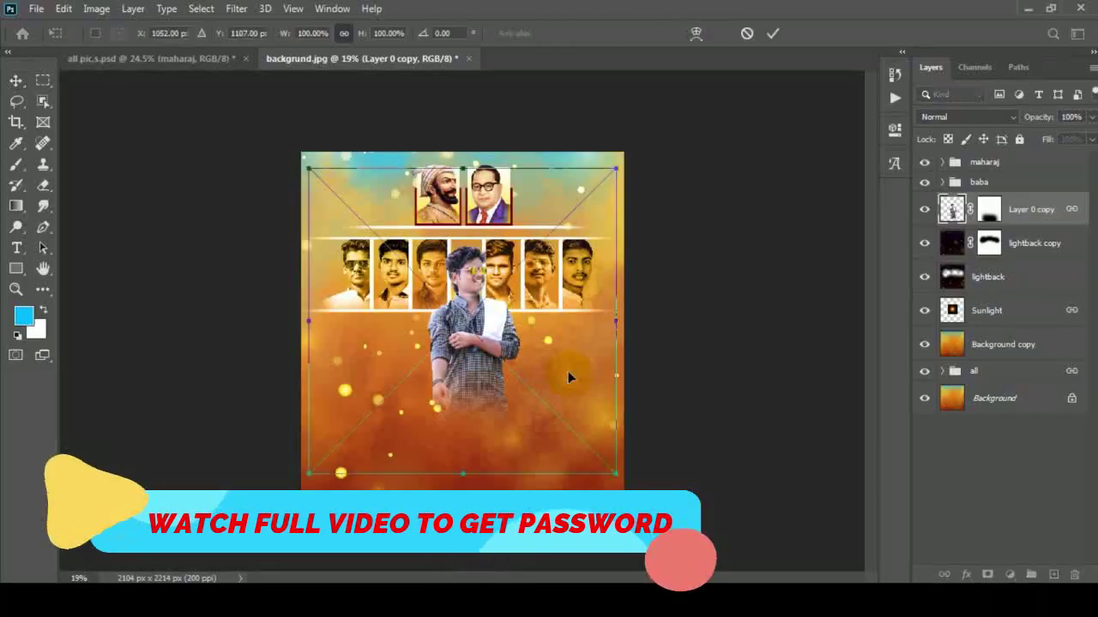
# Shrink the logo to about 30%, move it to the top-right corner, and invert it
pyautogui.moveTo(559, 391); pyautogui.dragTo(470, 344)
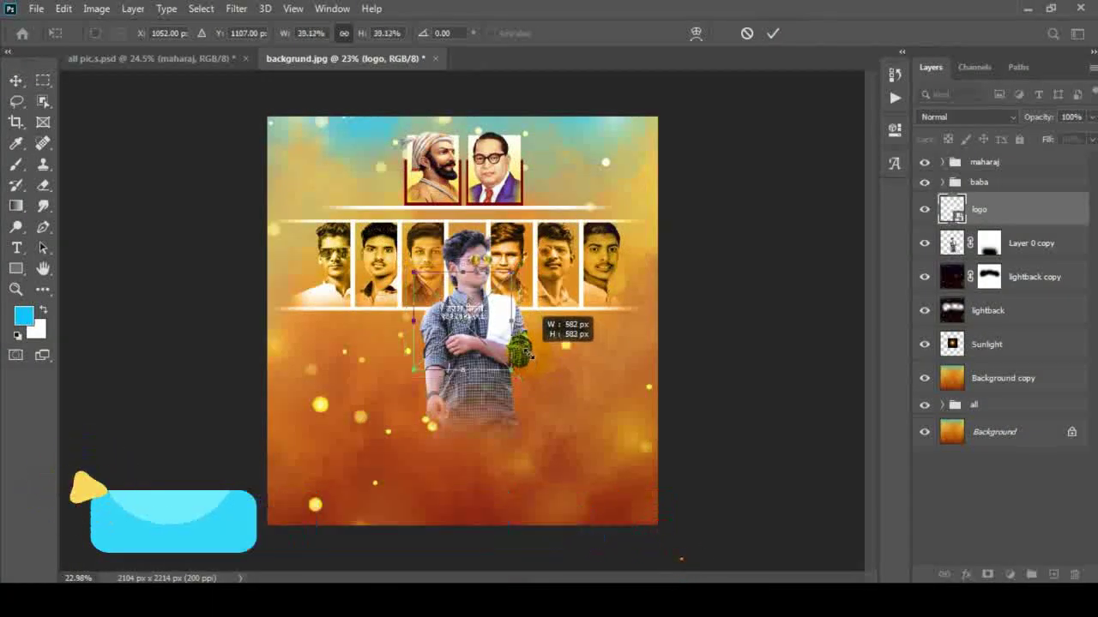
pyautogui.click(773, 33)
pyautogui.moveTo(468, 306); pyautogui.dragTo(626, 145)
pyautogui.hotkey('ctrl', 't')
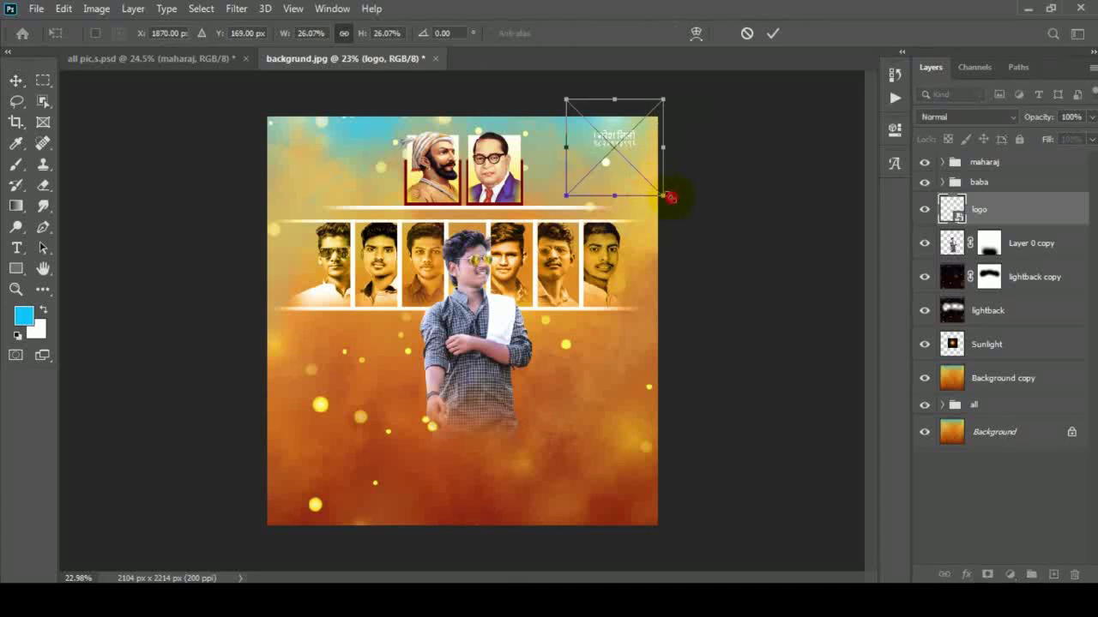
pyautogui.click(770, 34)
pyautogui.hotkey('ctrl', 'i')
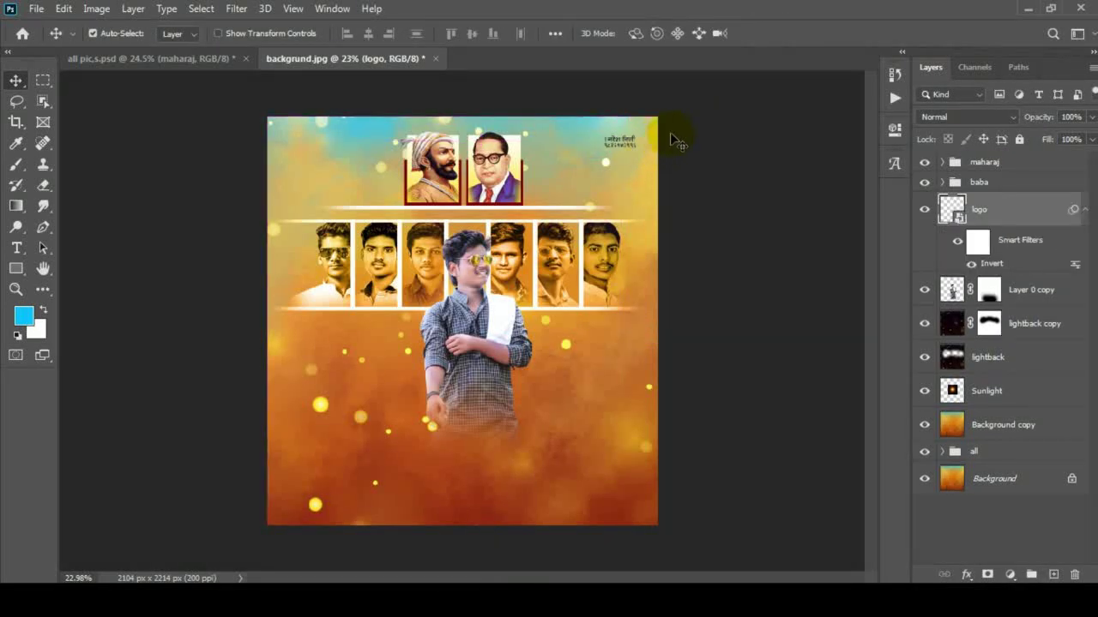
# Duplicate the logo, invert the copy back, and blend it in Overlay mode
pyautogui.hotkey('ctrl', 'j')
pyautogui.hotkey('ctrl', 'i')
pyautogui.click(967, 116)
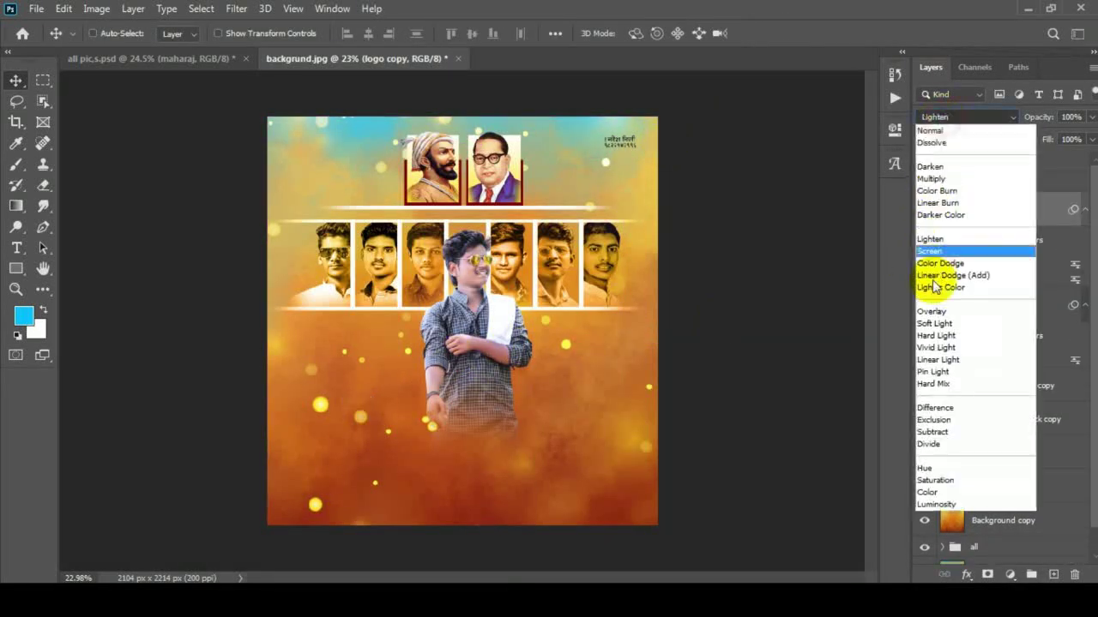
pyautogui.click(943, 311)
pyautogui.click(1084, 214)
pyautogui.click(1084, 243)
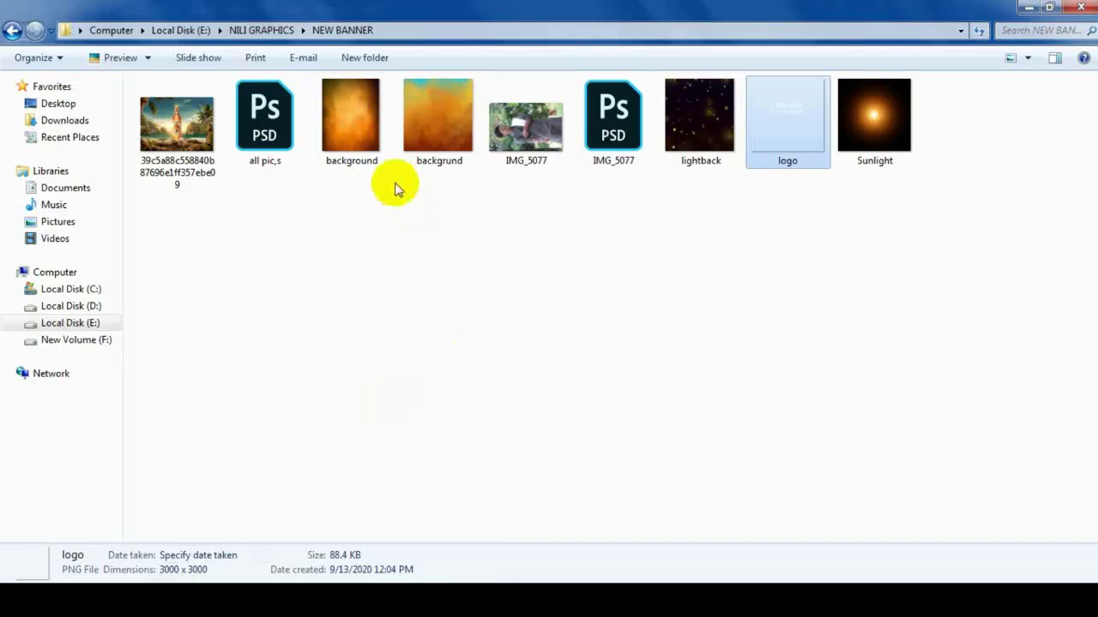
# Place the tropical-beach photo into the poster and scale it up
pyautogui.moveTo(183, 184); pyautogui.dragTo(420, 464)
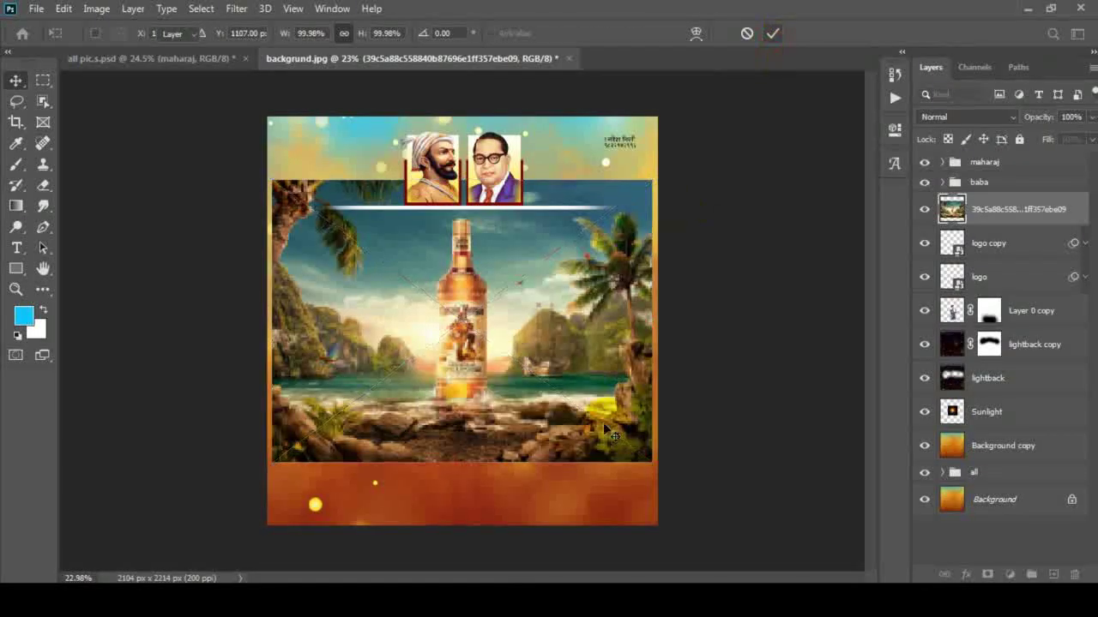
pyautogui.moveTo(675, 483); pyautogui.dragTo(674, 530)
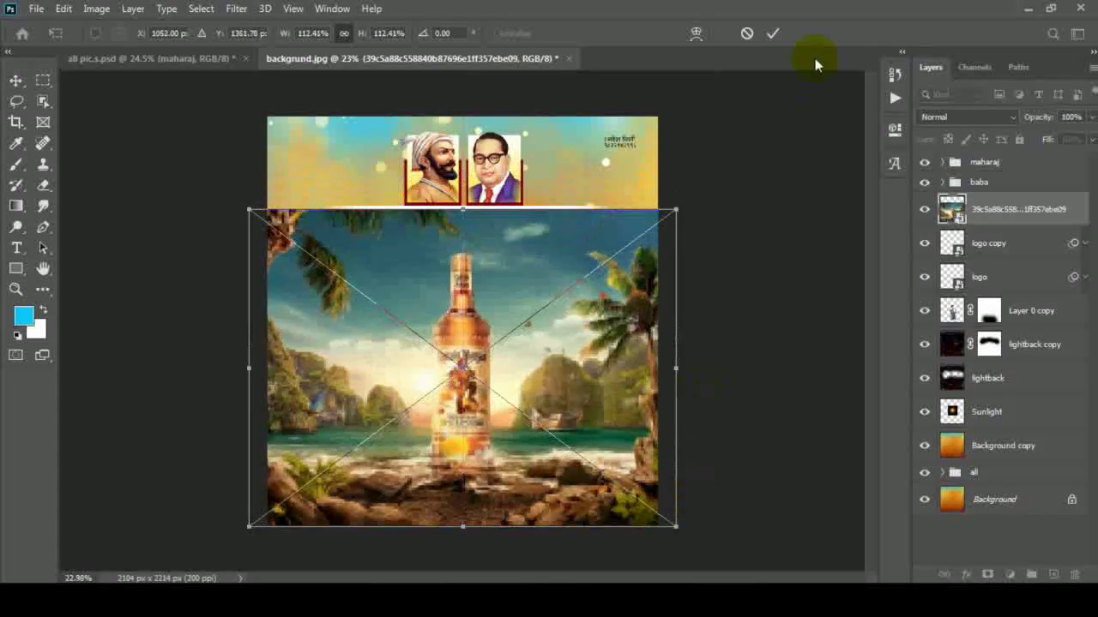
pyautogui.click(773, 33)
pyautogui.rightClick(986, 209)
pyautogui.click(859, 283)
pyautogui.press('Return')
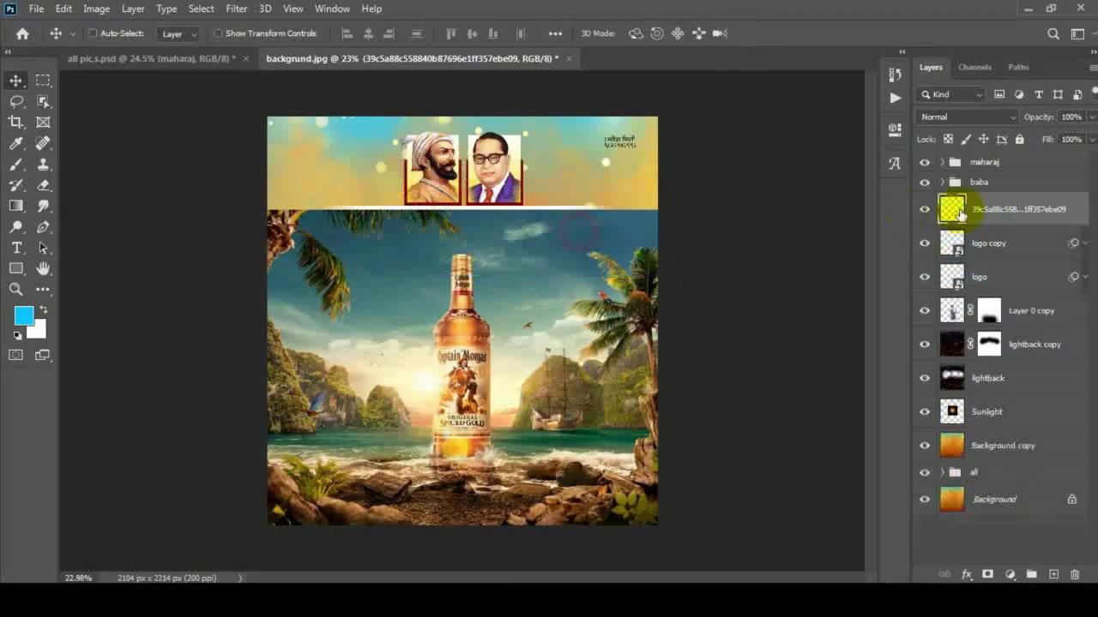
pyautogui.hotkey('ctrl', 'z')
pyautogui.rightClick(994, 210)
pyautogui.press('Escape')
# Give the beach layer an inverted mask, move it below the all group, and paint in the rocky ground along the bottom
pyautogui.click(987, 575)
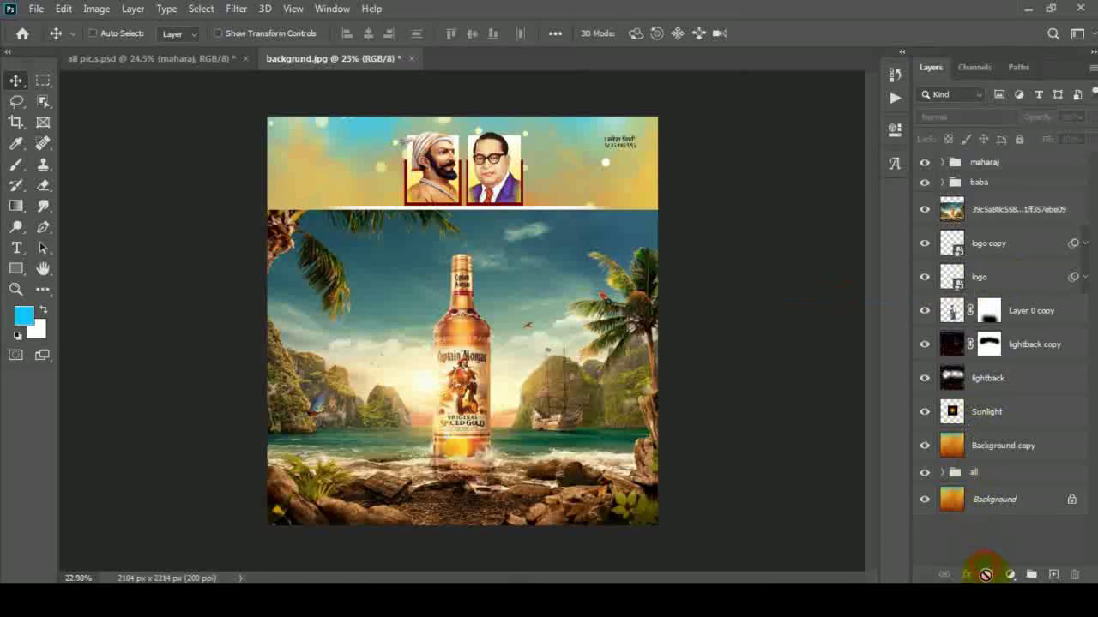
pyautogui.hotkey('ctrl', 'i')
pyautogui.moveTo(1020, 213); pyautogui.dragTo(999, 470)
pyautogui.click(989, 466)
pyautogui.click(18, 164)
pyautogui.scroll(-1, 463, 322)
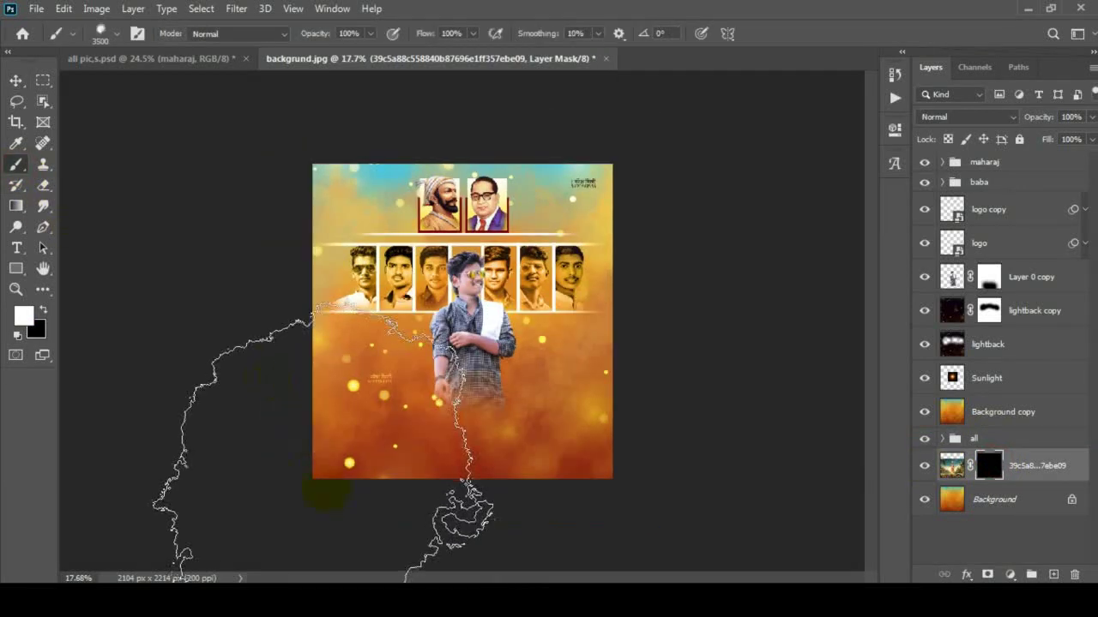
pyautogui.moveTo(326, 531); pyautogui.dragTo(731, 467)
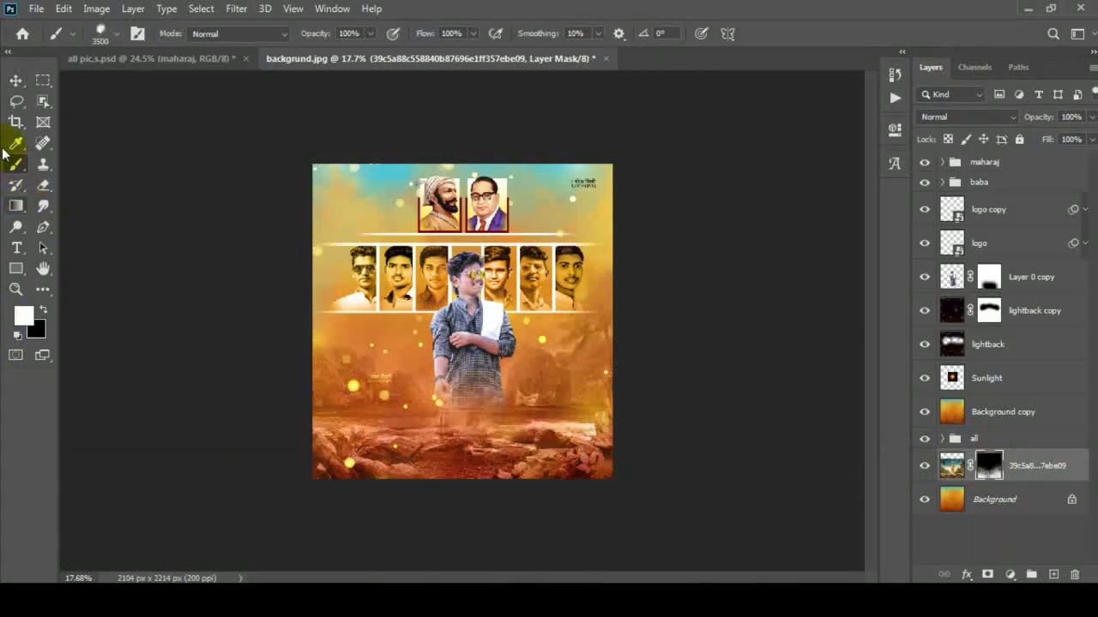
pyautogui.click(16, 80)
pyautogui.scroll(2, 171, 86)
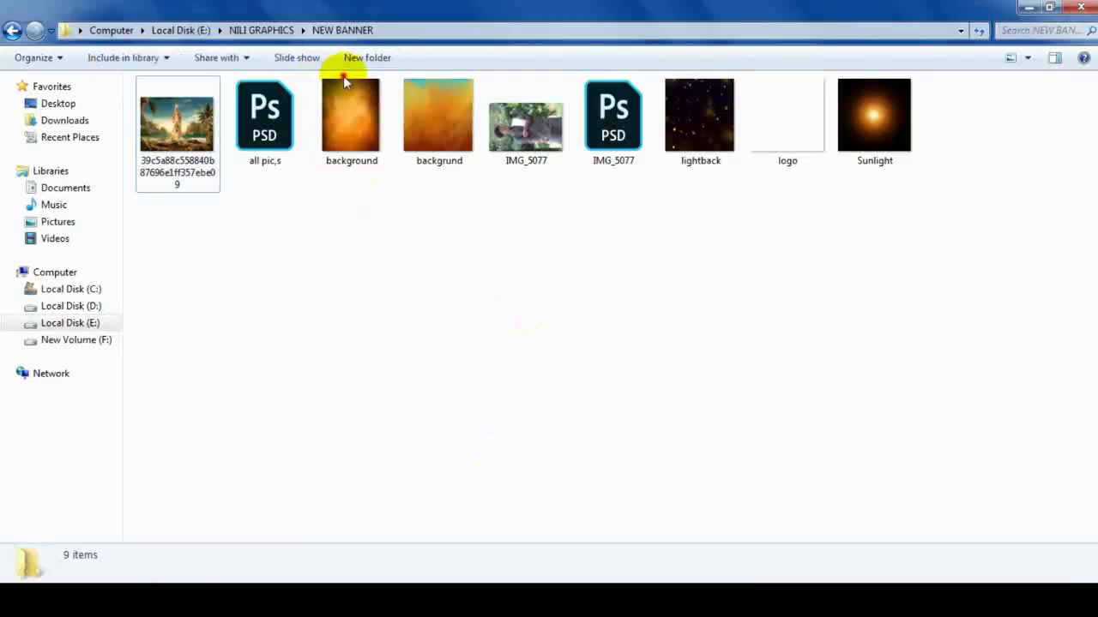
pyautogui.moveTo(351, 120)
pyautogui.mouseDown()
pyautogui.moveTo(487, 566)
pyautogui.moveTo(432, 344)
pyautogui.mouseUp()
# Place the background texture above Background copy and enlarge it to fill the poster
pyautogui.click(766, 33)
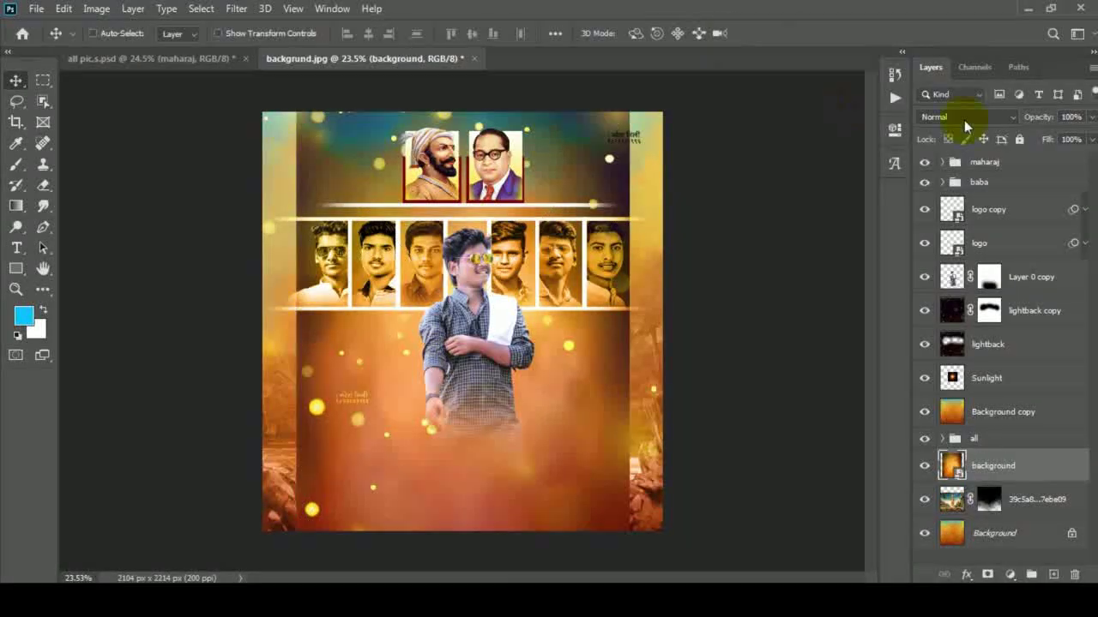
pyautogui.moveTo(991, 464); pyautogui.dragTo(992, 411)
pyautogui.rightClick(992, 411)
pyautogui.click(823, 297)
pyautogui.click(967, 116)
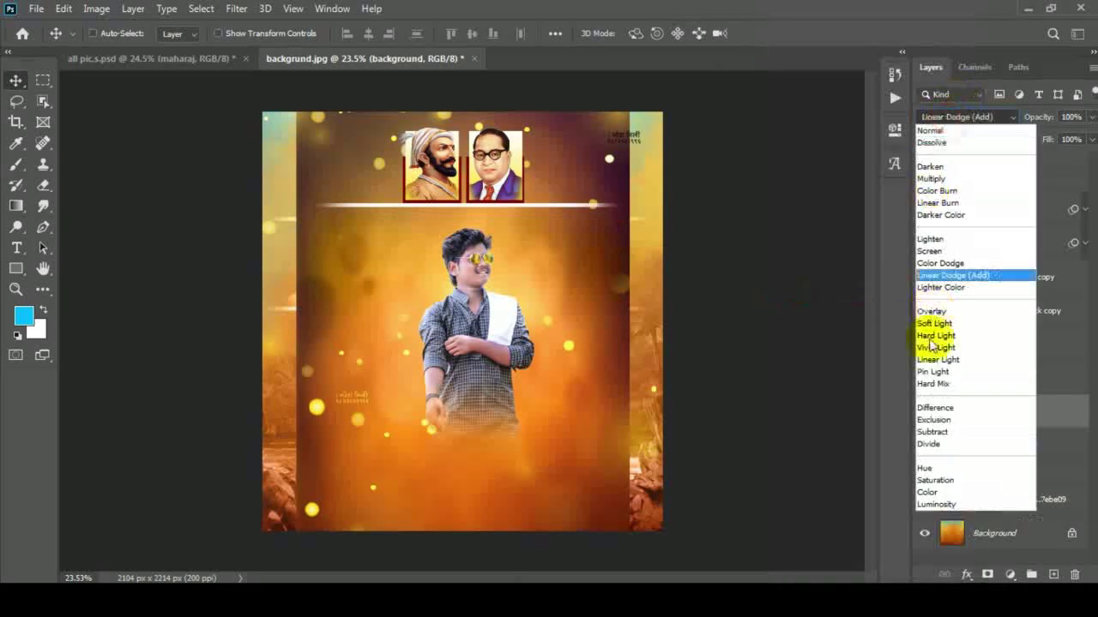
pyautogui.click(938, 338)
pyautogui.hotkey('ctrl', 't')
pyautogui.moveTo(635, 536); pyautogui.dragTo(735, 519)
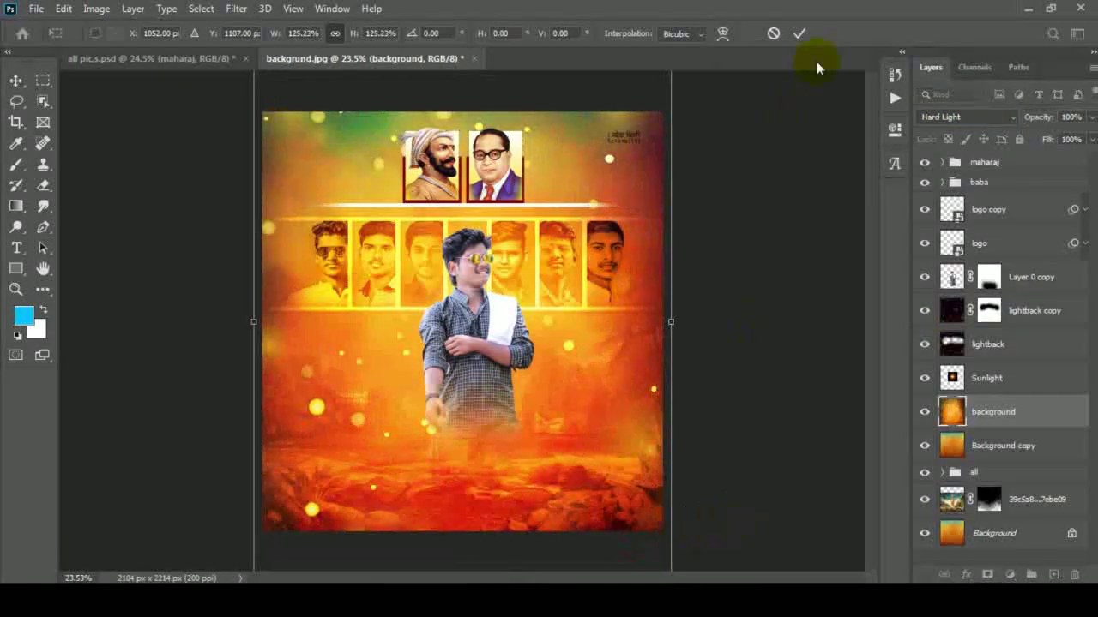
pyautogui.click(967, 117)
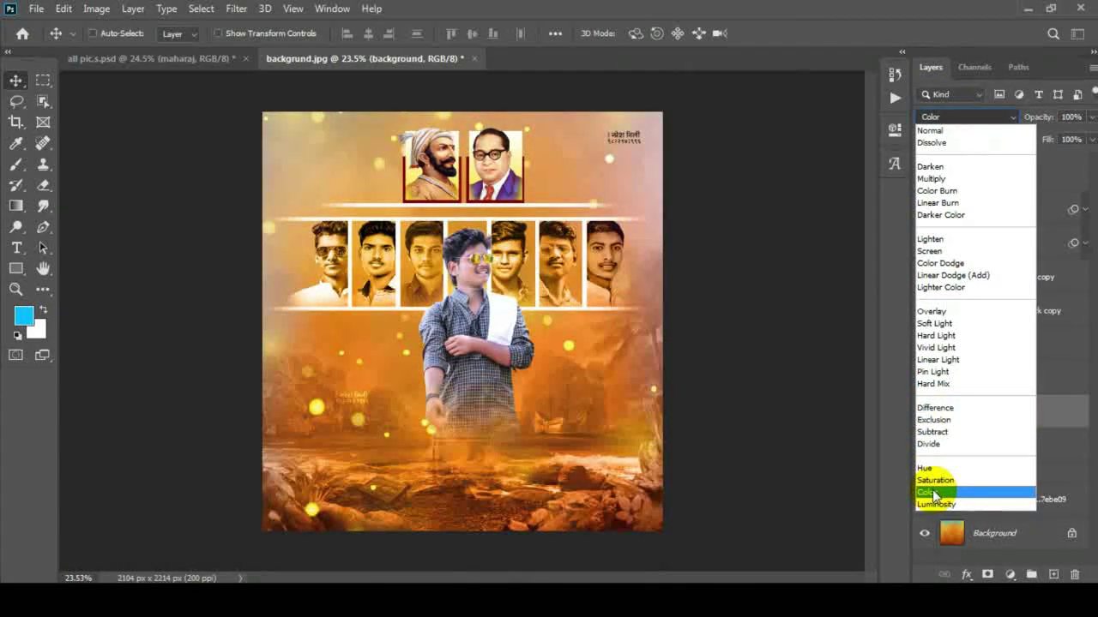
# Blend the background texture layer in Overlay mode at 27% opacity
pyautogui.click(936, 497)
pyautogui.click(925, 414)
pyautogui.click(937, 117)
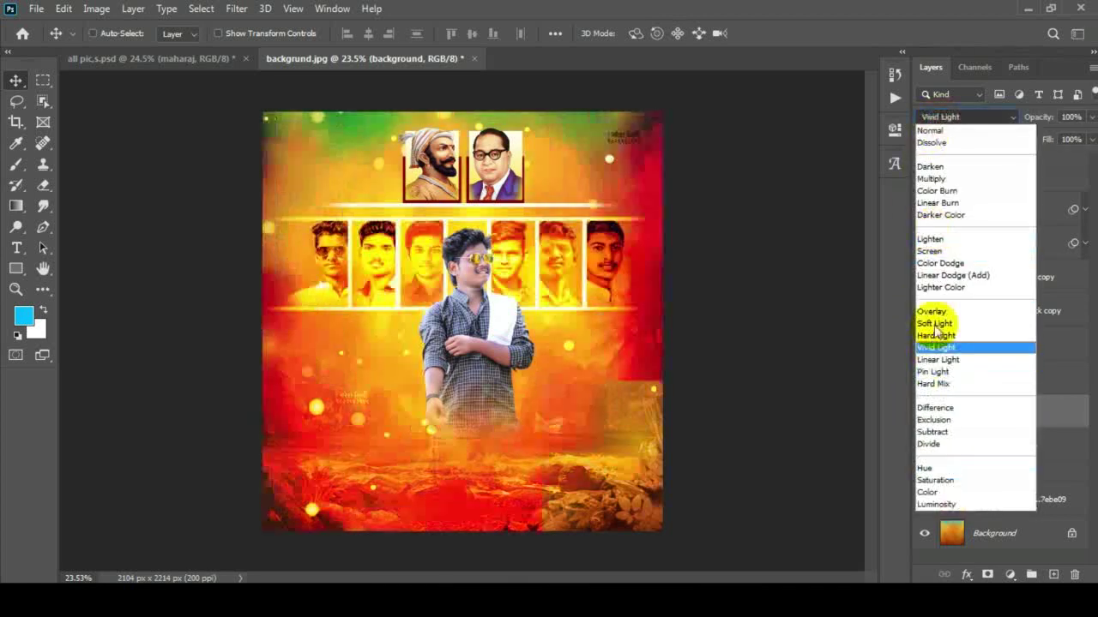
pyautogui.click(933, 312)
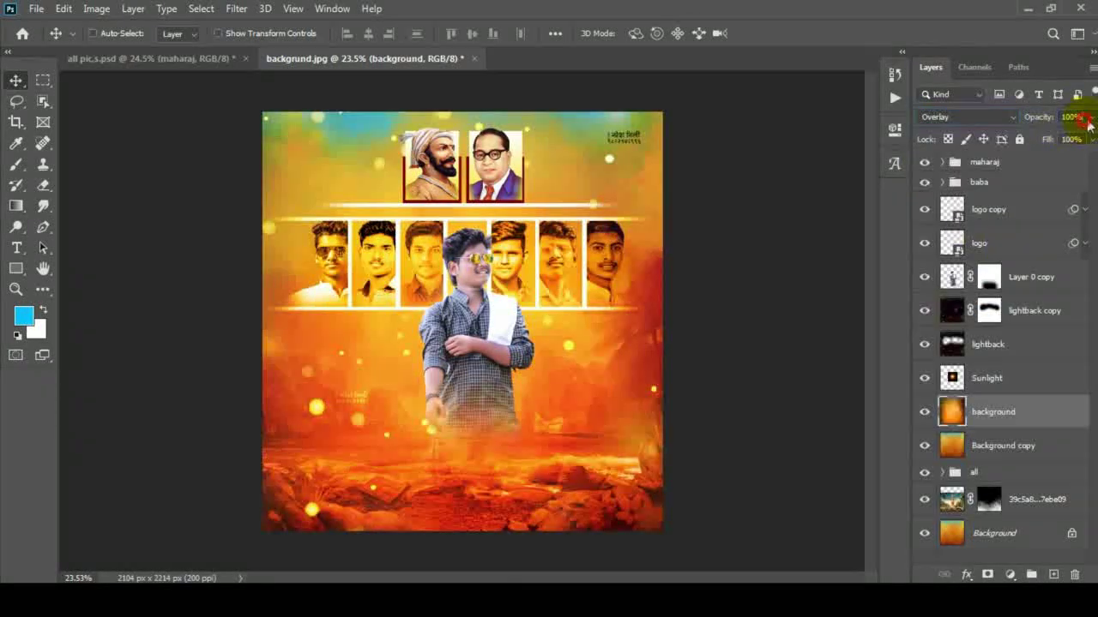
pyautogui.moveTo(1018, 143); pyautogui.dragTo(1044, 152)
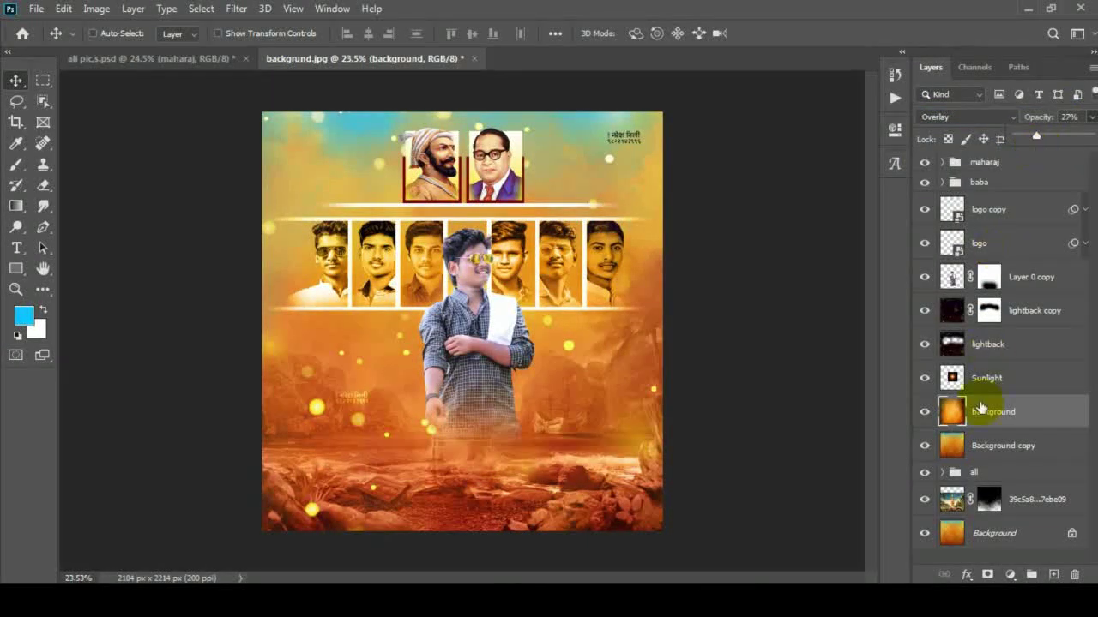
pyautogui.click(15, 121)
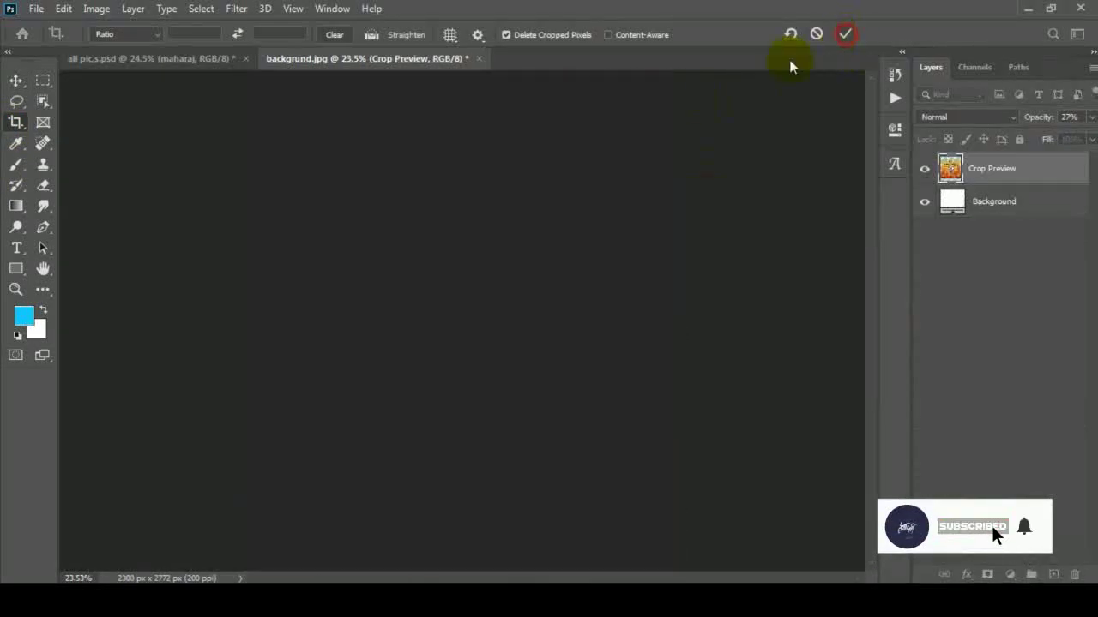
# Commit the crop, then shift maharaj, baba, Layer 0 copy and Sunlight slightly left together
pyautogui.click(15, 79)
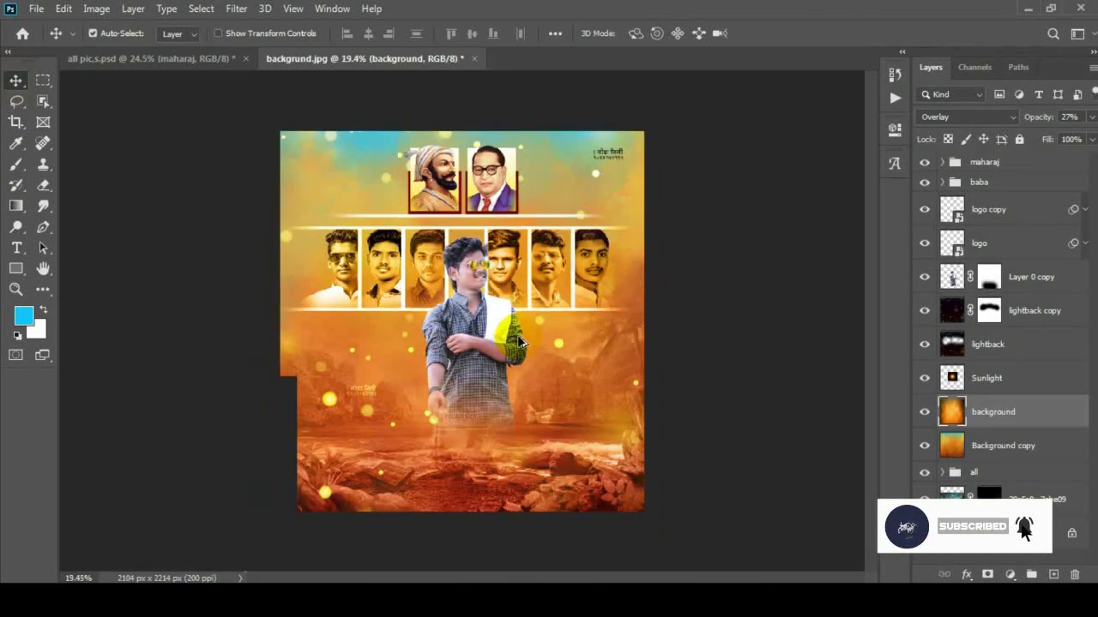
pyautogui.click(1016, 270)
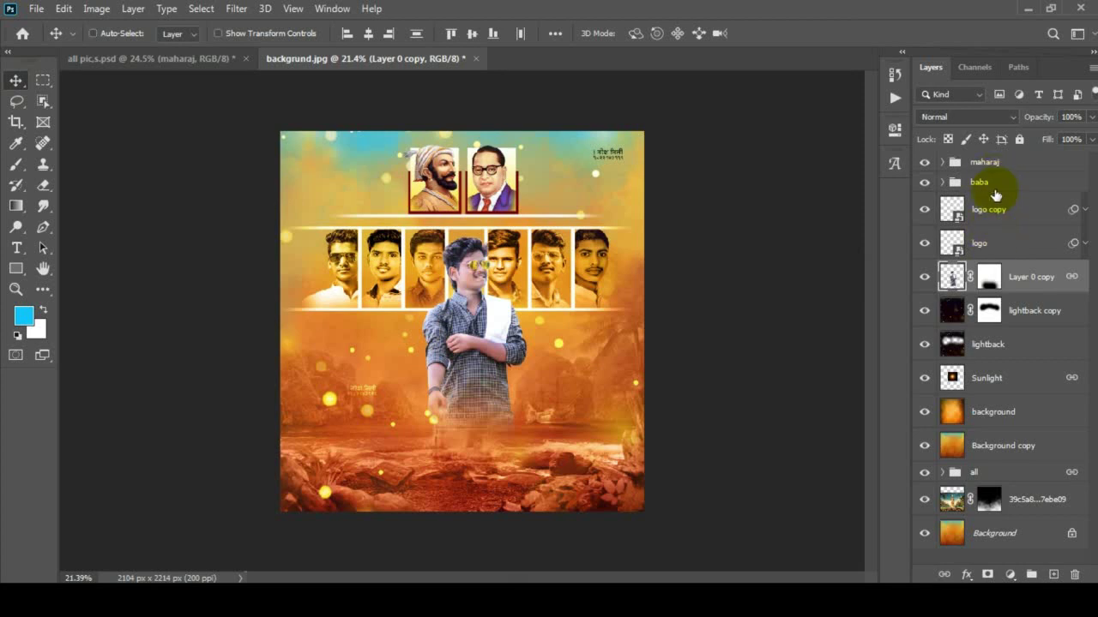
pyautogui.click(984, 161)
pyautogui.keyDown('shift'); pyautogui.click(982, 182); pyautogui.keyUp('shift')
pyautogui.keyDown('ctrl'); pyautogui.click(1020, 279); pyautogui.keyUp('ctrl')
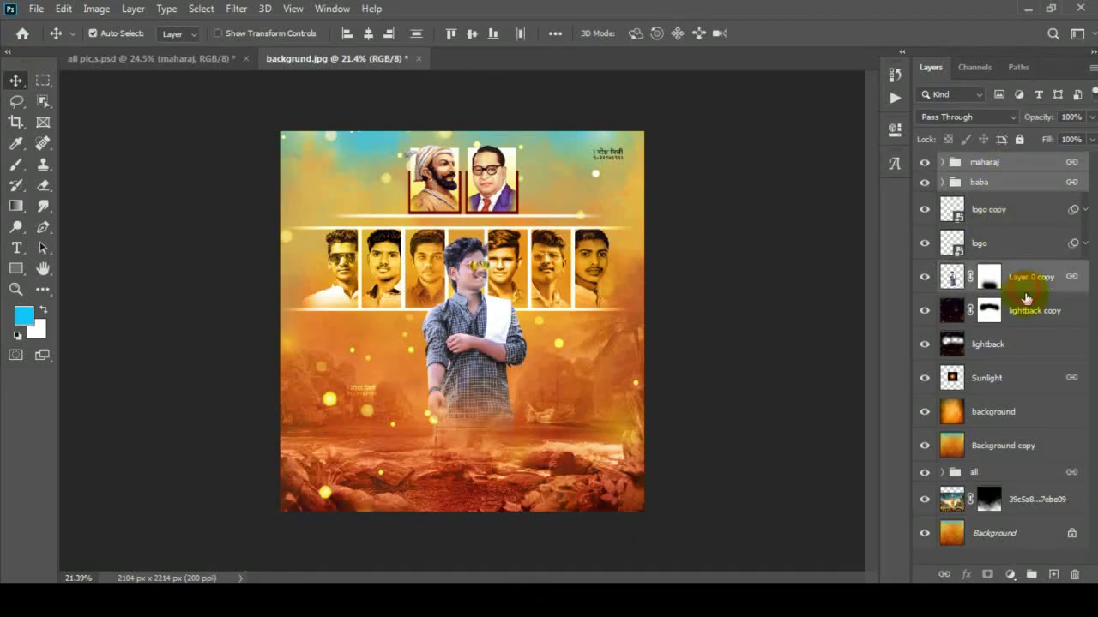
pyautogui.keyDown('ctrl'); pyautogui.click(1012, 380); pyautogui.keyUp('ctrl')
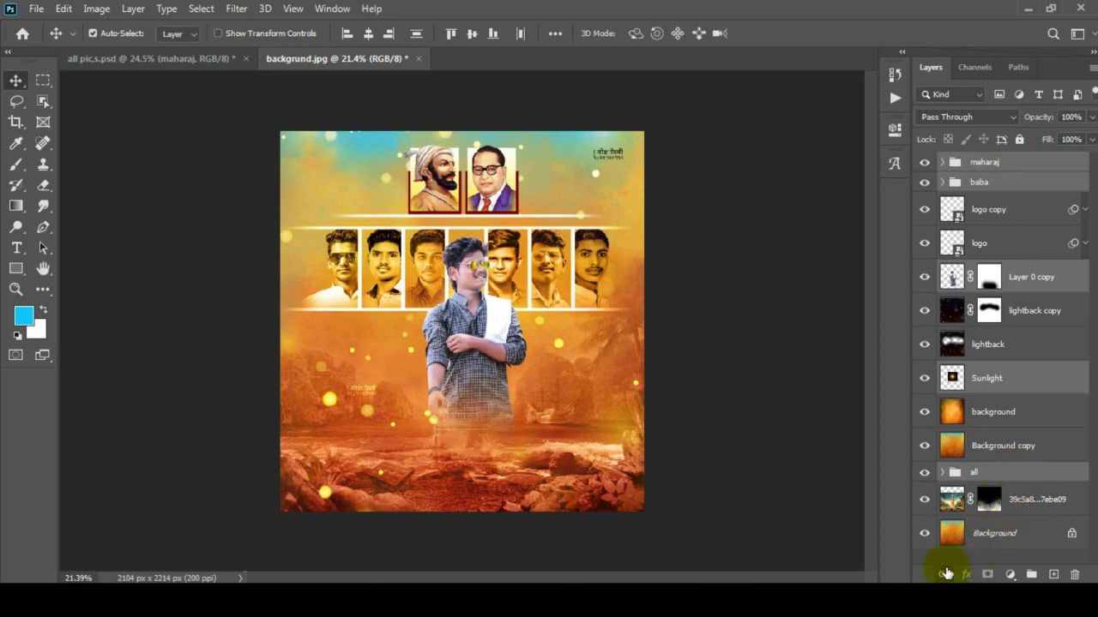
pyautogui.click(993, 378)
pyautogui.moveTo(480, 283); pyautogui.dragTo(529, 265)
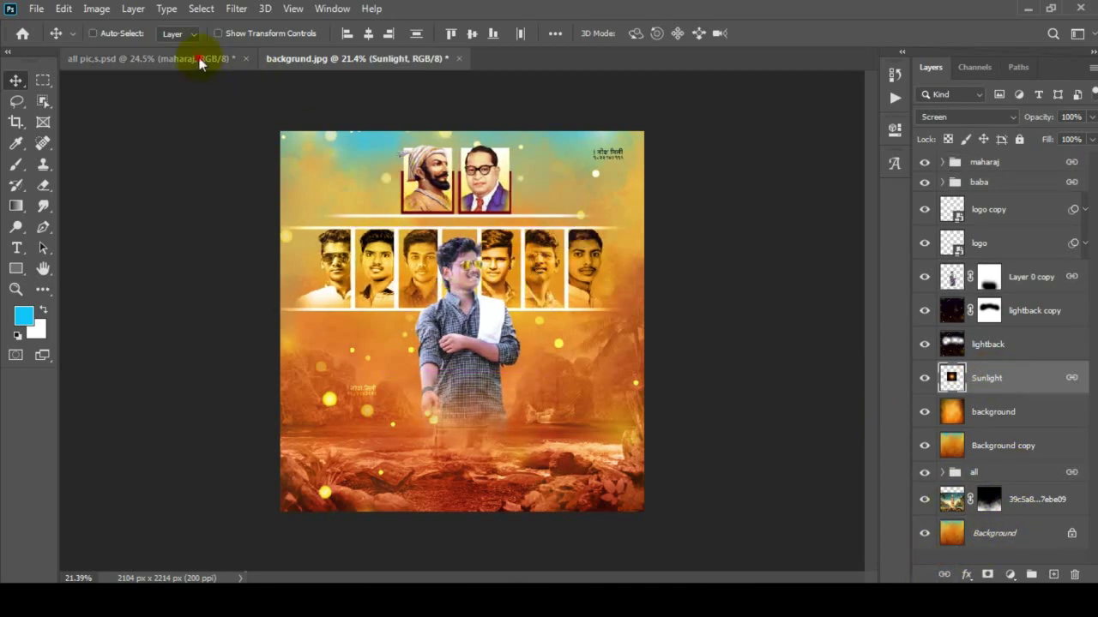
pyautogui.click(199, 60)
# Copy the DETE 13 SEP date badge into the poster's top-left corner
pyautogui.click(940, 167)
pyautogui.moveTo(979, 175); pyautogui.dragTo(358, 171)
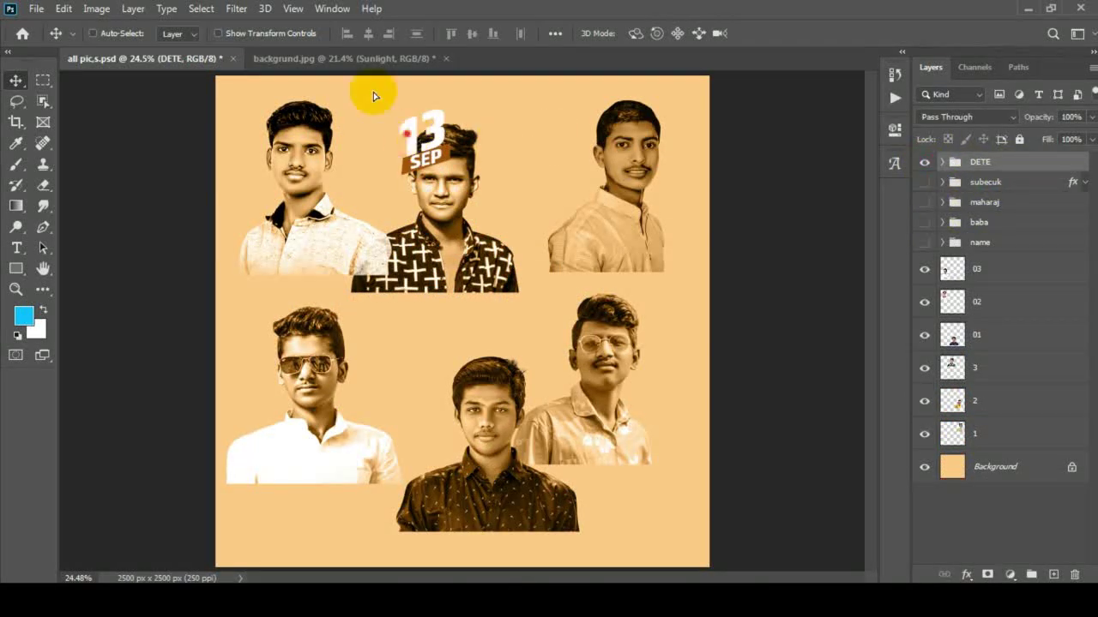
pyautogui.hotkey('ctrl', 't')
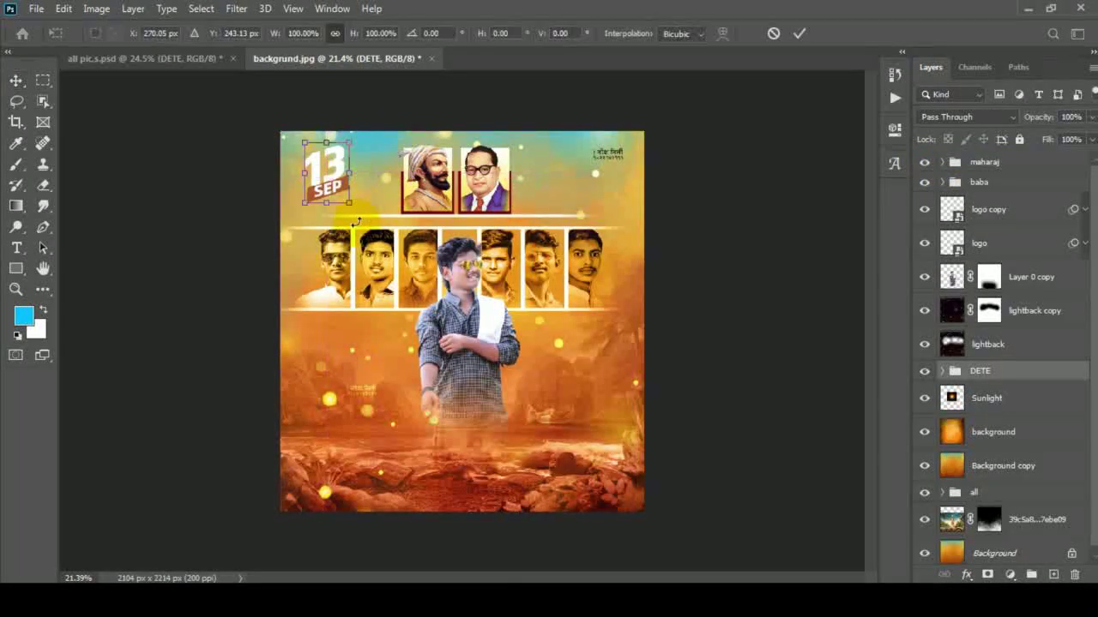
pyautogui.click(772, 33)
# Copy the subecuk credit line to the poster bottom and bring in the name title group
pyautogui.hotkey('ctrl', 'Tab')
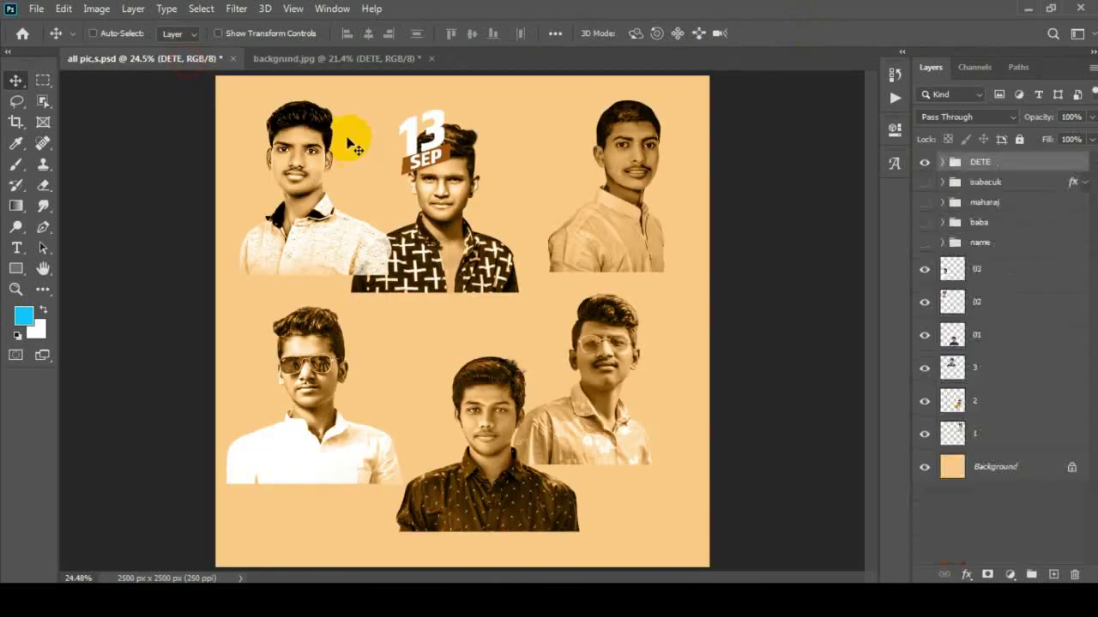
pyautogui.moveTo(929, 192); pyautogui.dragTo(468, 507)
pyautogui.hotkey('ctrl', 't')
pyautogui.moveTo(536, 515); pyautogui.dragTo(530, 513)
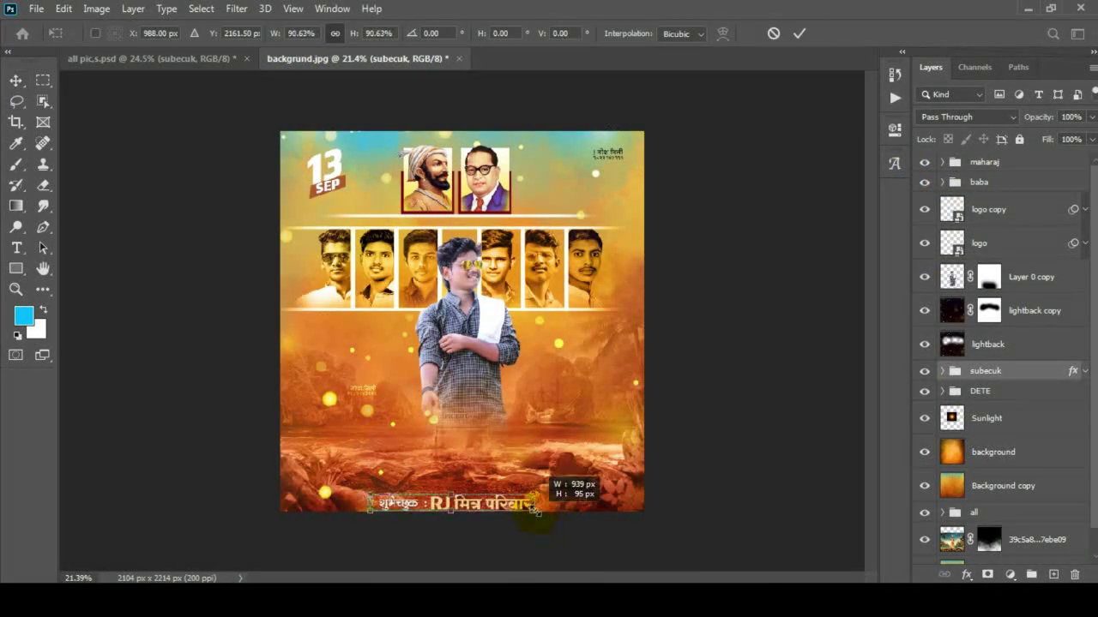
pyautogui.press('Return')
pyautogui.click(218, 58)
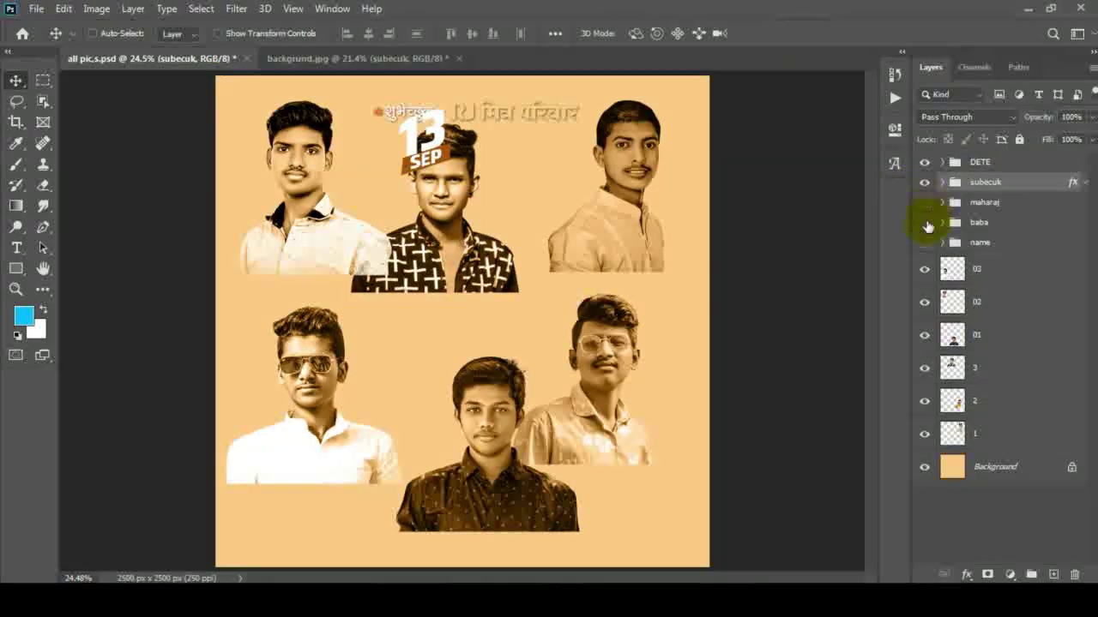
pyautogui.moveTo(952, 242)
pyautogui.mouseDown()
pyautogui.moveTo(193, 57)
pyautogui.moveTo(482, 418)
pyautogui.mouseUp()
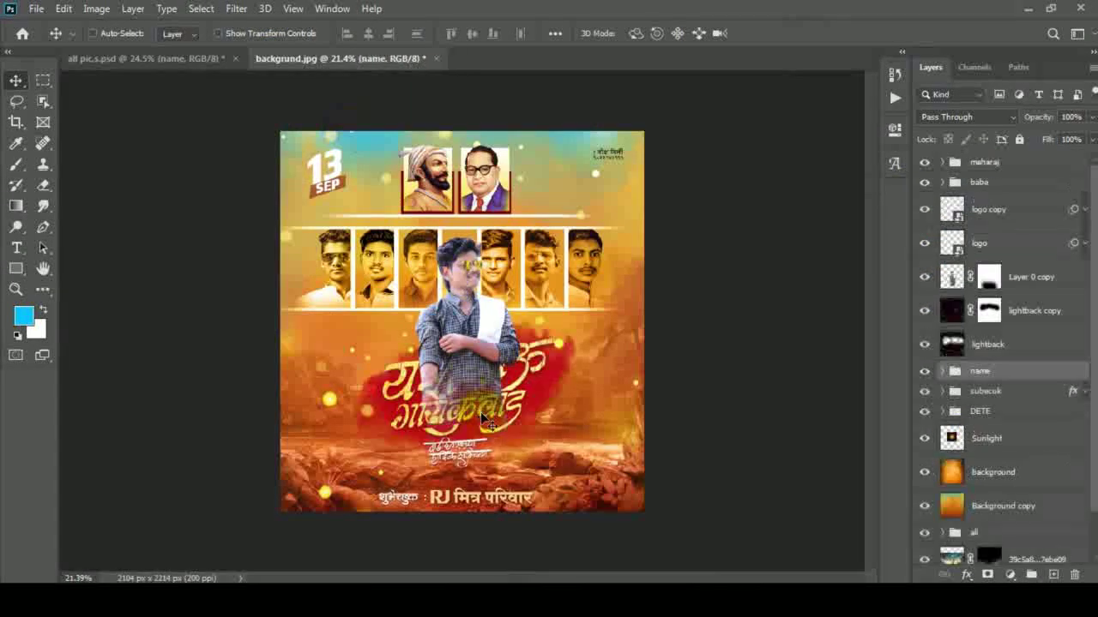
# Shrink the name title to about 75% and move it lower, beneath the youth
pyautogui.moveTo(991, 375); pyautogui.dragTo(977, 199)
pyautogui.hotkey('ctrl', 't')
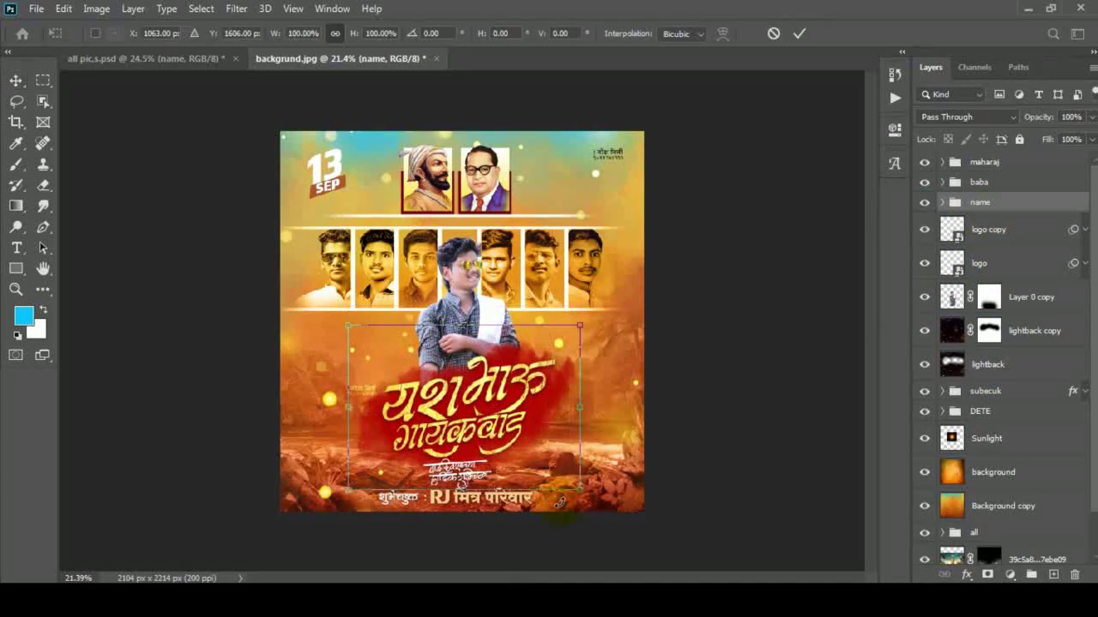
pyautogui.moveTo(607, 511); pyautogui.dragTo(549, 470)
pyautogui.click(799, 32)
pyautogui.scroll(2, 470, 321)
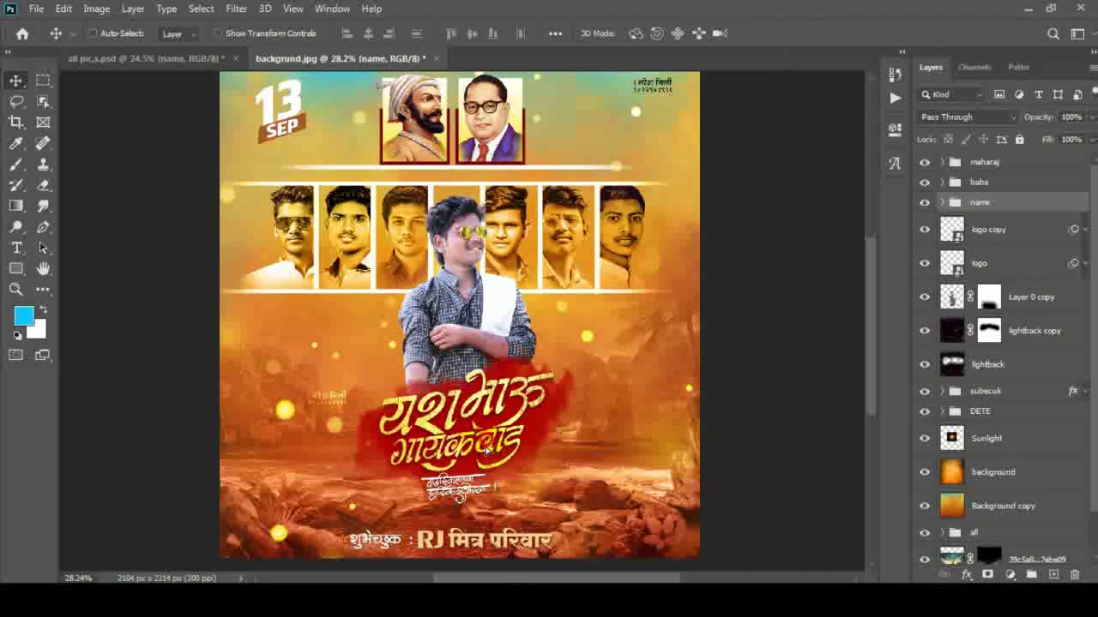
pyautogui.moveTo(483, 446)
pyautogui.mouseDown()
pyautogui.moveTo(485, 472)
pyautogui.moveTo(496, 466)
pyautogui.mouseUp()
pyautogui.scroll(-1, 534, 475)
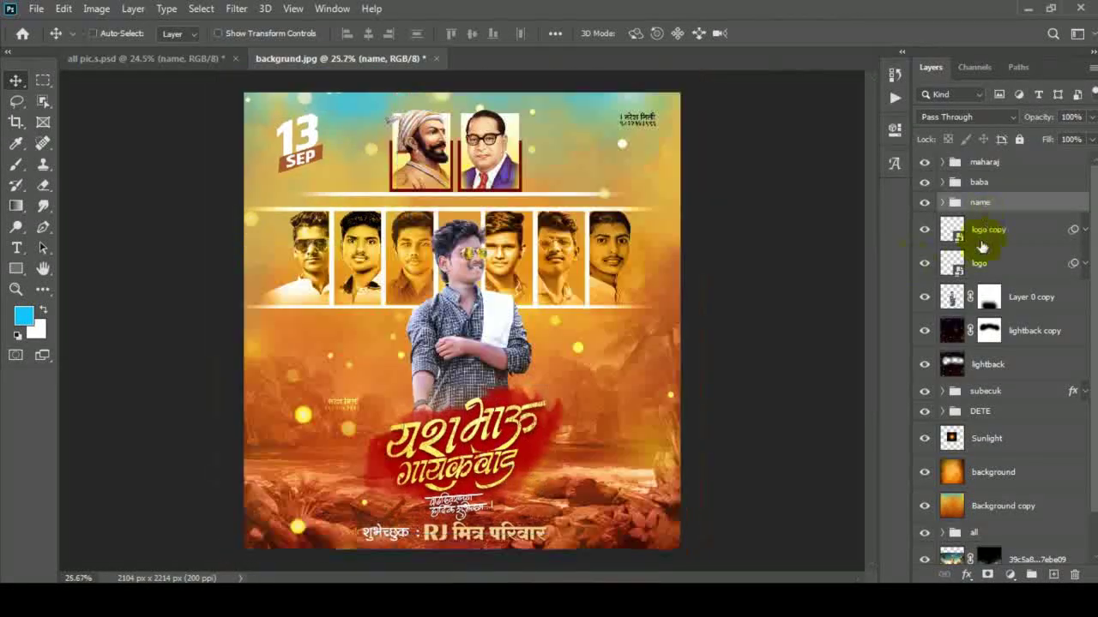
# Scale down and centre the subecuk credit line, then close all pic,s.psd without saving
pyautogui.moveTo(984, 352); pyautogui.dragTo(984, 247)
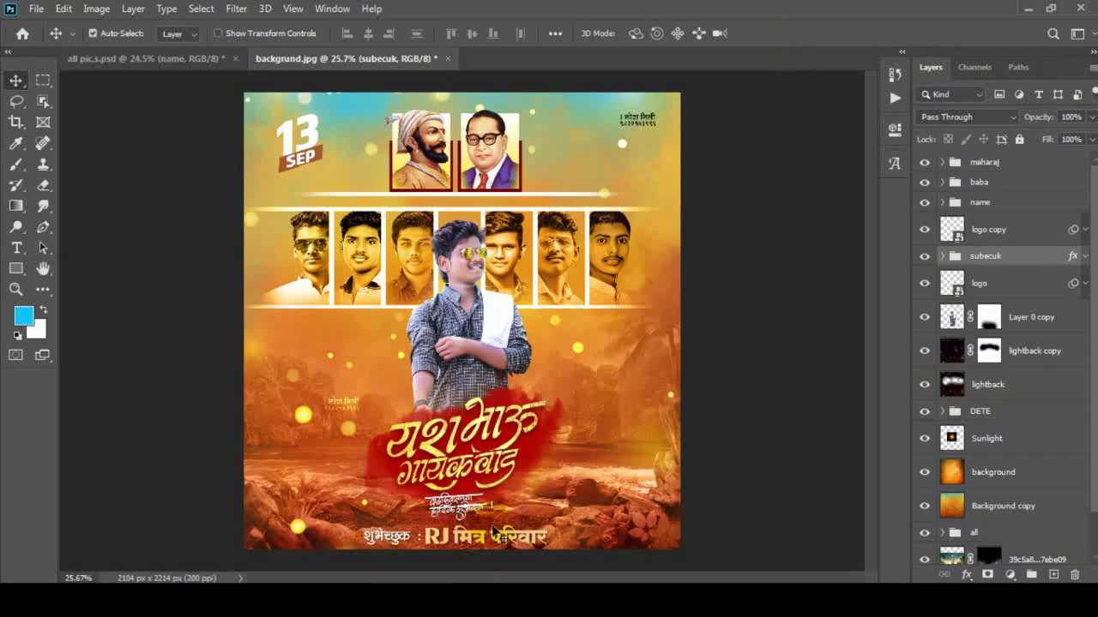
pyautogui.hotkey('ctrl', 't')
pyautogui.moveTo(558, 550); pyautogui.dragTo(549, 537)
pyautogui.click(798, 32)
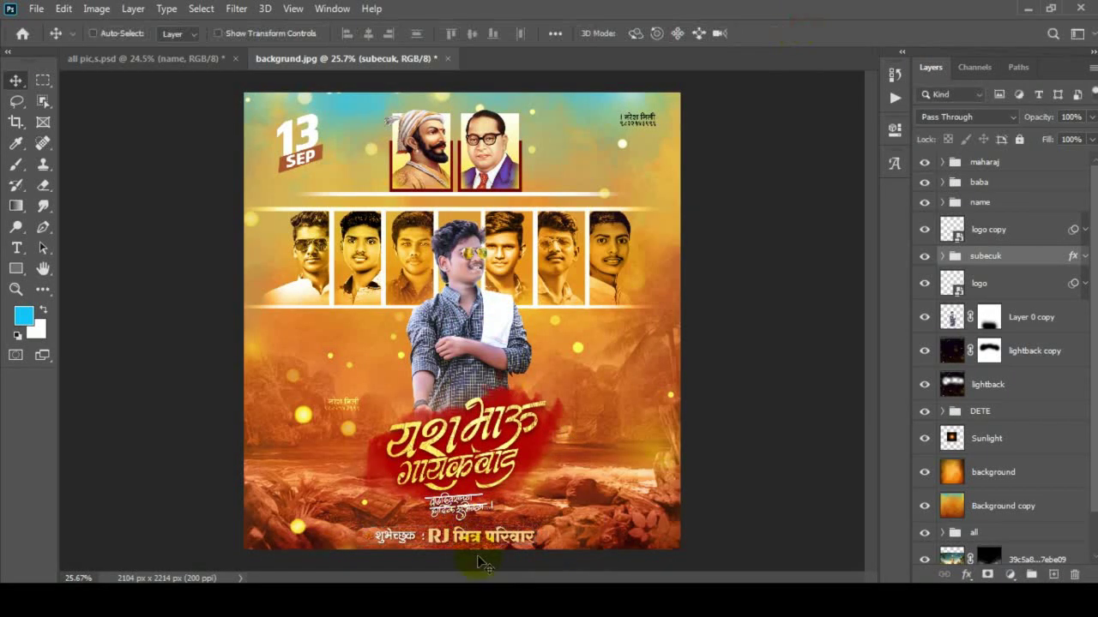
pyautogui.moveTo(477, 562); pyautogui.dragTo(485, 553)
pyautogui.scroll(-1, 573, 486)
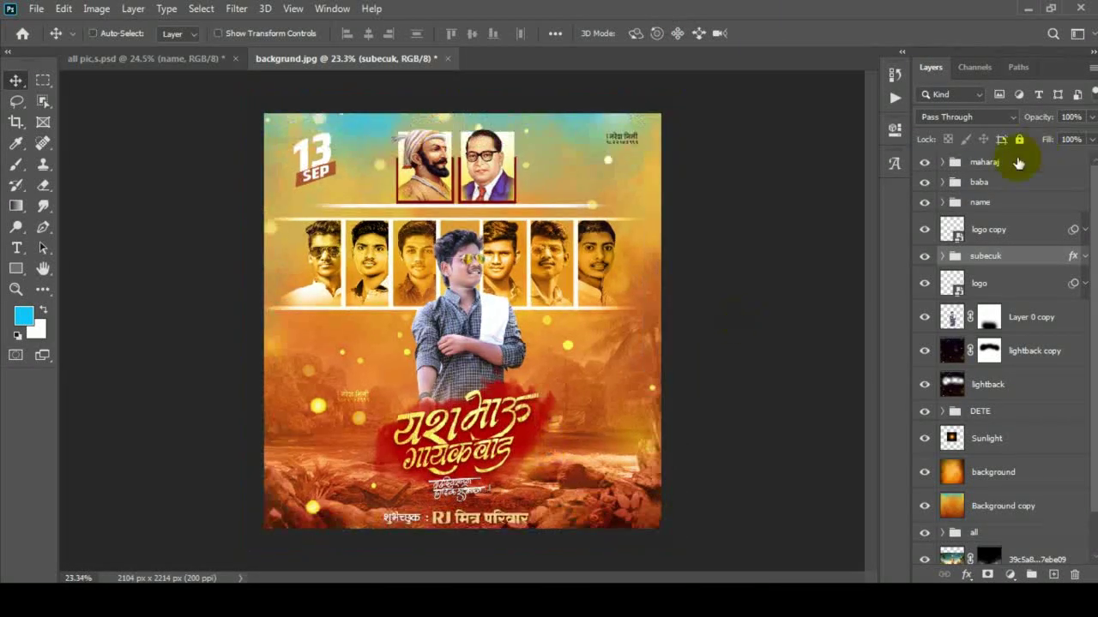
pyautogui.click(1053, 574)
pyautogui.click(235, 59)
# Add Layer 19 and stamp the merged poster into it with Apply Image
pyautogui.click(546, 228)
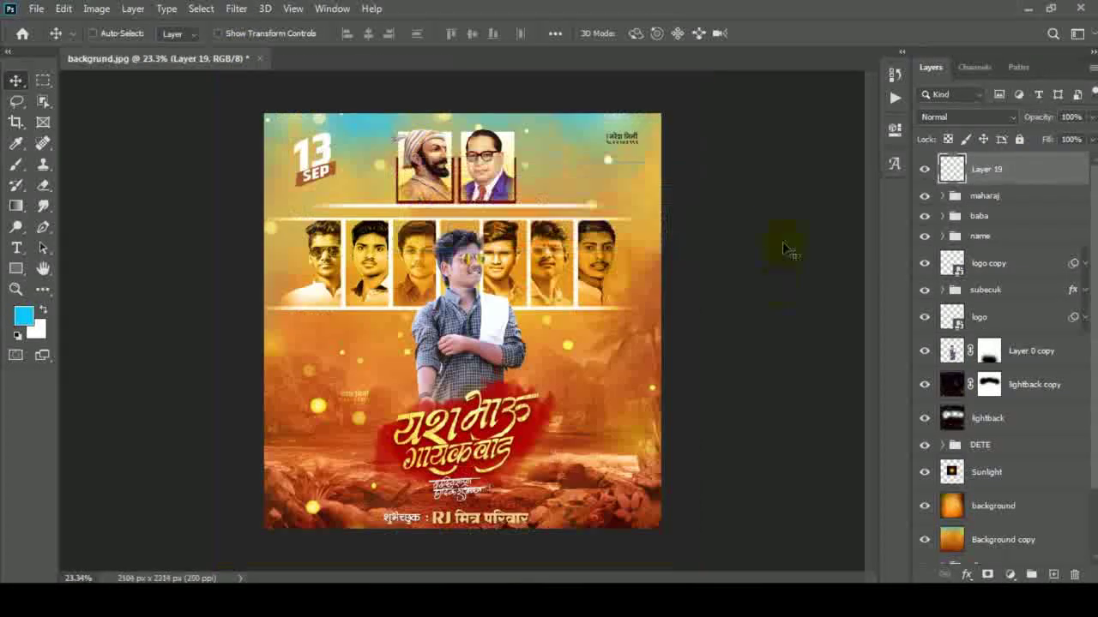
pyautogui.click(96, 9)
pyautogui.click(122, 243)
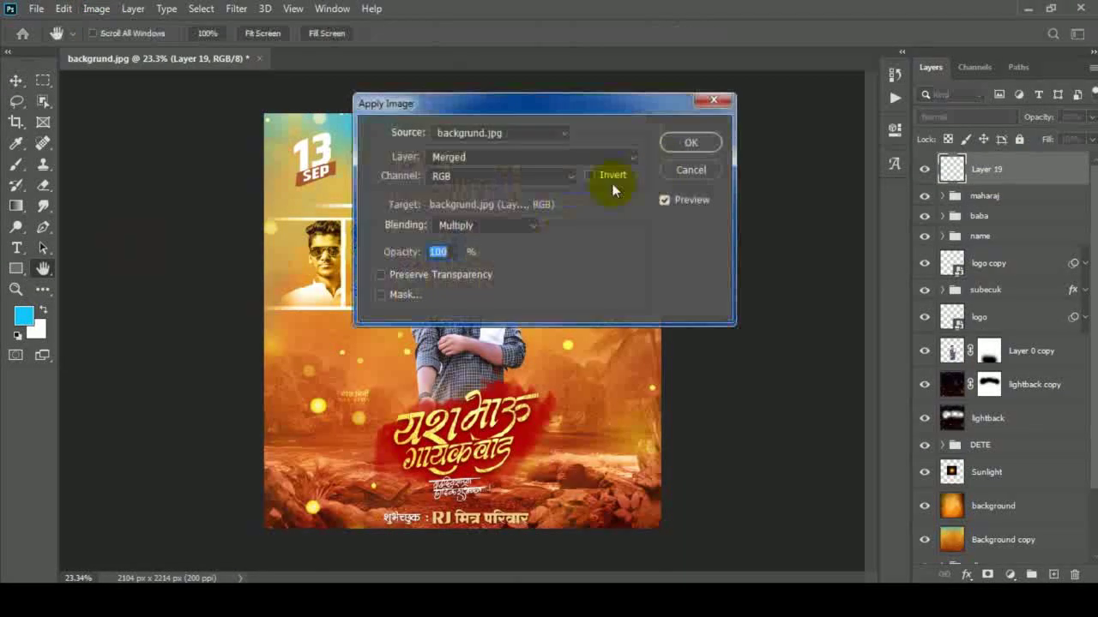
pyautogui.click(686, 145)
# Duplicate Layer 19 as Layer 19 copy
pyautogui.rightClick(999, 172)
pyautogui.click(866, 135)
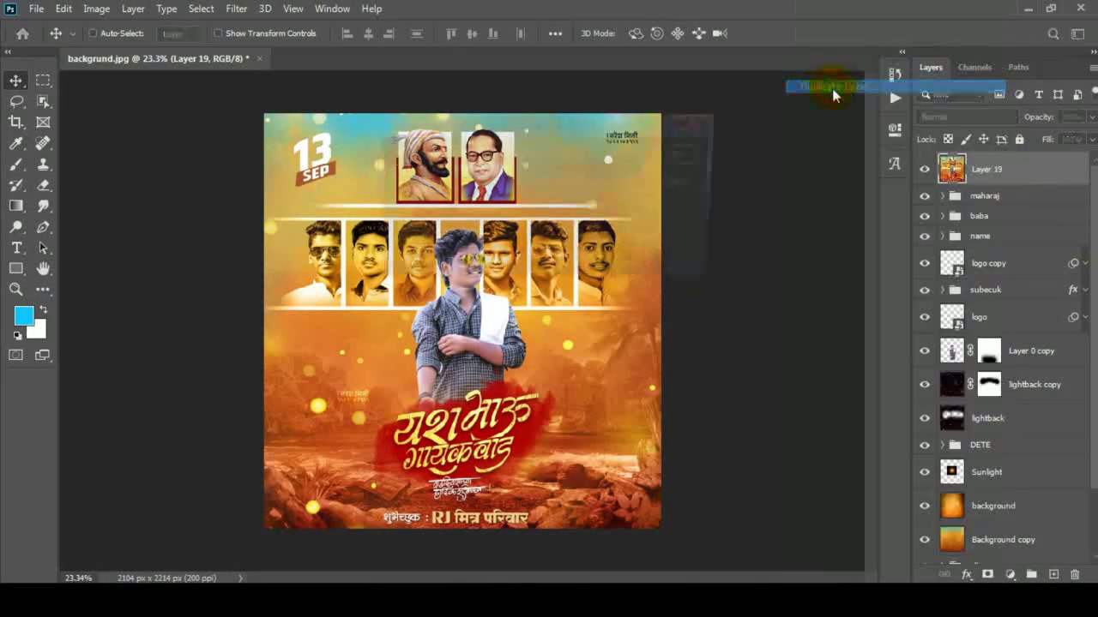
pyautogui.click(690, 155)
pyautogui.click(236, 9)
pyautogui.click(267, 108)
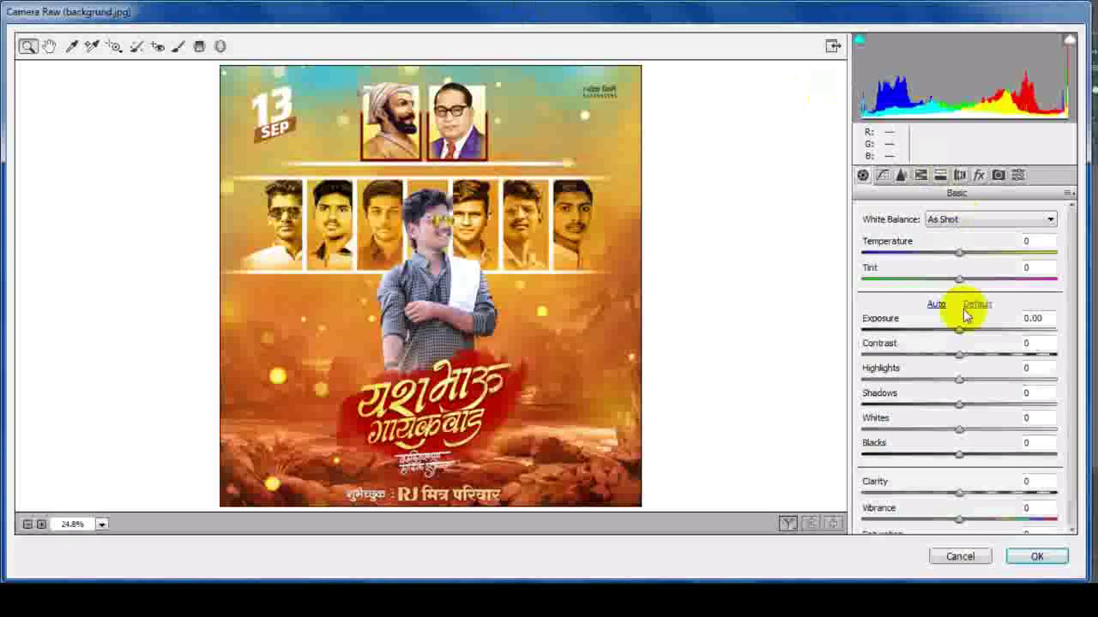
# In Camera Raw, set Shadows +24, Blacks −4 and Clarity +63
pyautogui.scroll(-1, 969, 360)
pyautogui.moveTo(959, 467); pyautogui.dragTo(1019, 472)
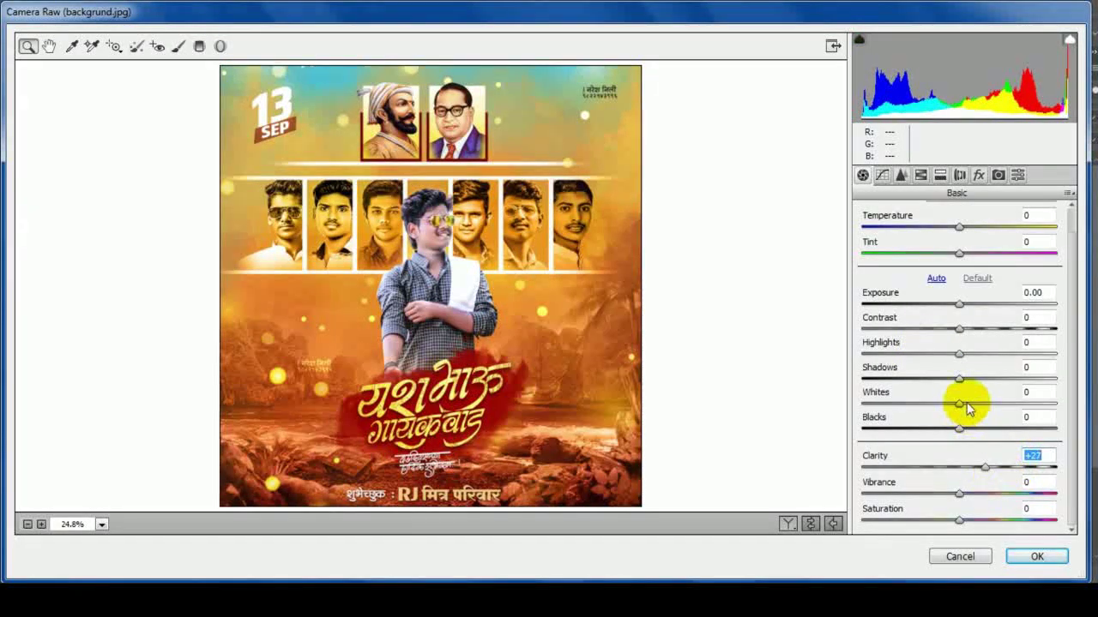
pyautogui.moveTo(960, 428); pyautogui.dragTo(955, 428)
pyautogui.moveTo(959, 378); pyautogui.dragTo(982, 378)
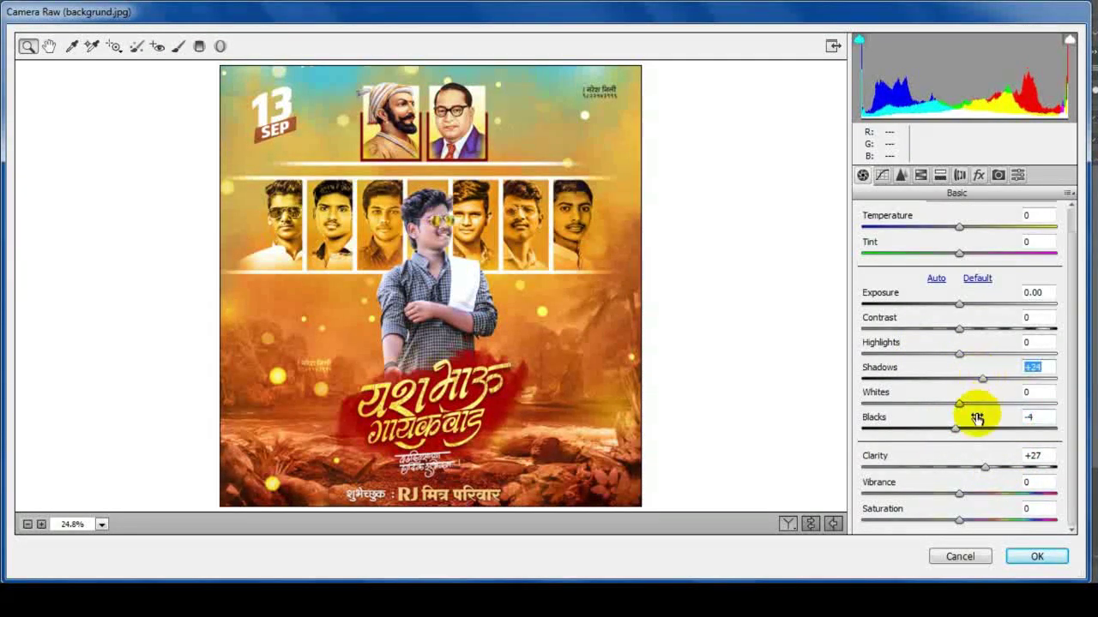
pyautogui.moveTo(1034, 469); pyautogui.dragTo(1020, 459)
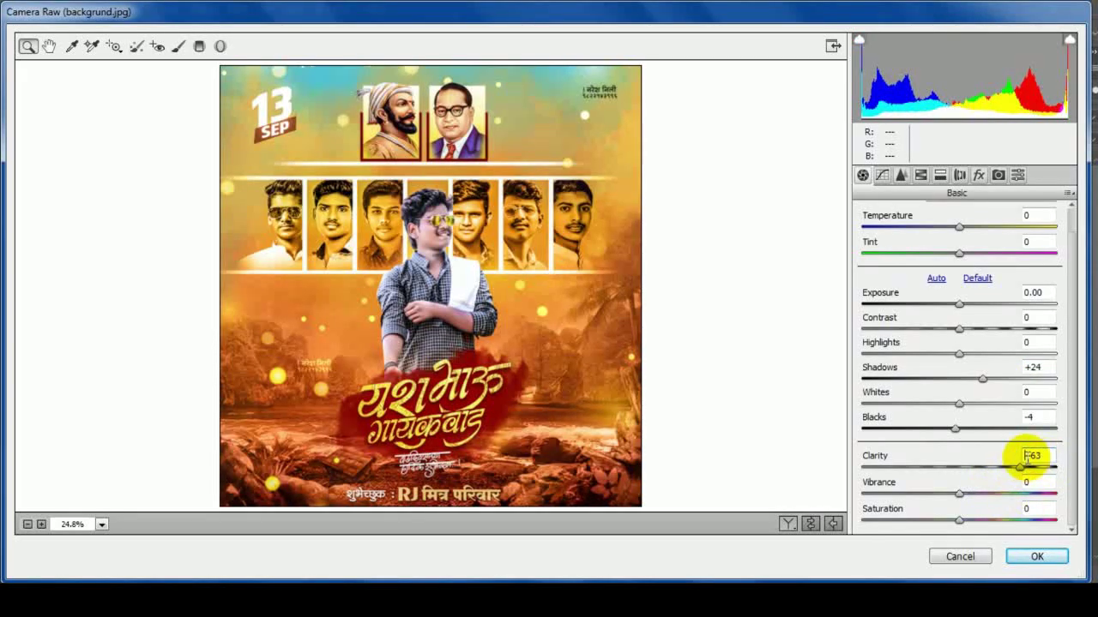
# Lower the Oranges' saturation, shift the Oranges hue to −3 in HSL, and apply the grade
pyautogui.click(920, 175)
pyautogui.click(907, 237)
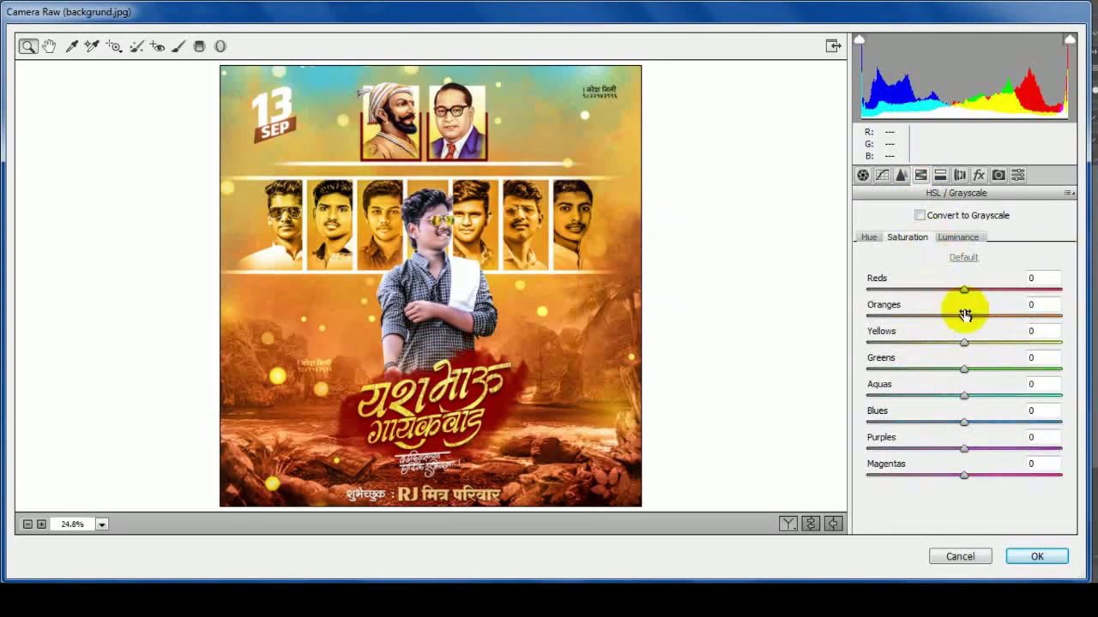
pyautogui.moveTo(963, 315); pyautogui.dragTo(961, 316)
pyautogui.click(869, 237)
pyautogui.click(1036, 557)
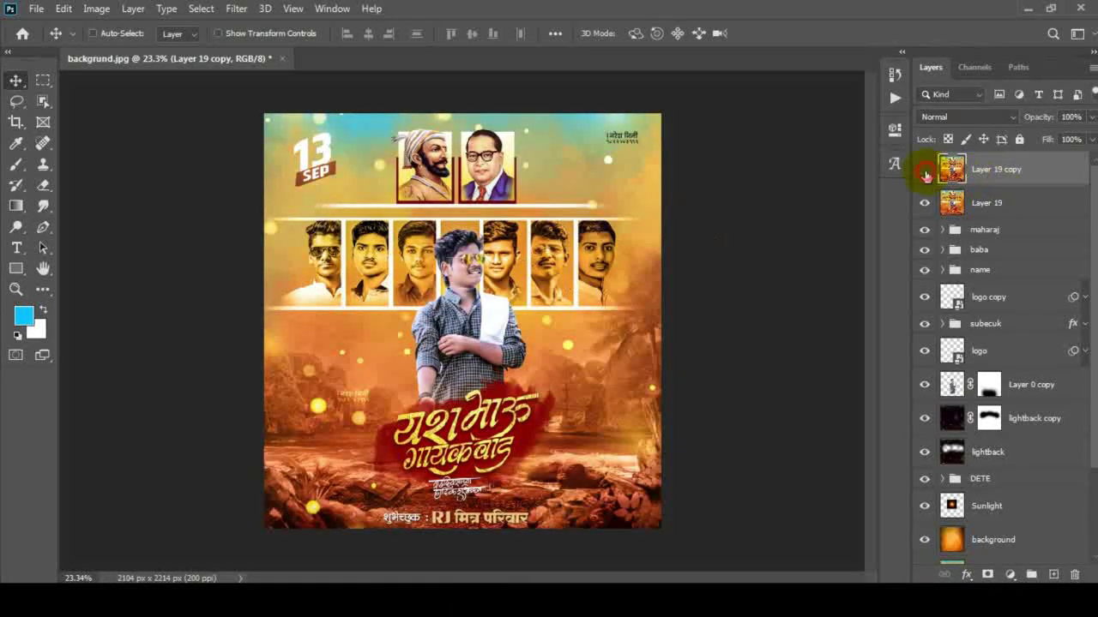
# Flatten the graded poster into one Background layer and start File > Save As
pyautogui.rightClick(995, 170)
pyautogui.click(831, 502)
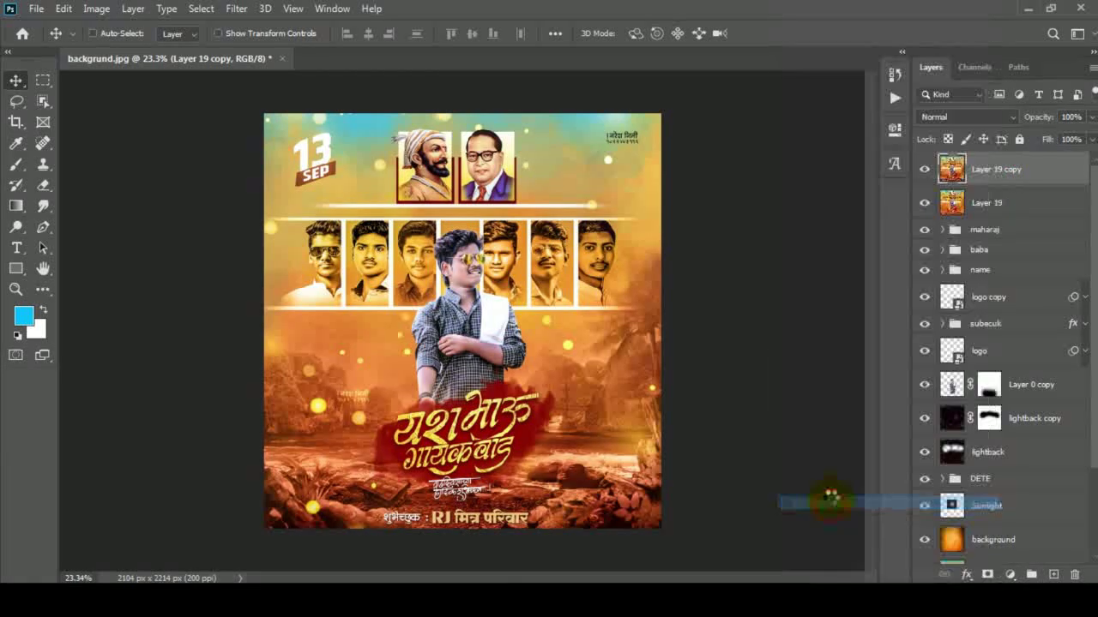
pyautogui.click(36, 8)
pyautogui.click(74, 201)
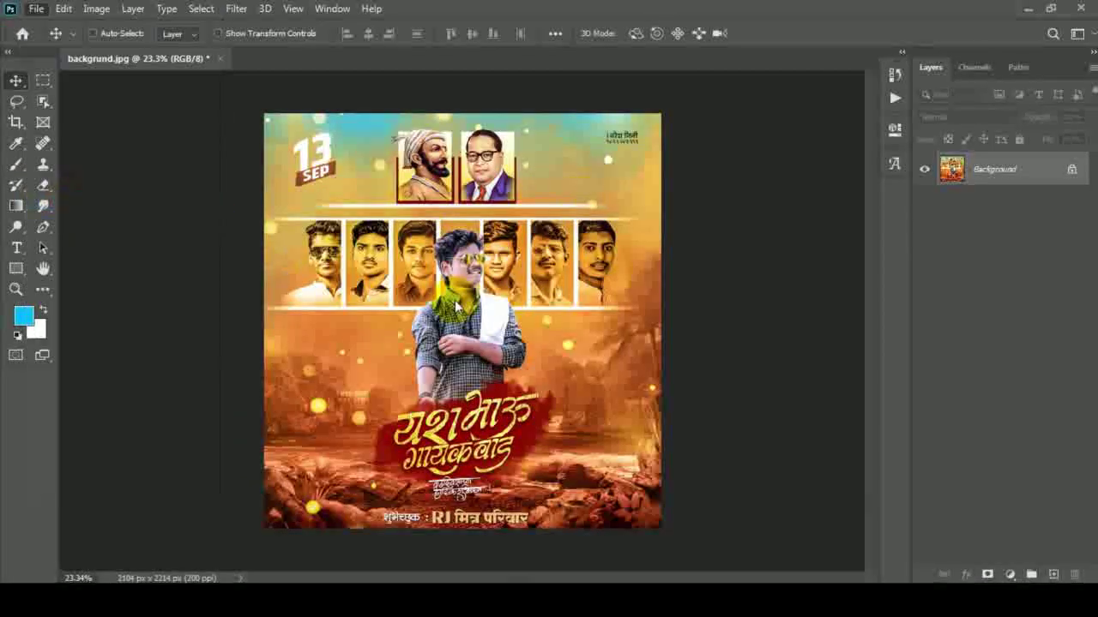